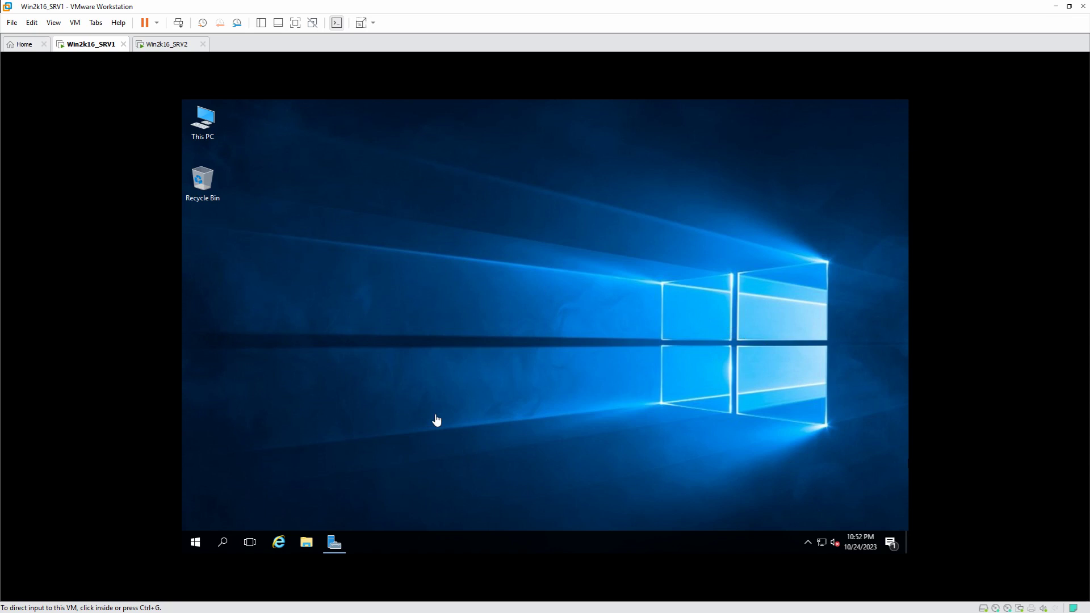
# Start adding roles and features in Server Manager, using a role-based installation on the dns server from the server pool.
pyautogui.click(343, 544)
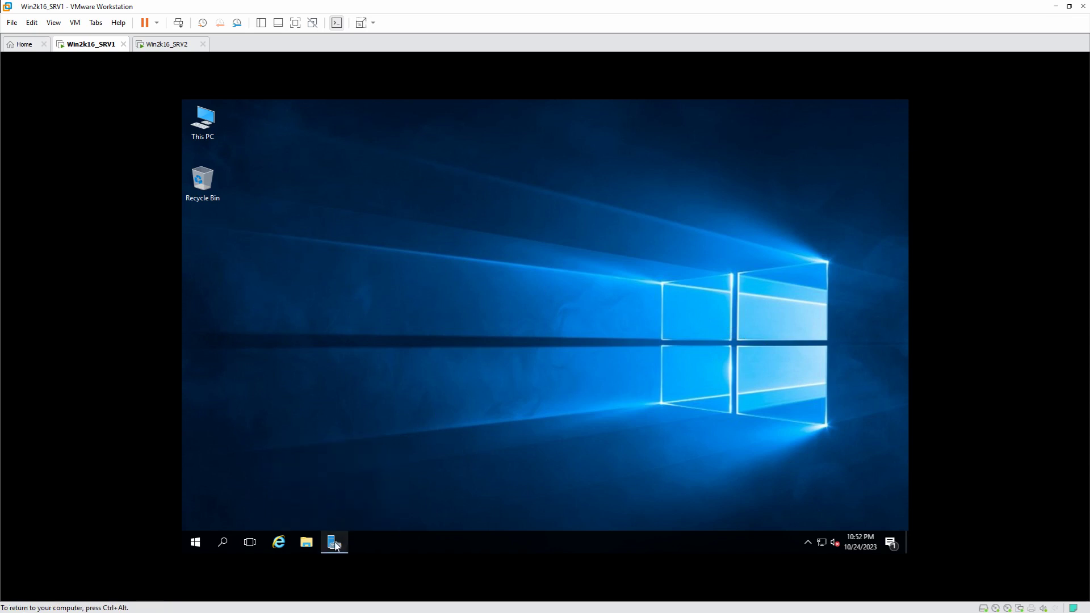
pyautogui.click(335, 543)
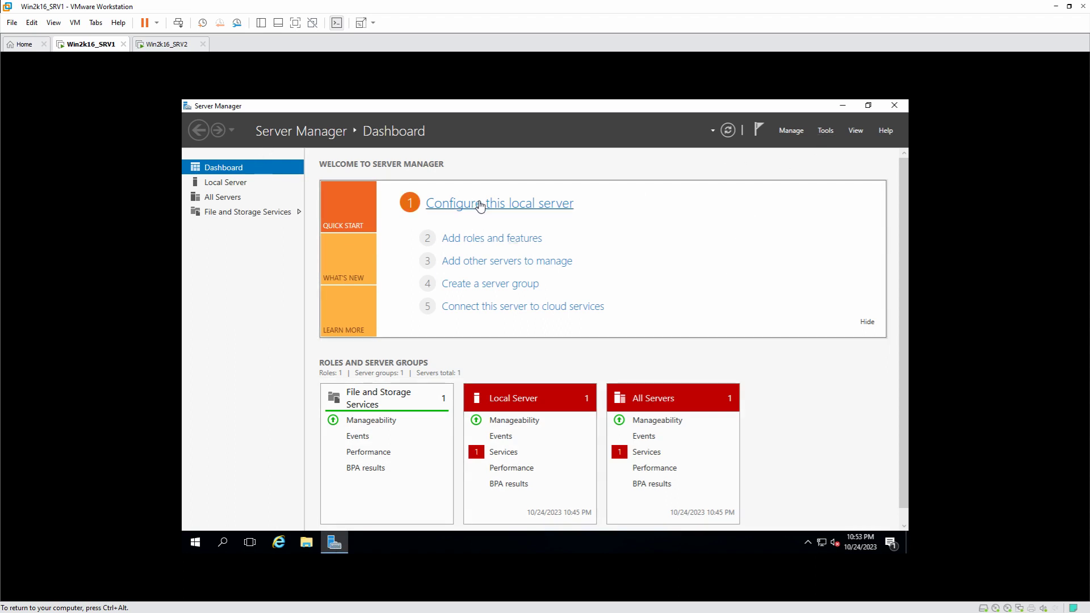
pyautogui.click(494, 239)
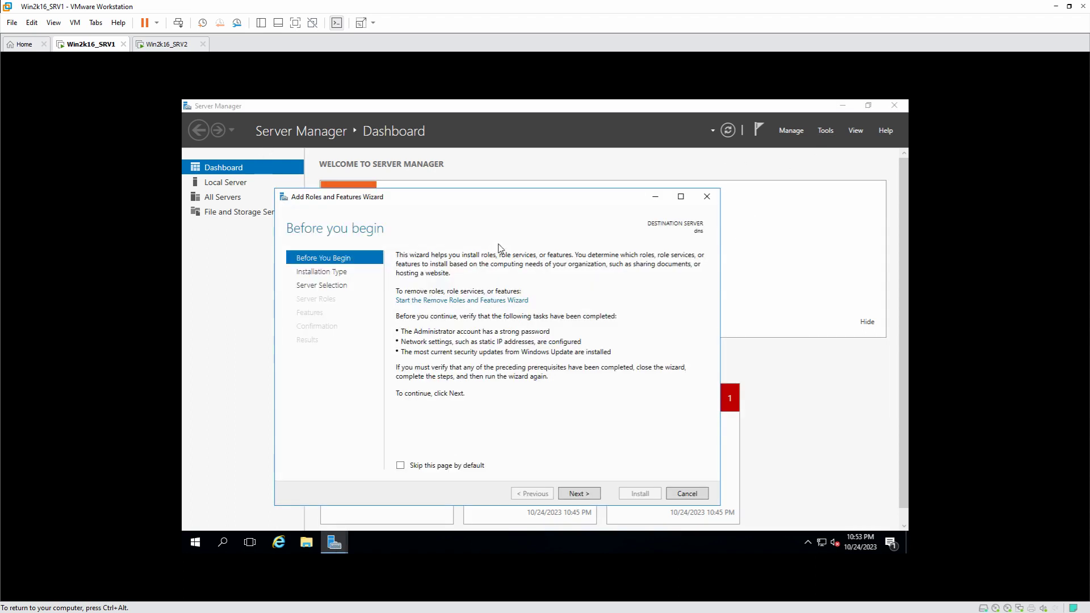
pyautogui.click(586, 495)
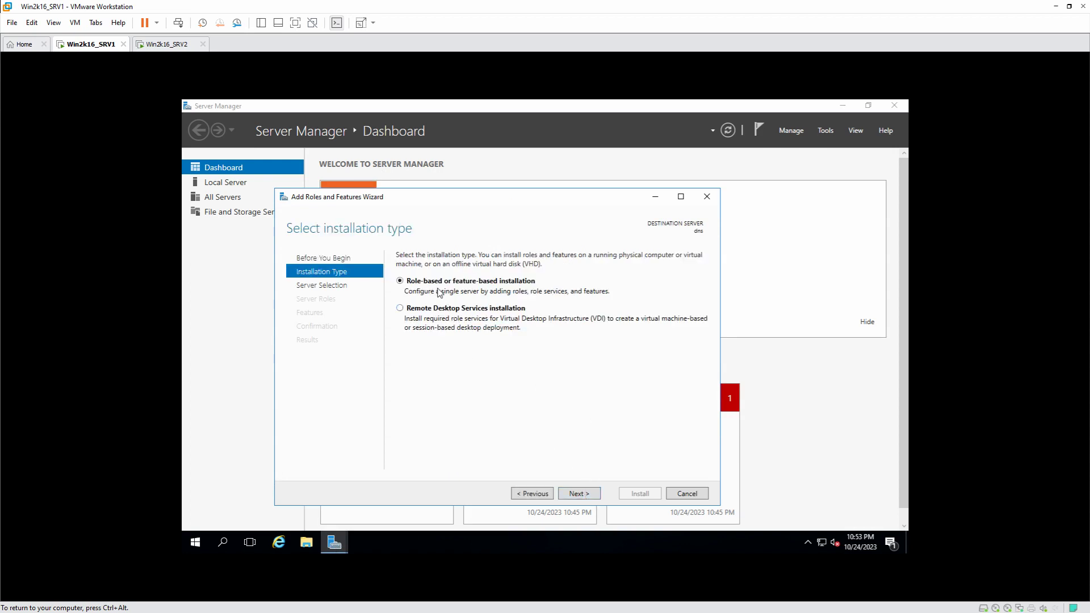
pyautogui.click(587, 497)
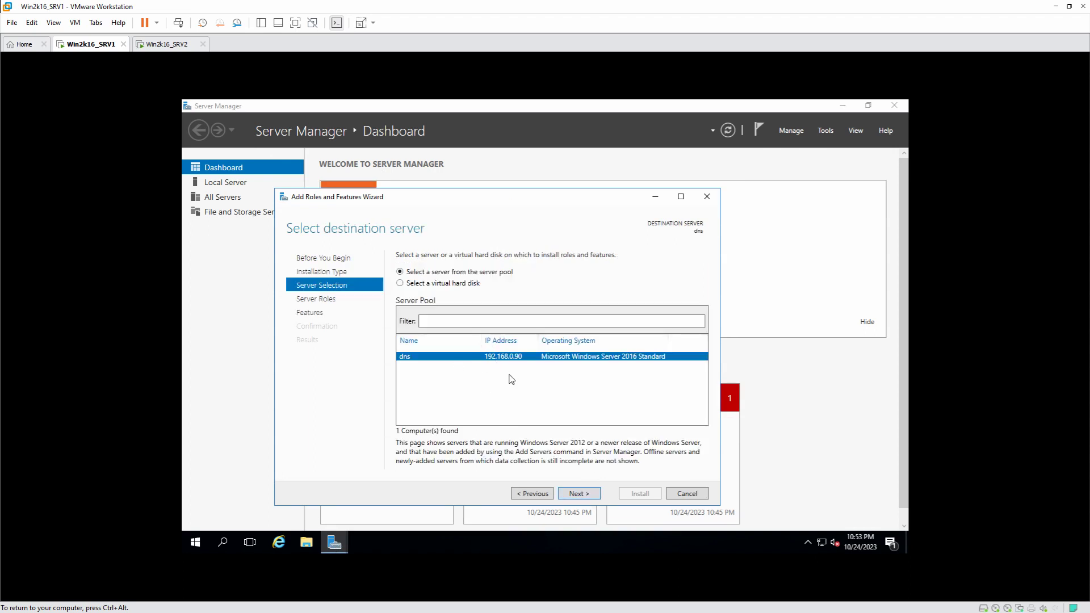
pyautogui.click(584, 499)
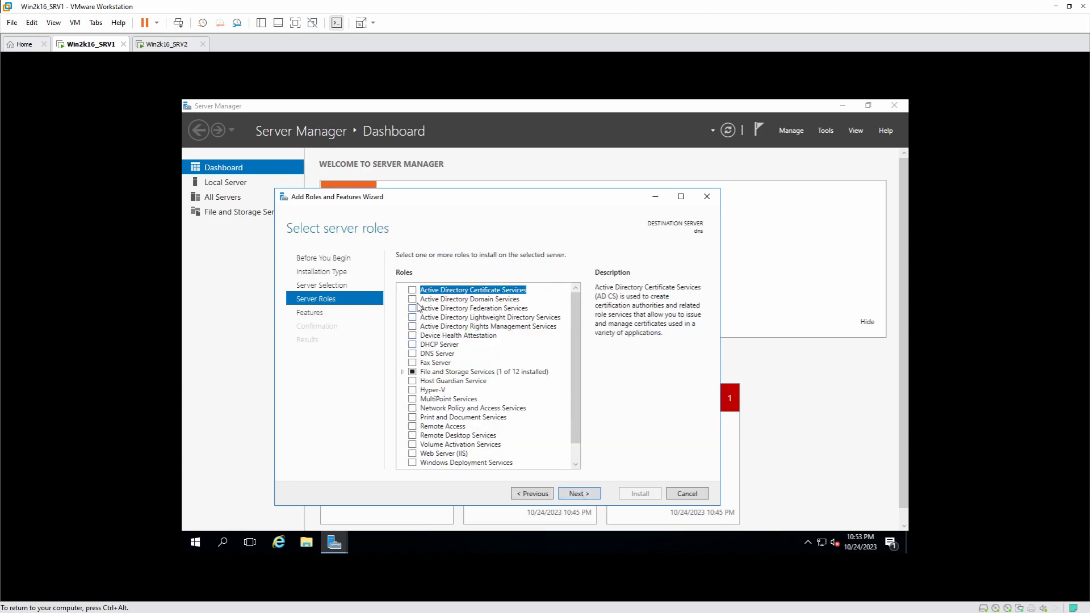
# Select the Active Directory Domain Services and DNS Server roles, including the features each one requires.
pyautogui.click(412, 300)
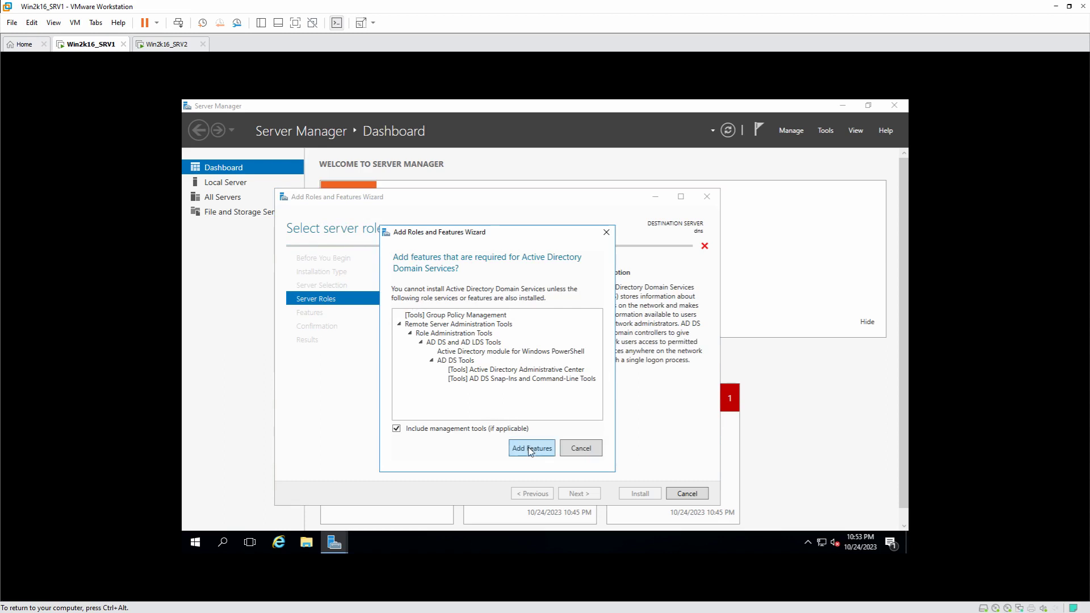
pyautogui.click(530, 448)
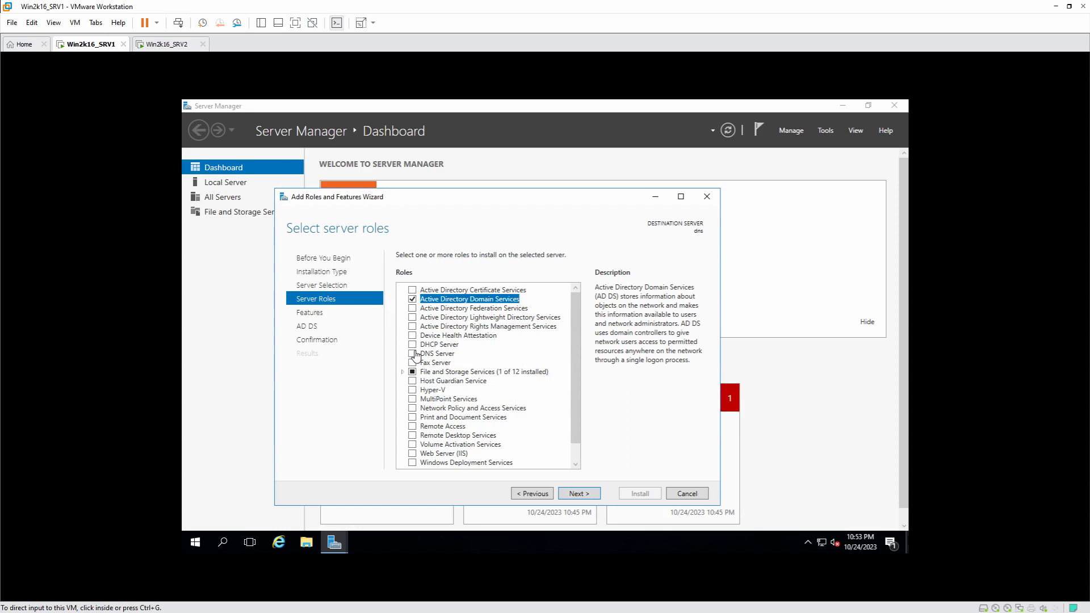
pyautogui.click(413, 355)
pyautogui.click(412, 356)
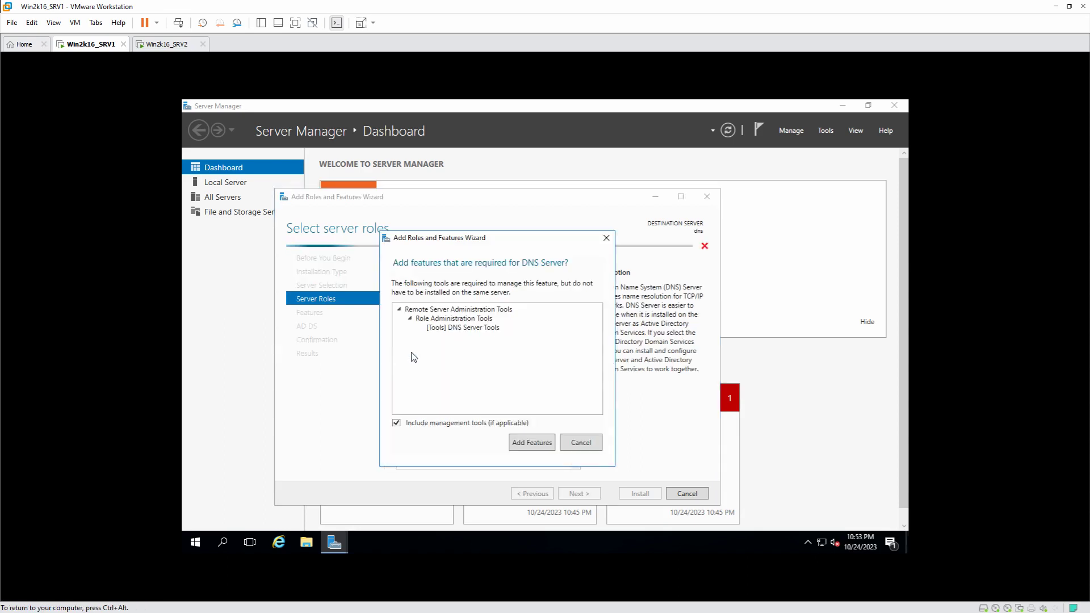
pyautogui.click(530, 448)
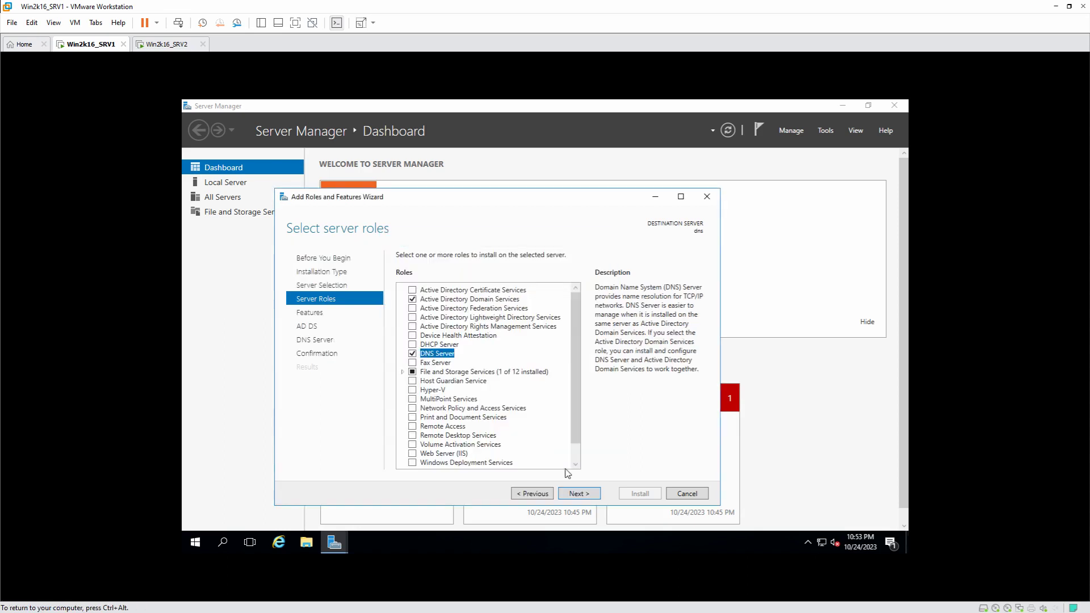
# Keep the default features, install the selected roles, and close the wizard once the installation finishes.
pyautogui.click(583, 495)
pyautogui.click(584, 496)
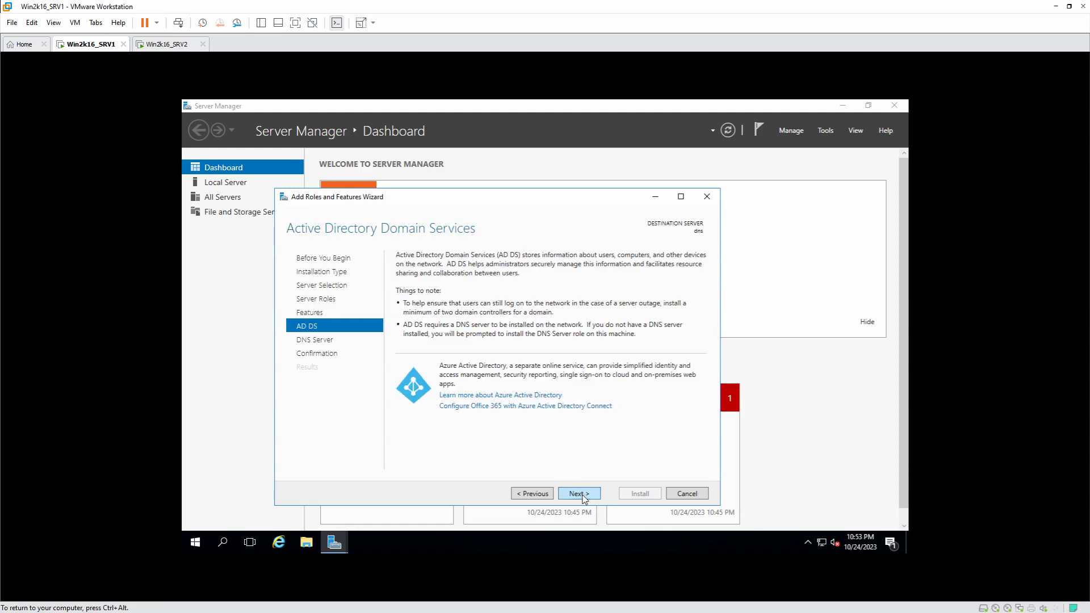
pyautogui.click(583, 496)
pyautogui.click(584, 496)
pyautogui.click(640, 494)
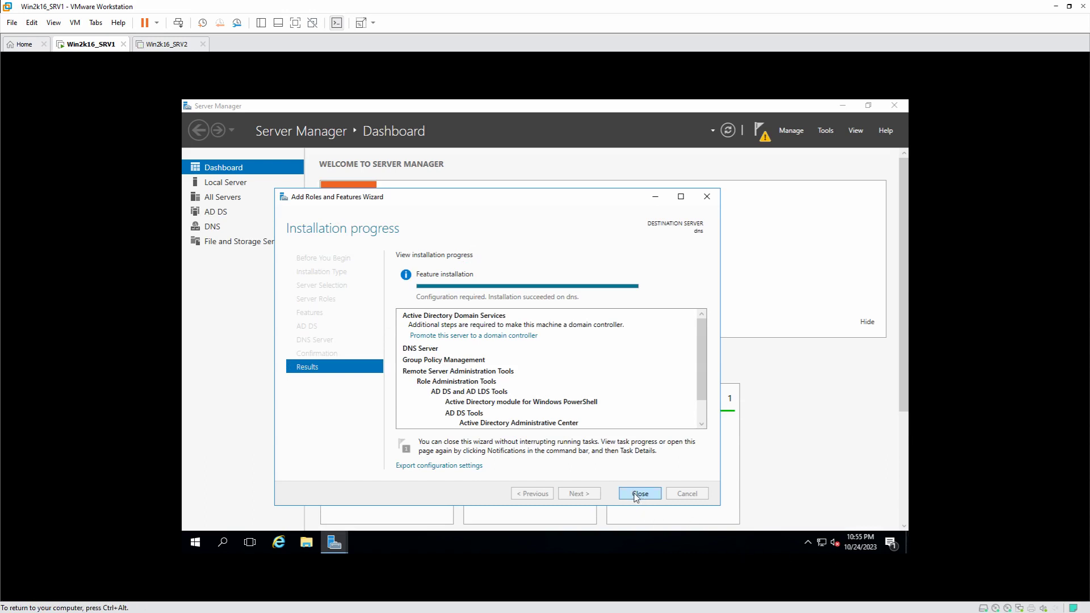
pyautogui.click(639, 493)
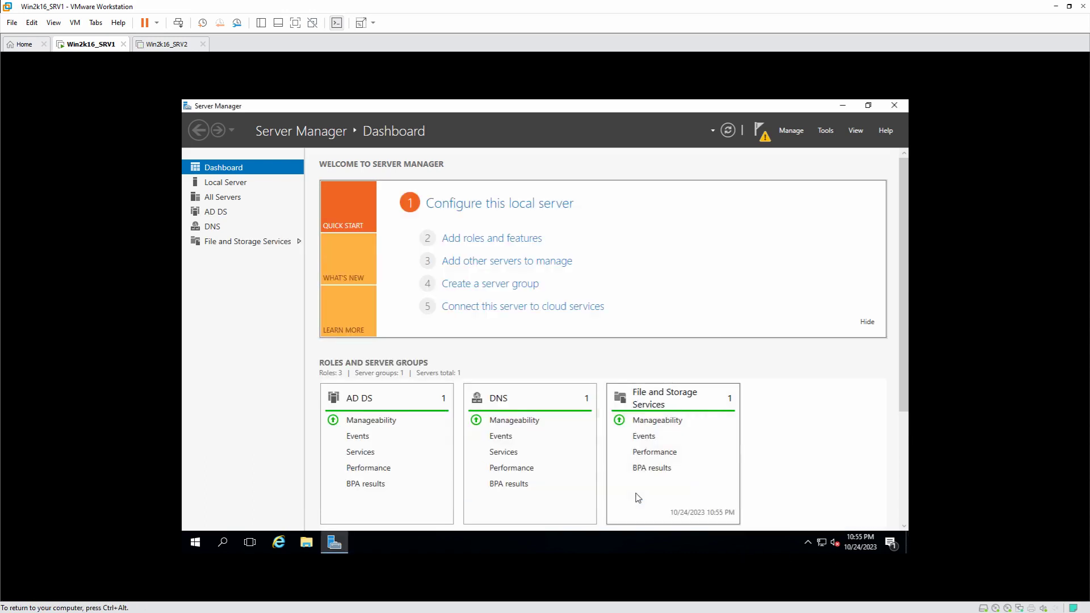
# Start promoting this server to a domain controller in a new forest with the root domain name digitalmindsit.com.
pyautogui.click(757, 132)
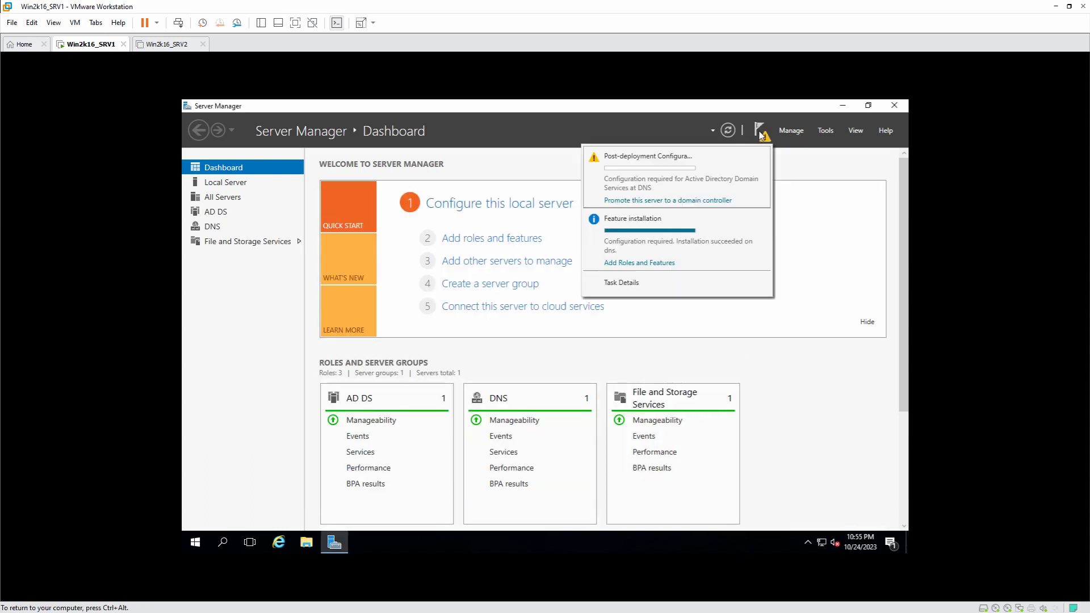
pyautogui.click(703, 201)
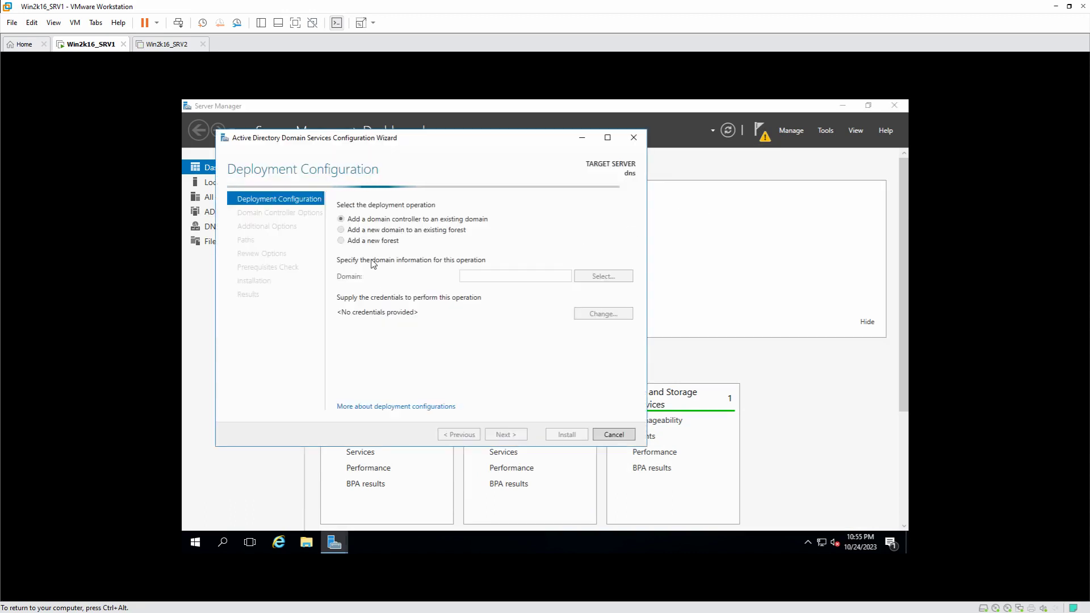
pyautogui.click(366, 242)
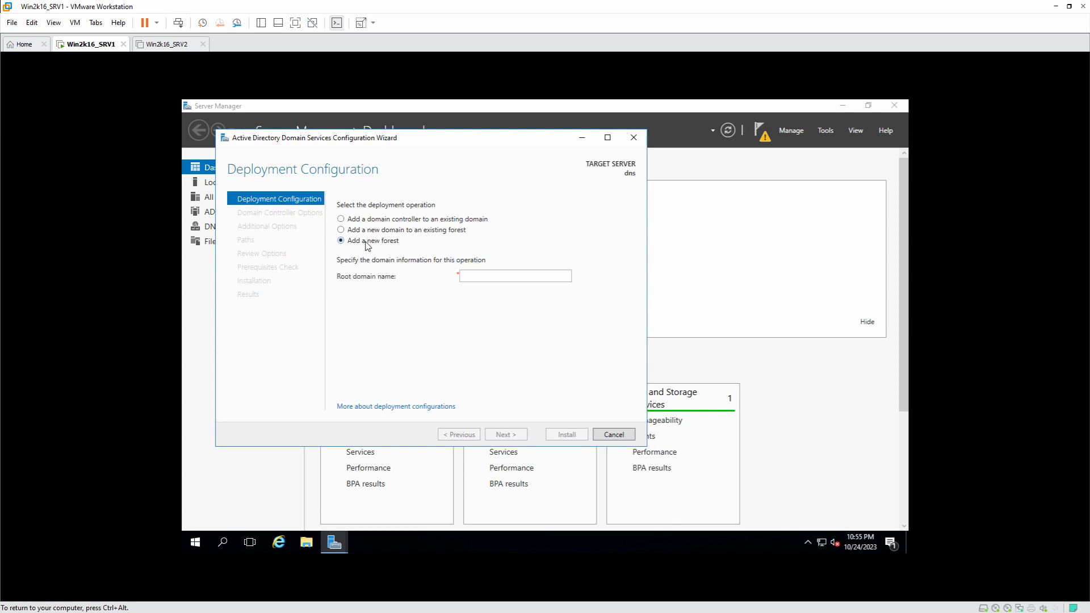
pyautogui.click(487, 276)
pyautogui.write('d')
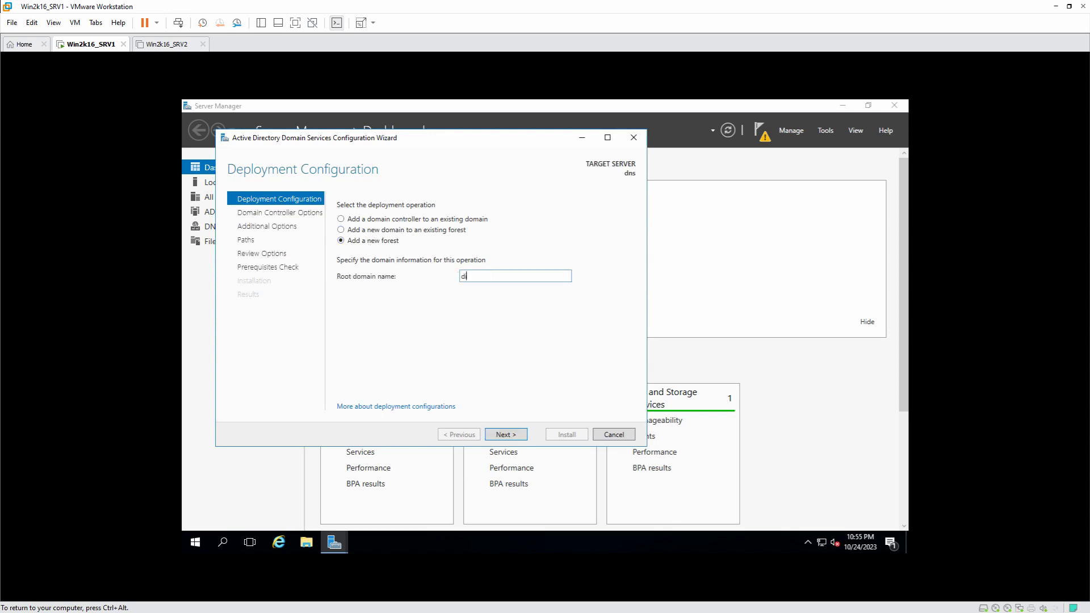
pyautogui.write('igitalmindsit.com')
pyautogui.click(513, 435)
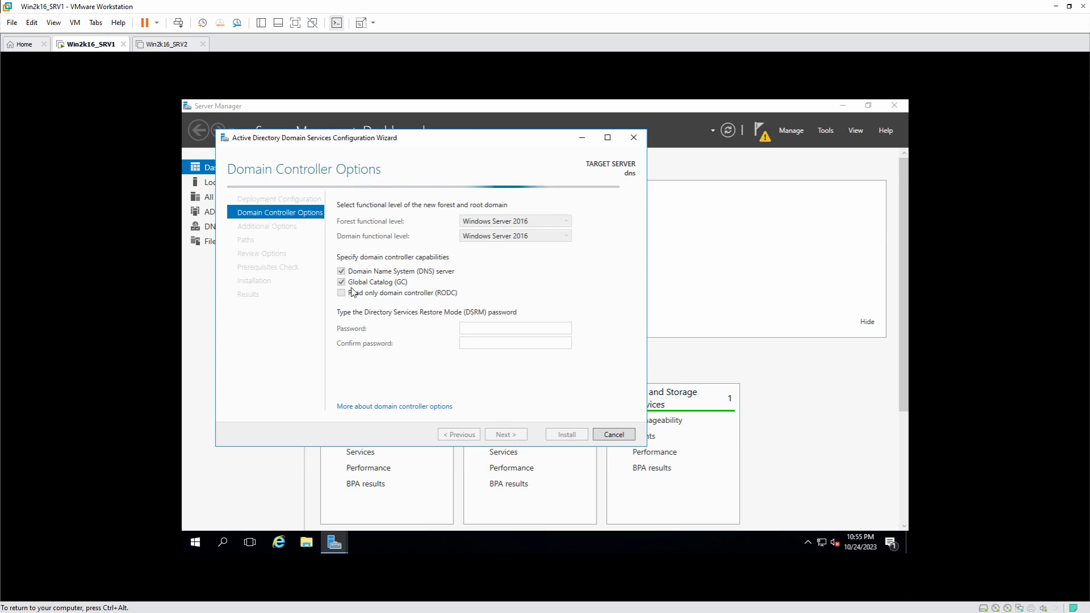
# Enter and confirm the Directory Services Restore Mode password, keeping the default domain controller options.
pyautogui.click(501, 328)
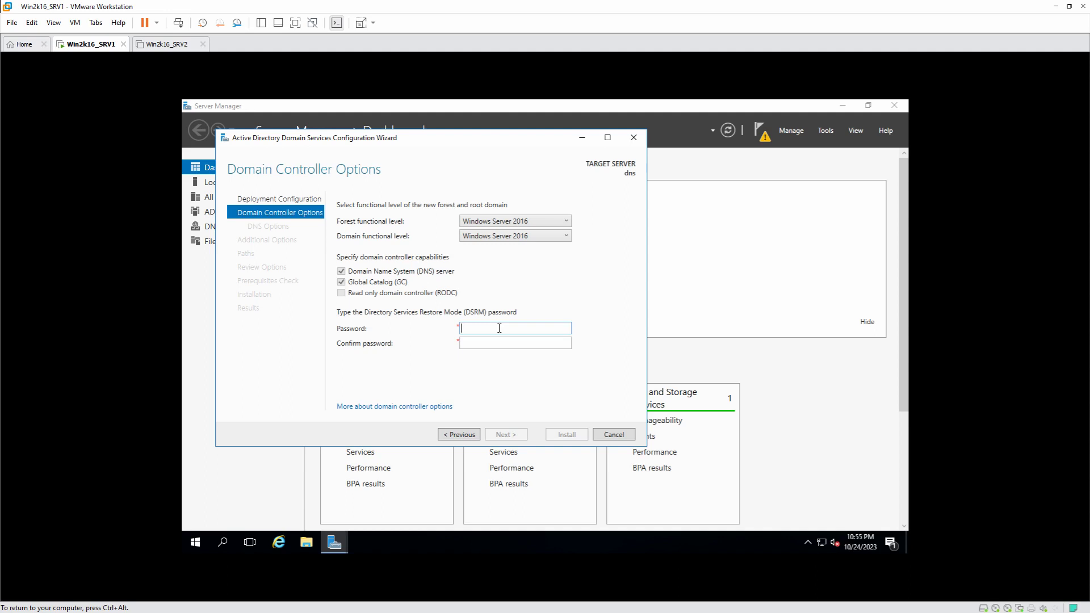
pyautogui.write('••••')
pyautogui.press('Tab')
pyautogui.write('••••••••')
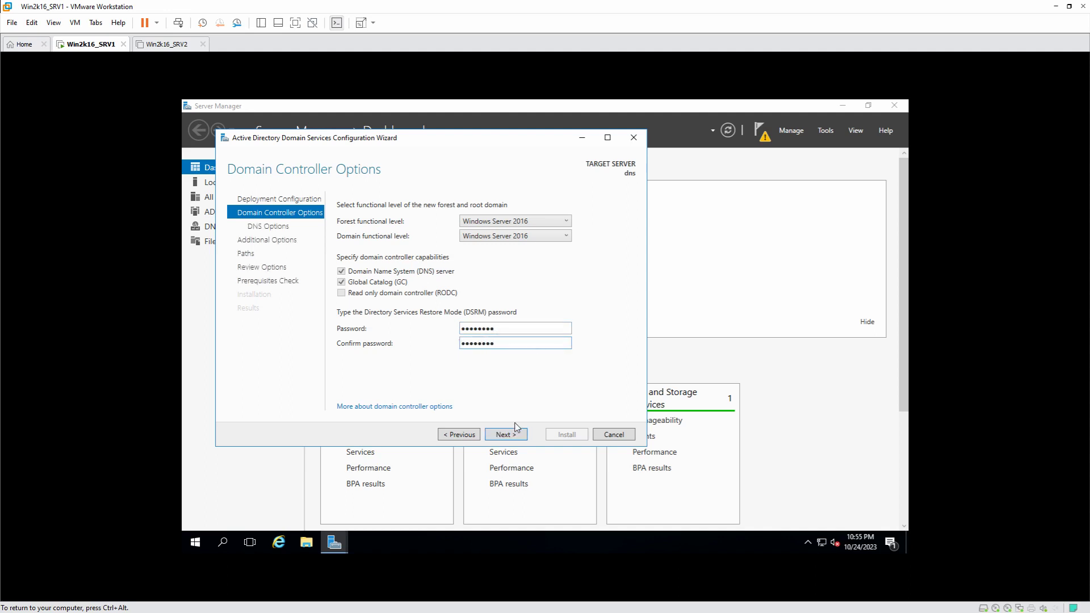
pyautogui.click(509, 435)
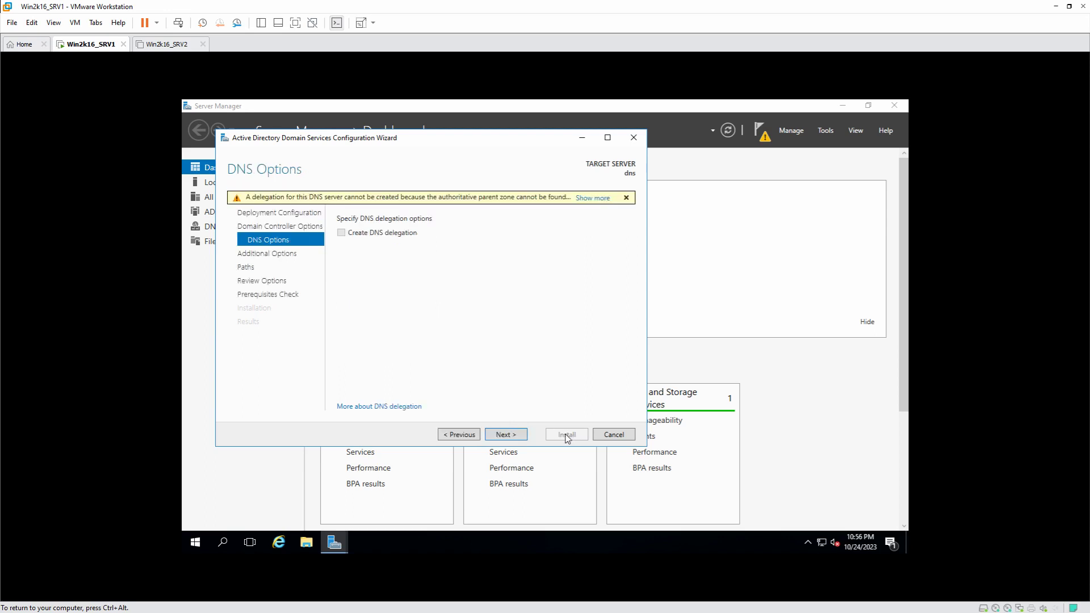
# Accept the default DNS, NetBIOS name and path settings, and install the domain controller configuration.
pyautogui.click(504, 435)
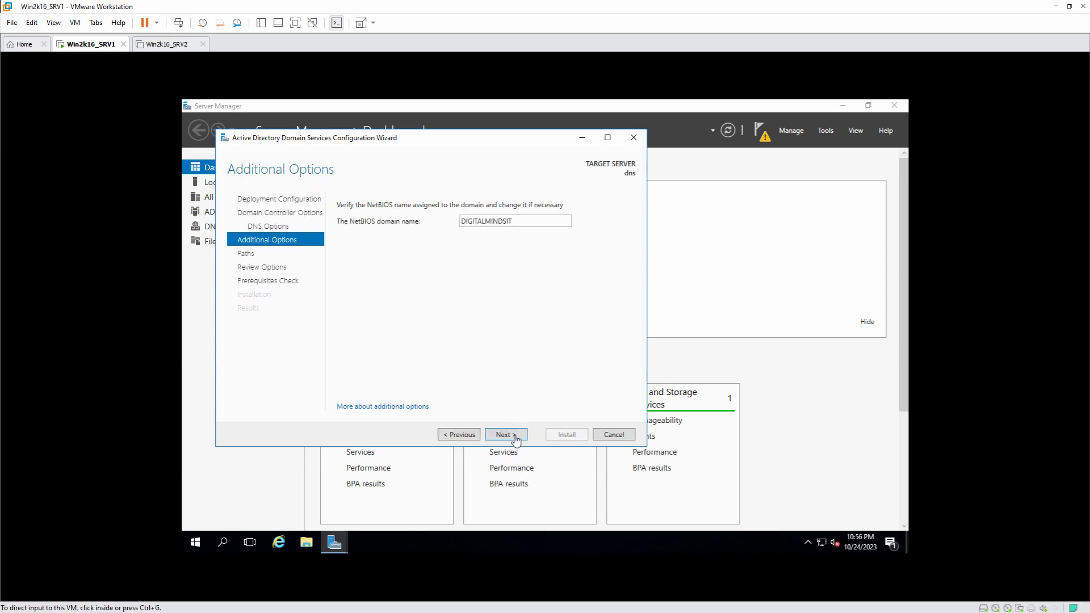
pyautogui.click(514, 437)
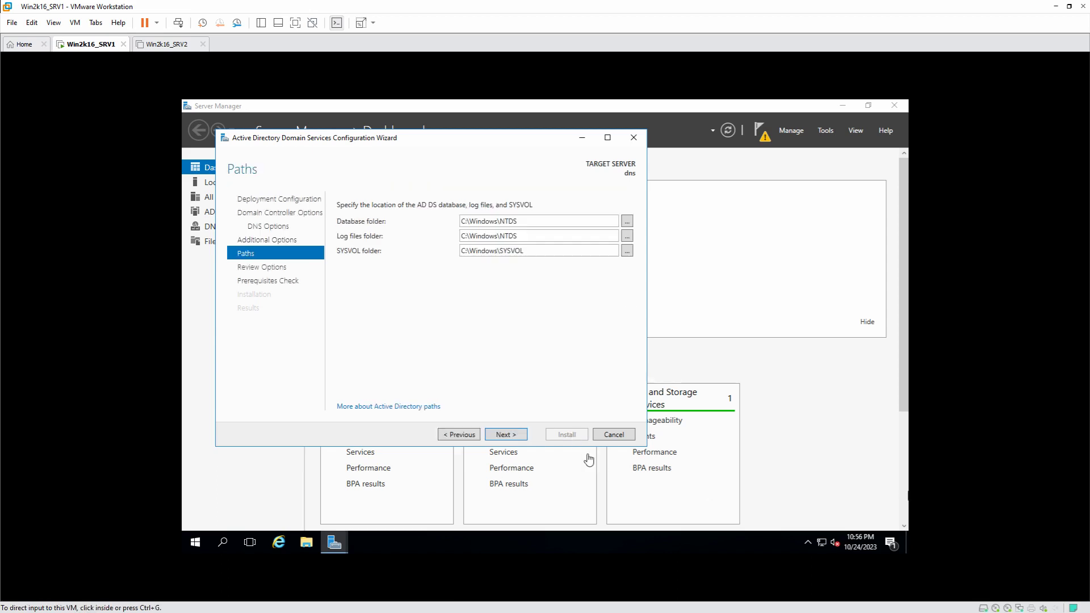
pyautogui.click(515, 436)
pyautogui.click(515, 438)
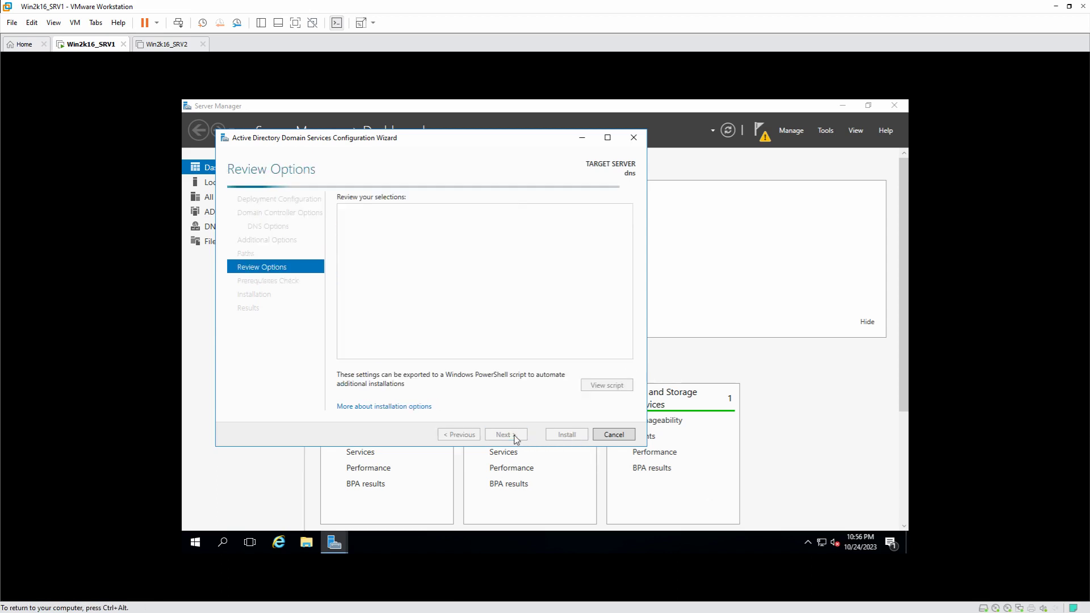
pyautogui.click(521, 437)
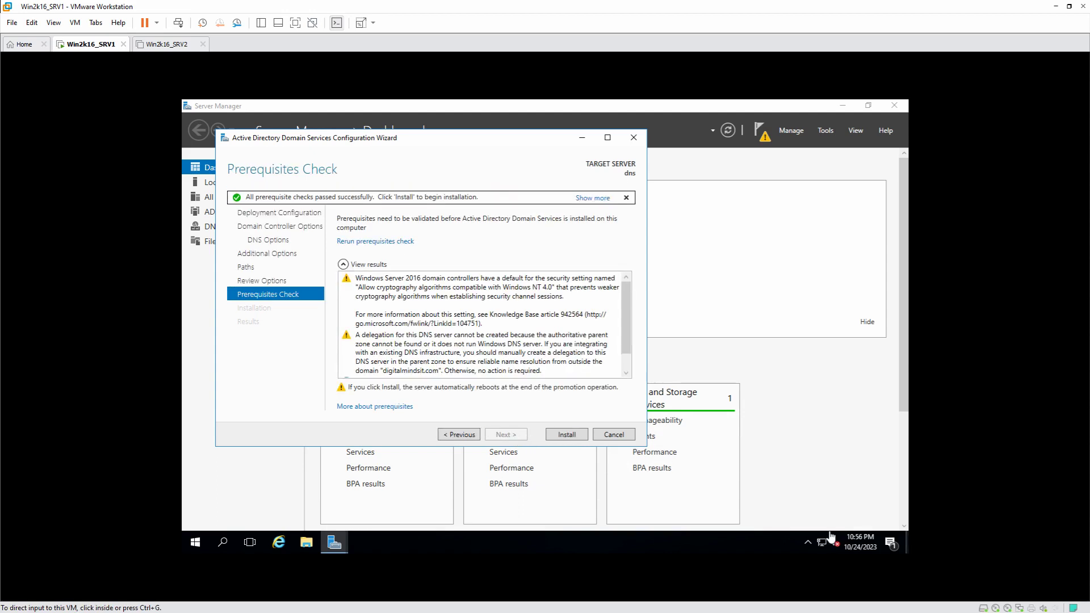
pyautogui.click(567, 437)
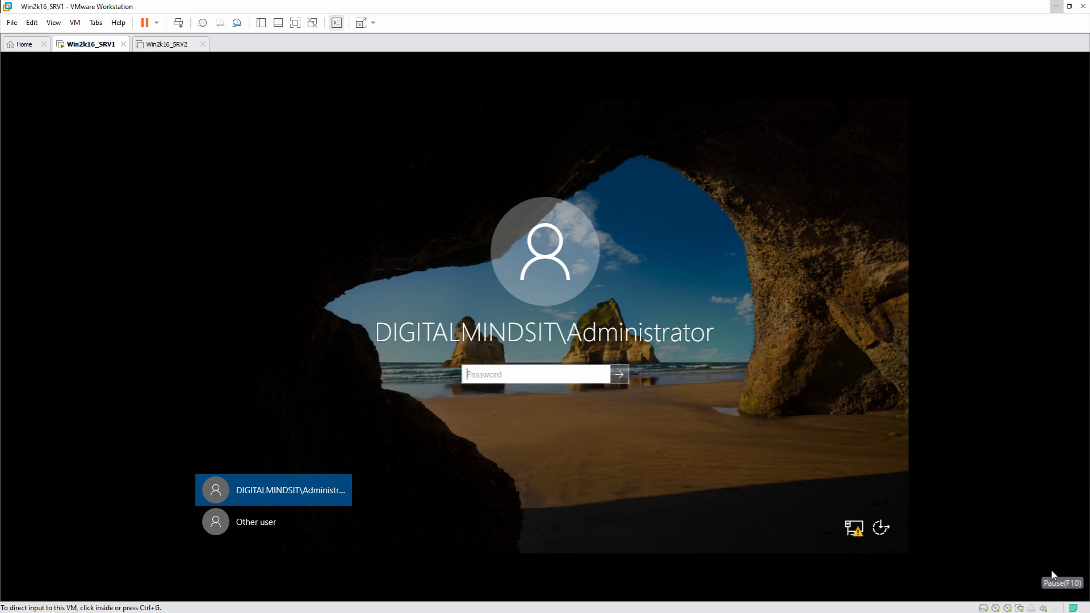
# Sign in to the domain's Administrator account with the account password.
pyautogui.click(531, 376)
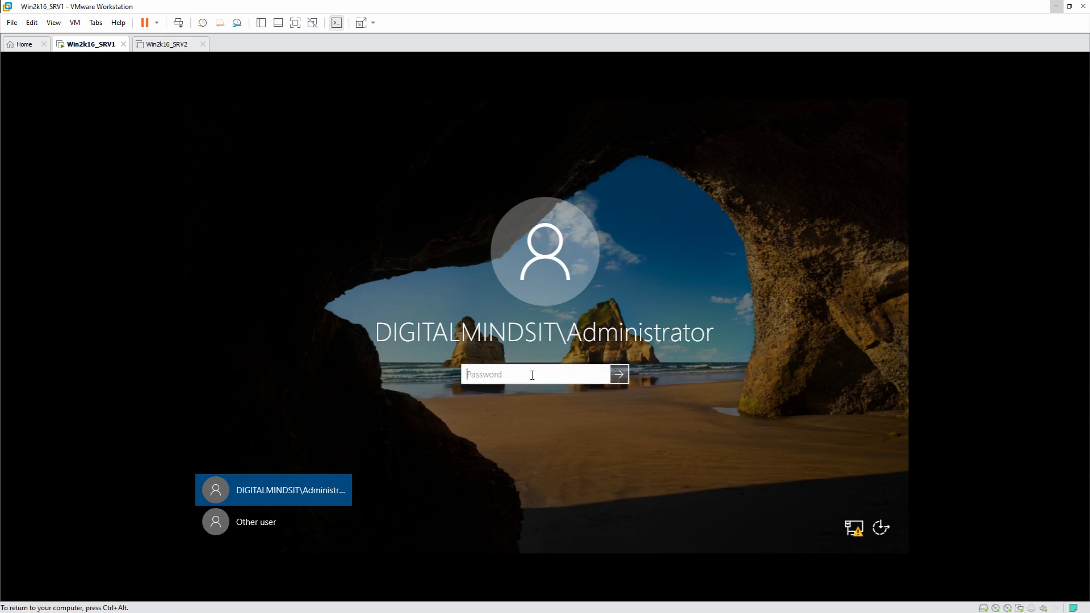
pyautogui.write('••••••••')
pyautogui.press('Return')
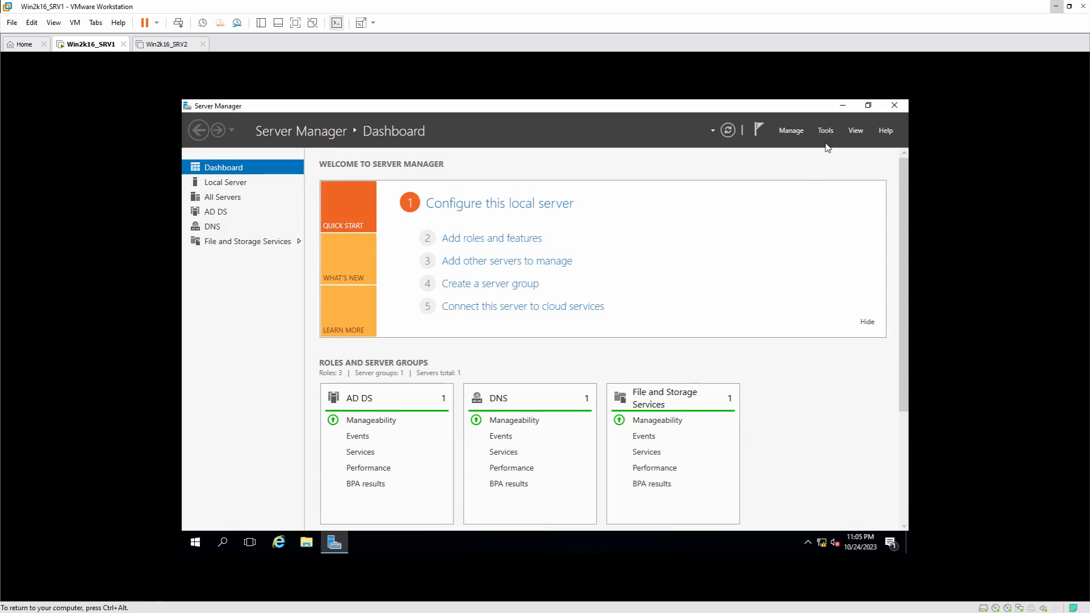
# Open Active Directory Users and Computers and show the Users container of digitalmindsit.com.
pyautogui.click(824, 134)
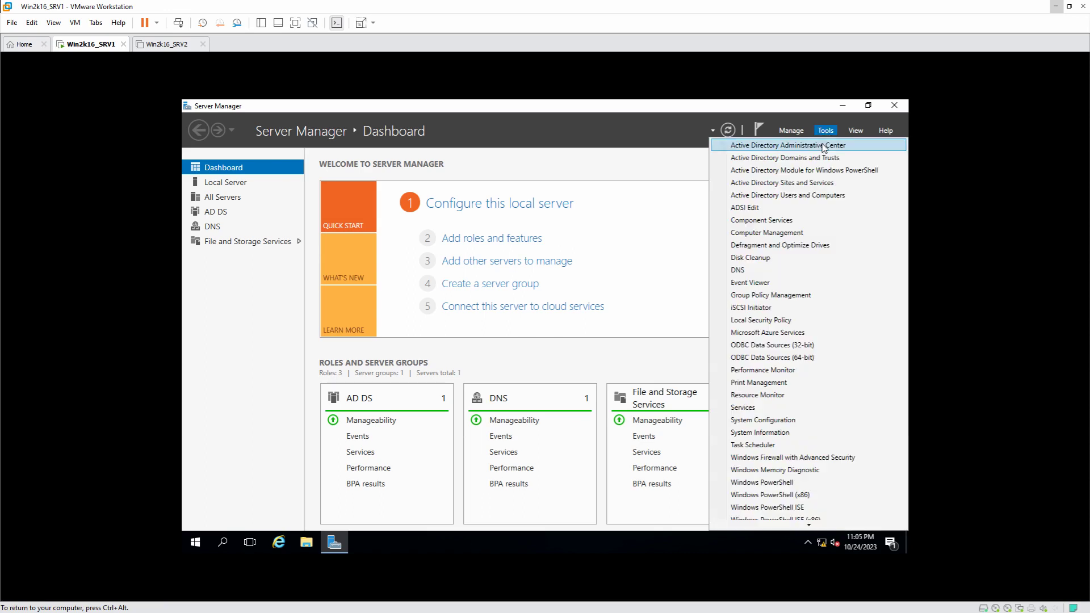
pyautogui.click(828, 197)
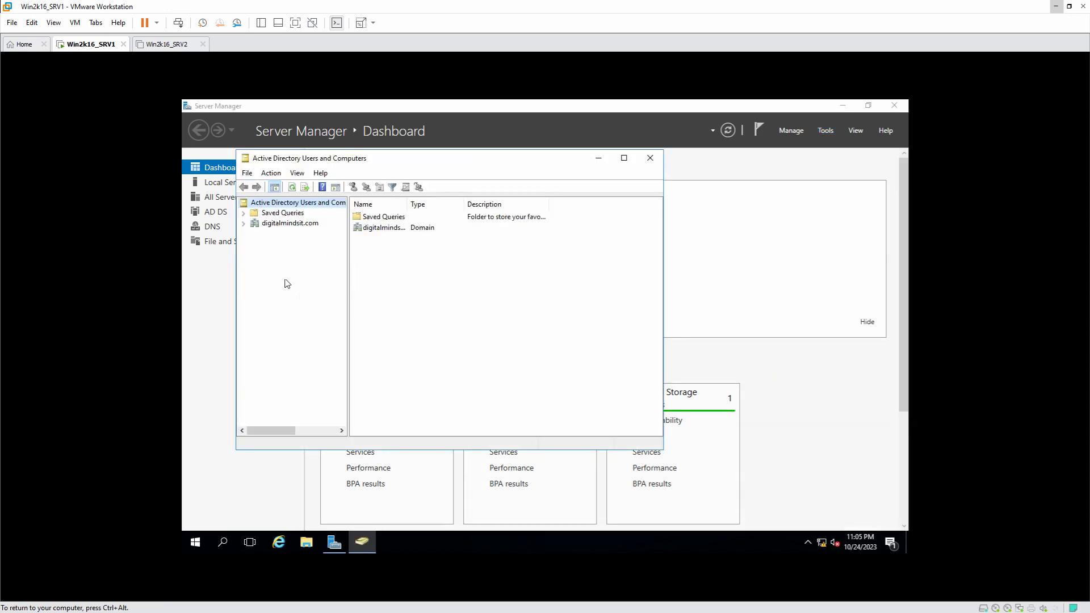
pyautogui.click(244, 224)
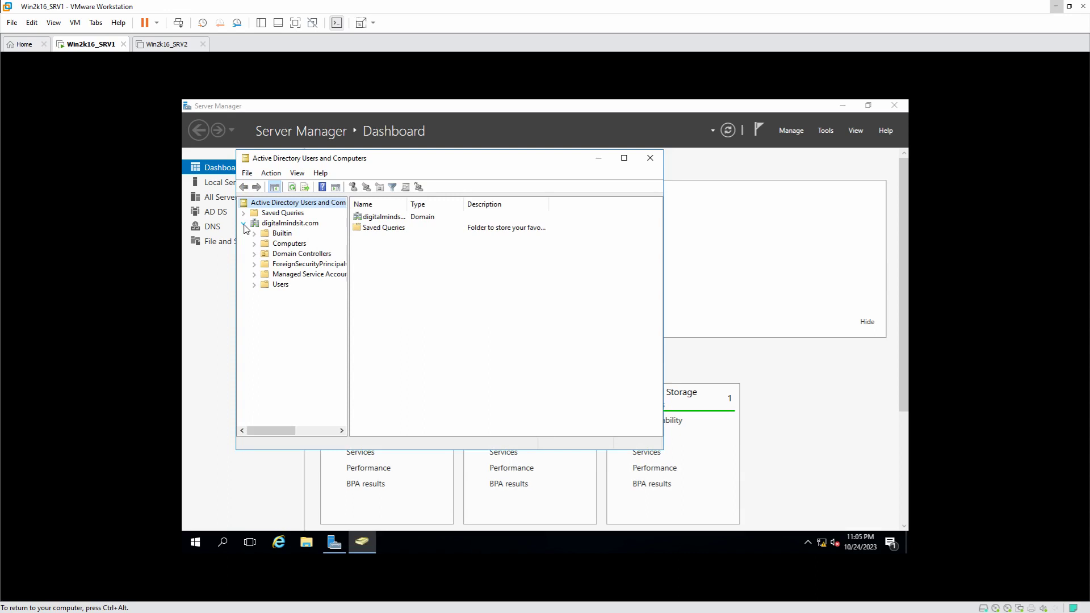
pyautogui.click(279, 285)
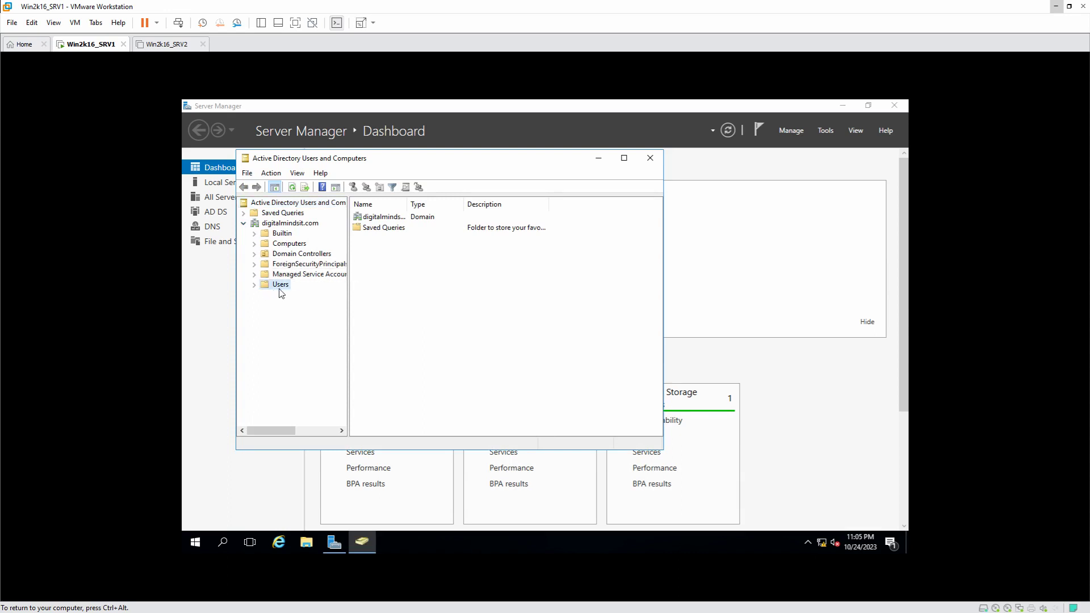
pyautogui.rightClick(621, 340)
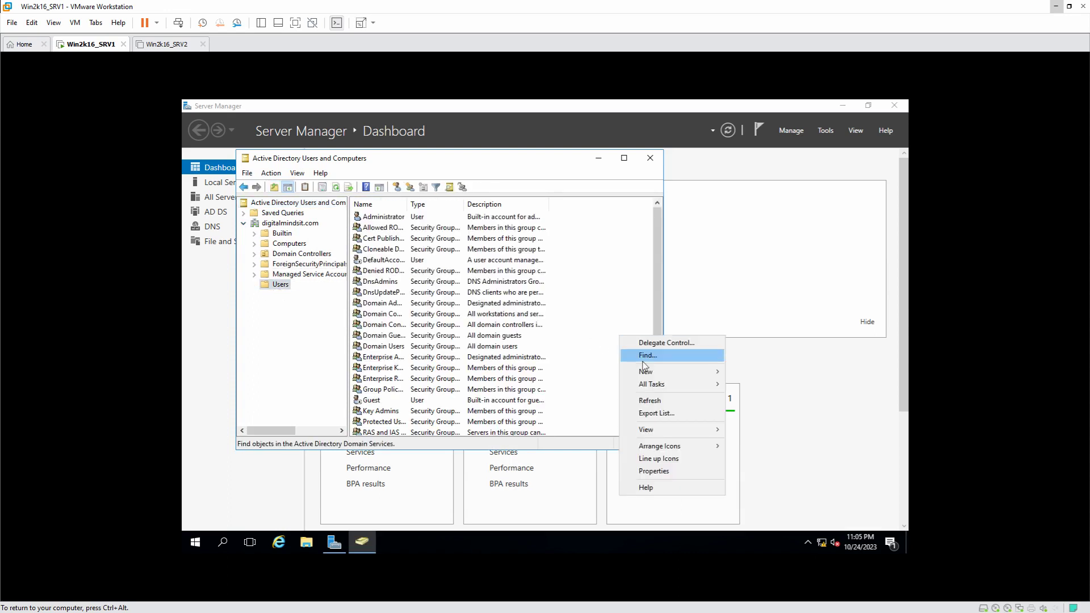
pyautogui.moveTo(659, 378)
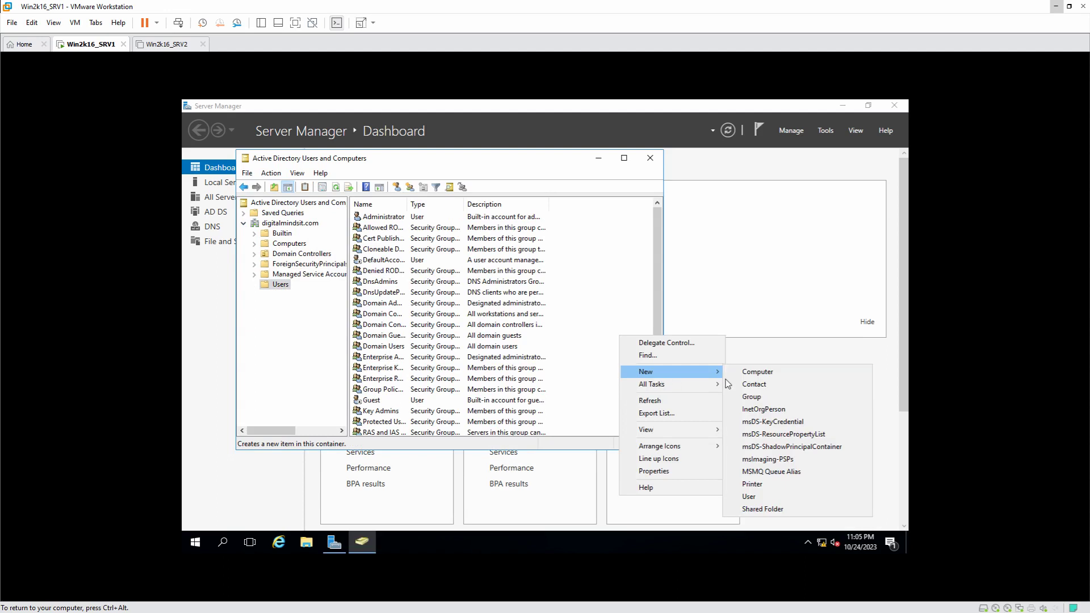
pyautogui.click(771, 497)
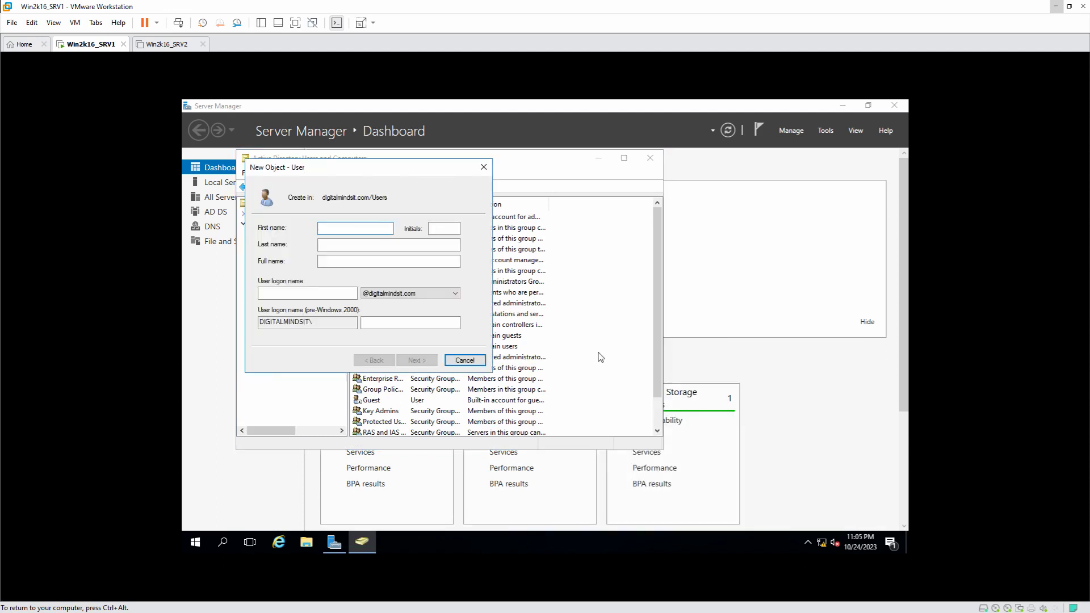
pyautogui.write('mo')
pyautogui.press('Tab')
pyautogui.press('Tab')
pyautogui.press('Tab')
pyautogui.press('Tab')
pyautogui.write('m')
pyautogui.press('Tab')
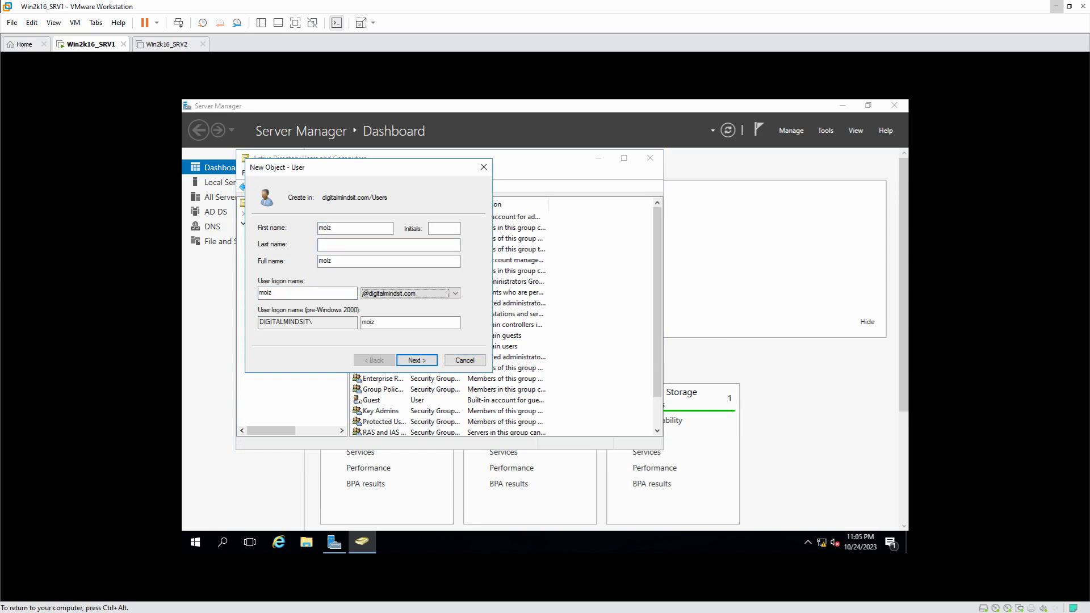
pyautogui.click(417, 360)
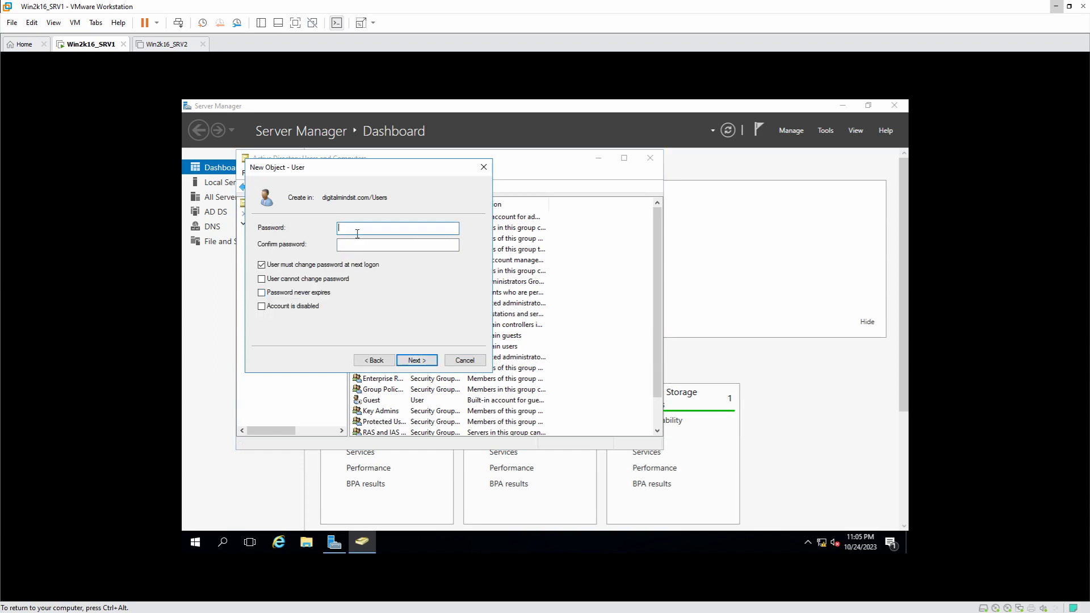
# Enter and confirm the new user's password, turn off the change at next logon, set it to never expire, and create the user.
pyautogui.write('••••••••')
pyautogui.press('Tab')
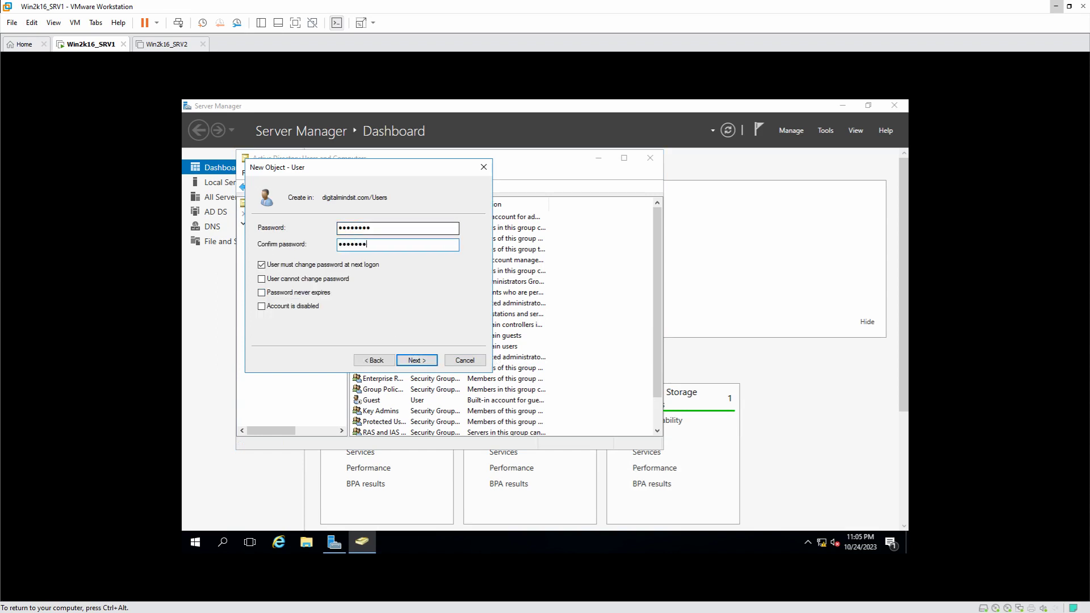
pyautogui.write('••••••••')
pyautogui.click(265, 265)
pyautogui.click(273, 293)
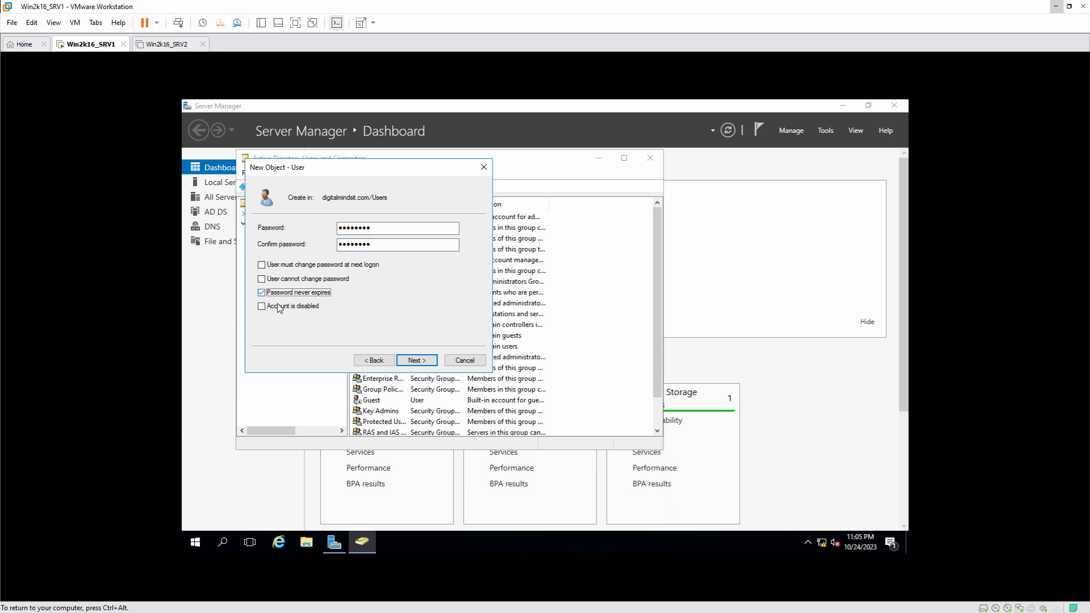
pyautogui.click(415, 361)
pyautogui.click(416, 361)
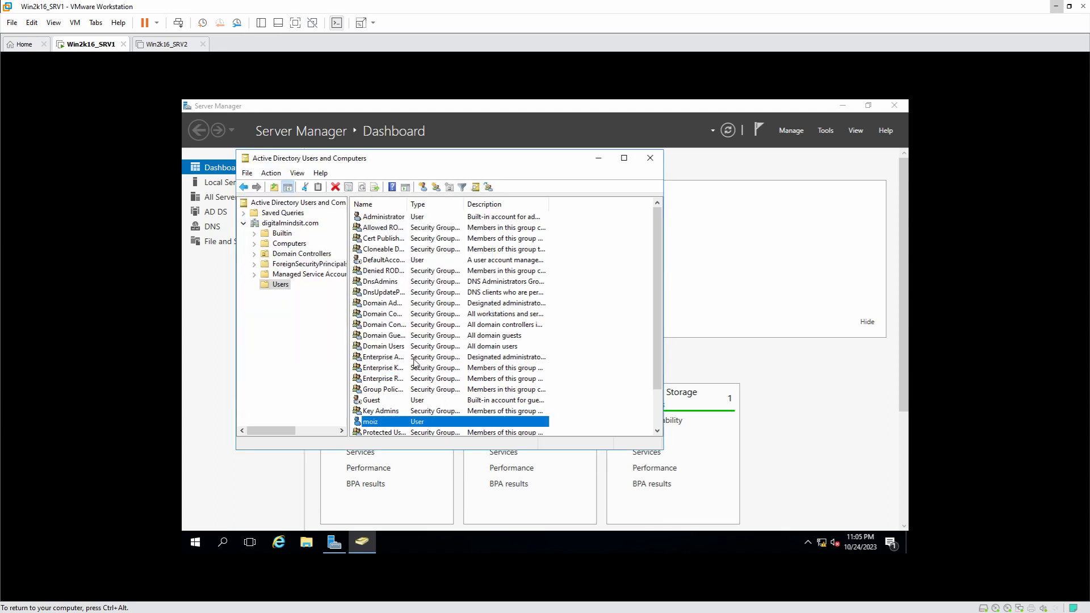
# Open the new user's group membership properties and list all available groups in digitalmindsit.com for adding.
pyautogui.rightClick(413, 421)
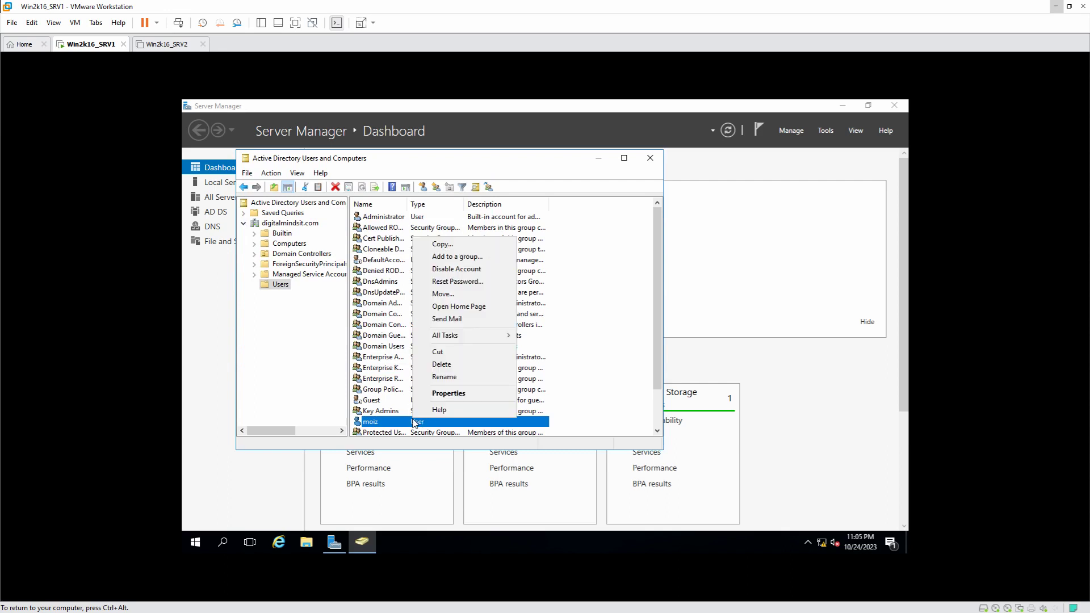
pyautogui.click(451, 400)
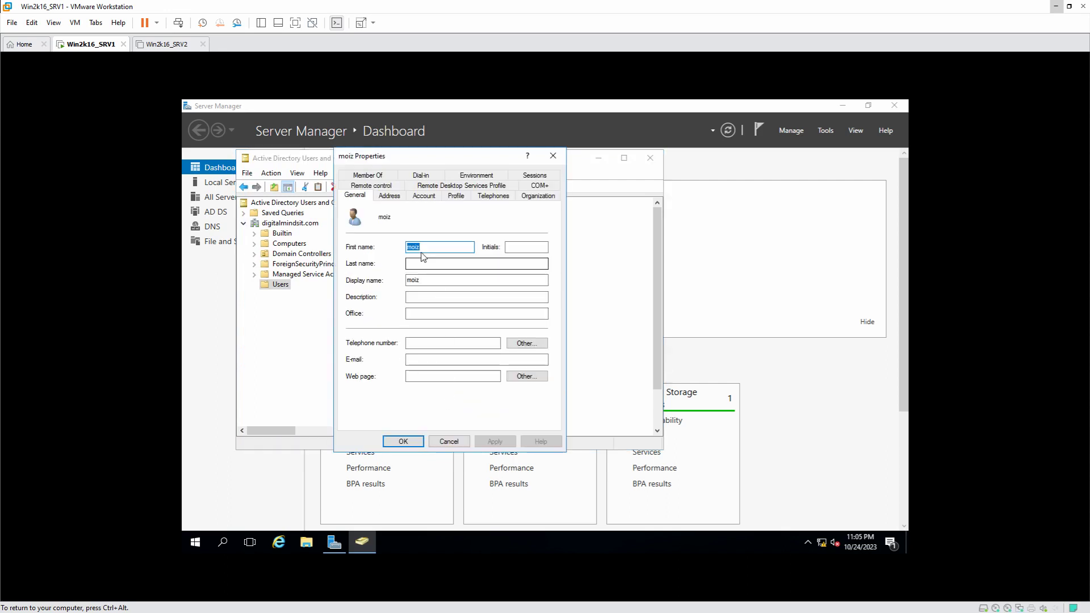
pyautogui.click(380, 179)
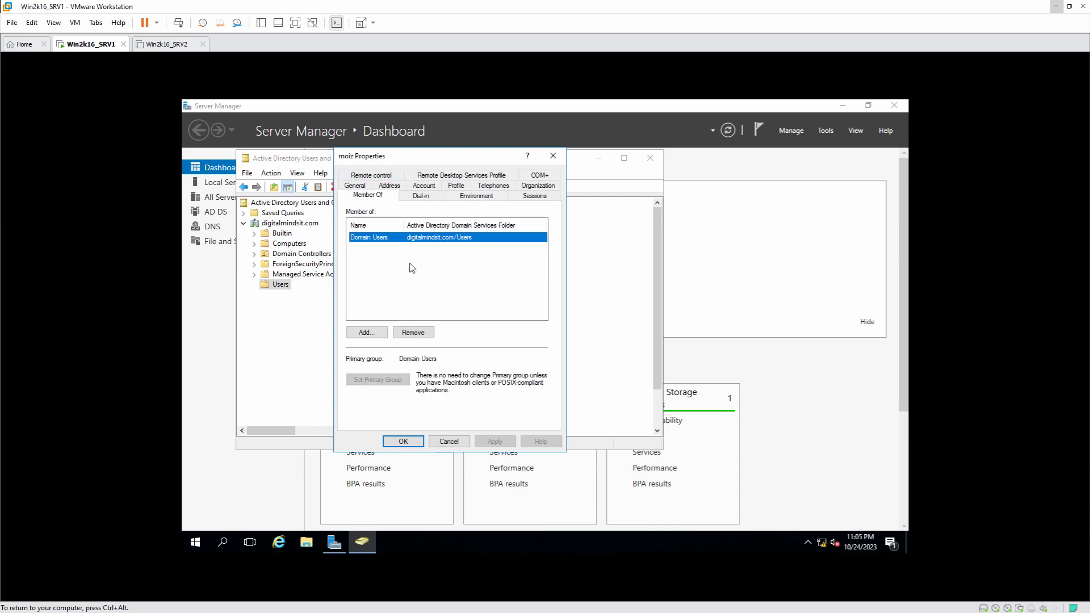
pyautogui.click(372, 334)
pyautogui.click(389, 297)
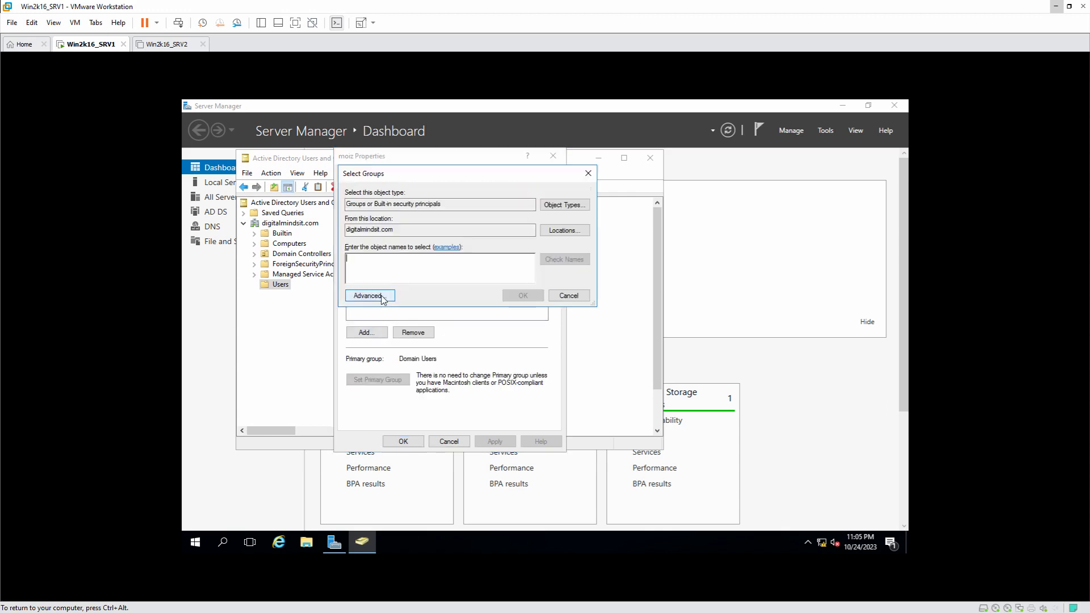
pyautogui.click(600, 299)
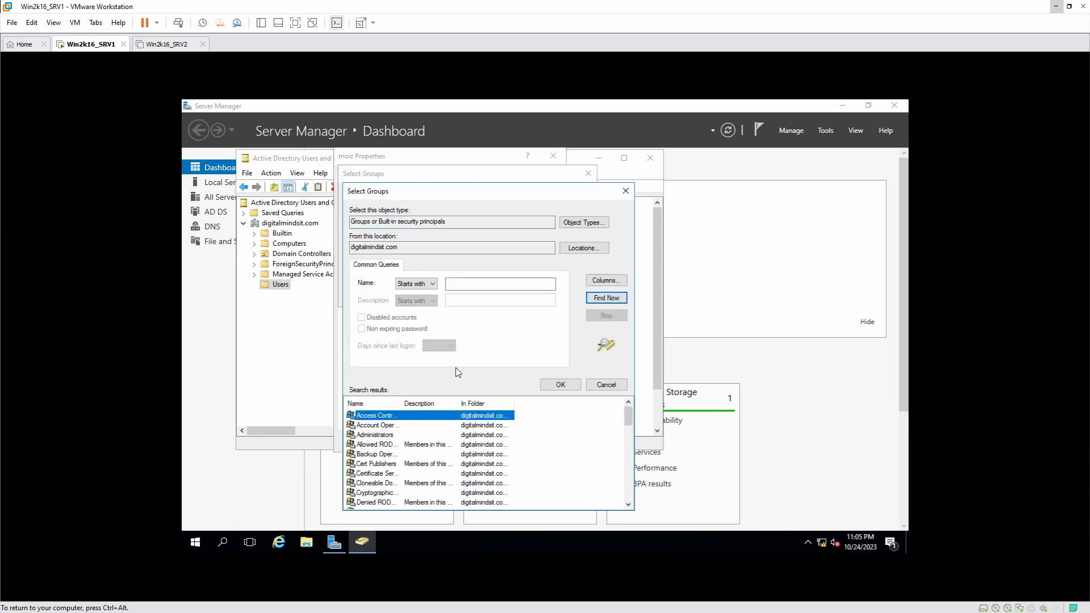
pyautogui.moveTo(400, 394); pyautogui.dragTo(435, 394)
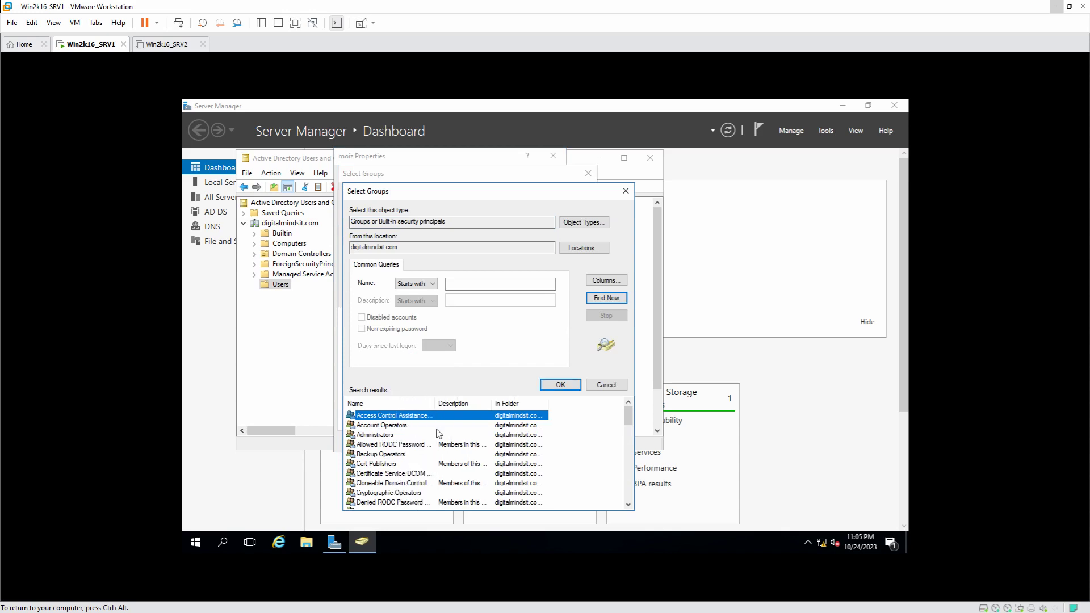
# Add the user to the Administrators, Domain Admins, Enterprise Admins and Schema Admins groups, and save the properties.
pyautogui.click(398, 435)
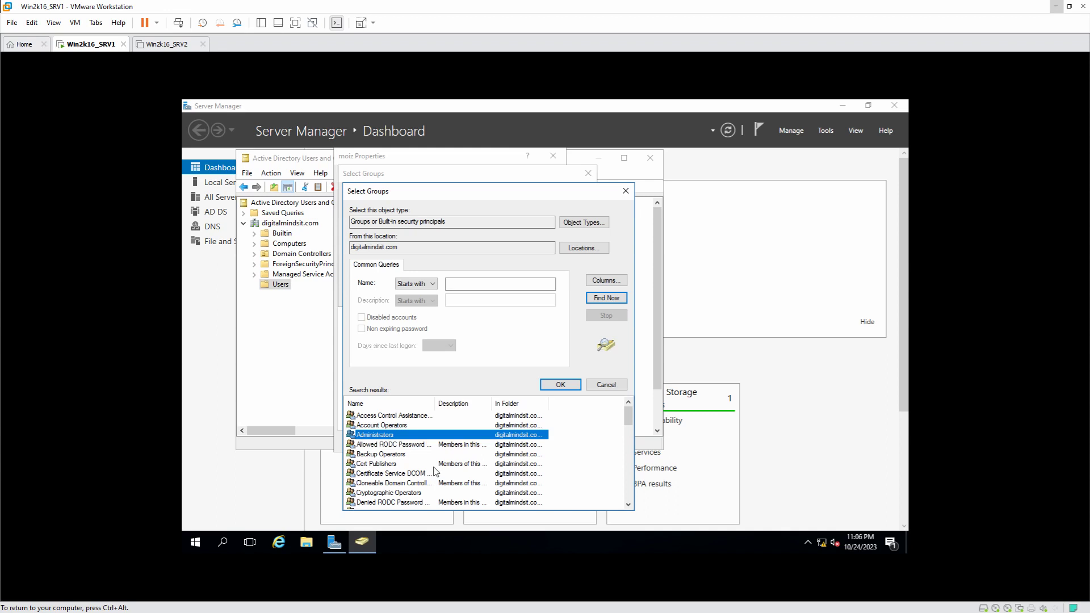
pyautogui.scroll(-2, 435, 471)
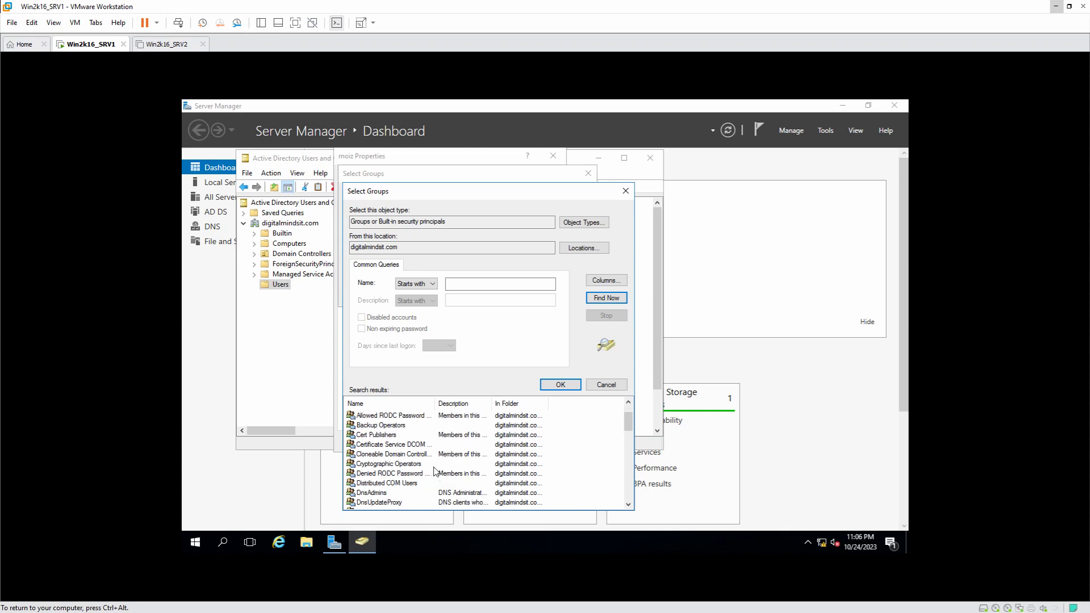
pyautogui.click(391, 484)
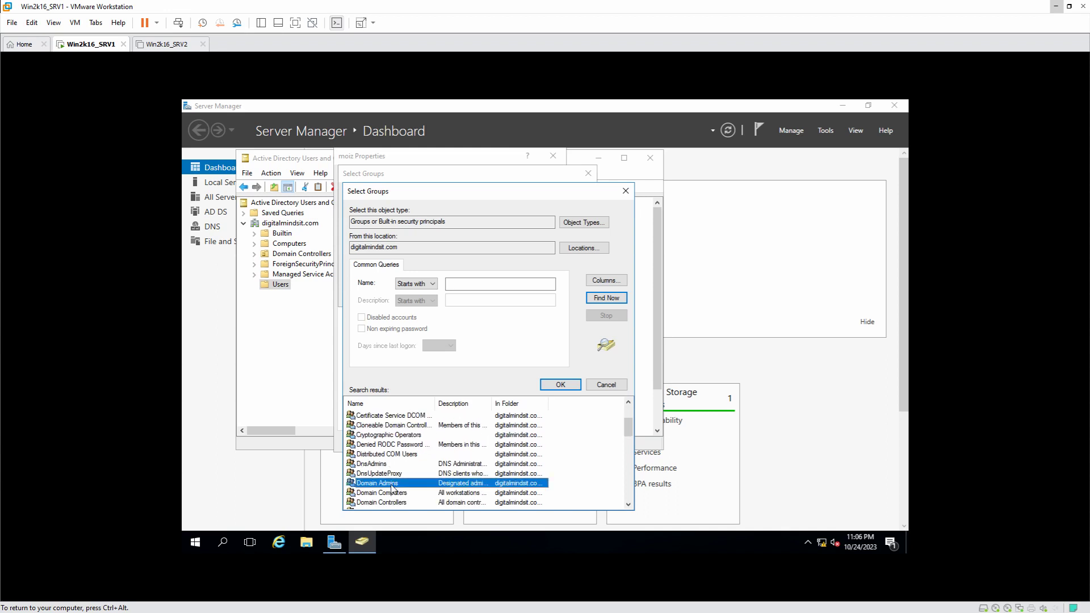
pyautogui.scroll(-1, 404, 492)
pyautogui.scroll(-1, 405, 492)
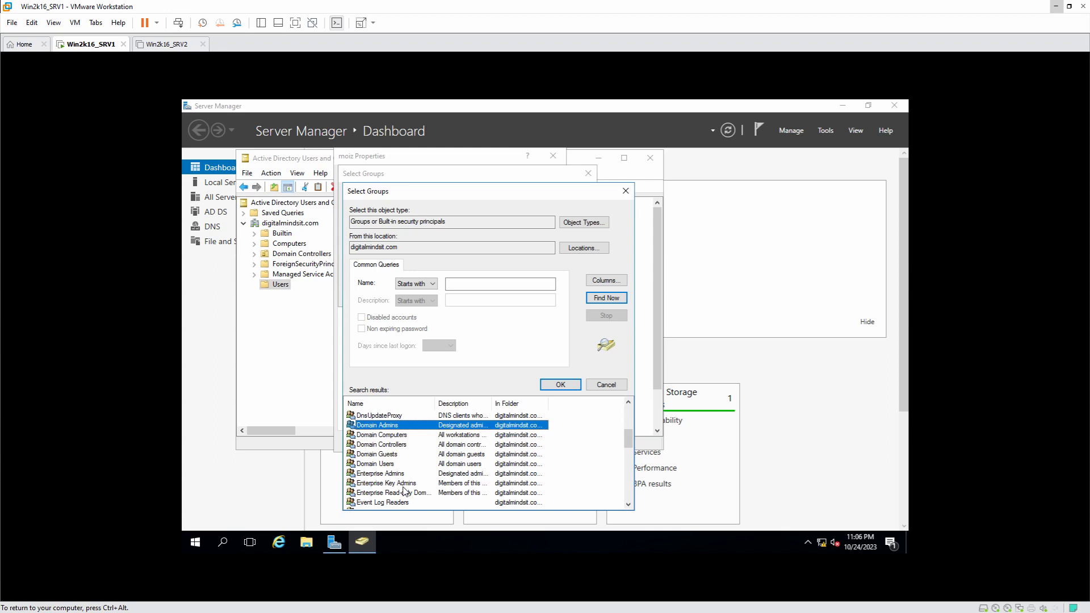
pyautogui.keyDown('ctrl'); pyautogui.click(399, 474); pyautogui.keyUp('ctrl')
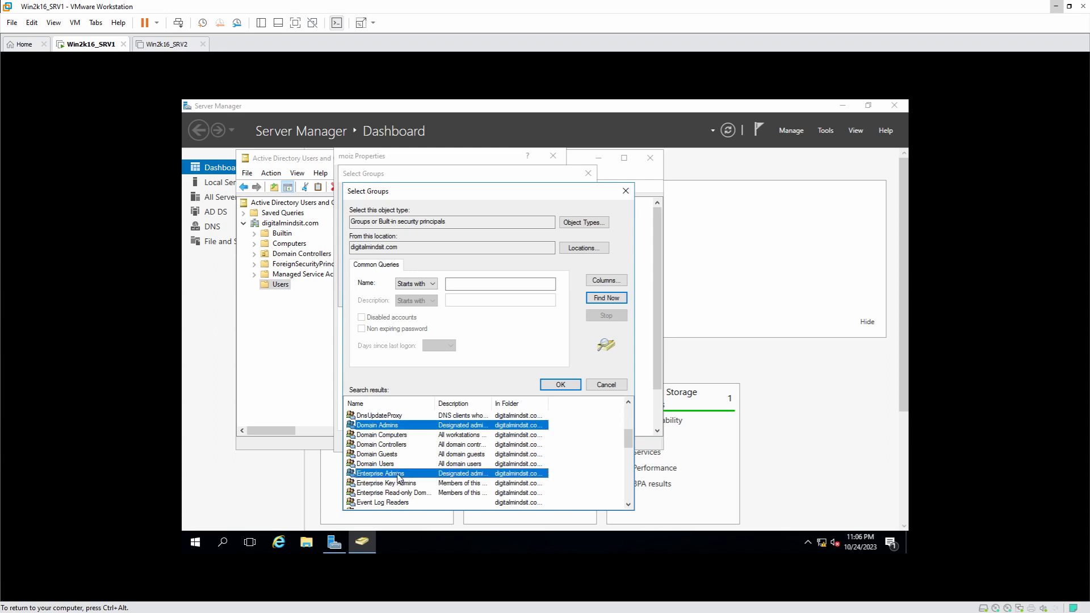
pyautogui.scroll(-1, 419, 492)
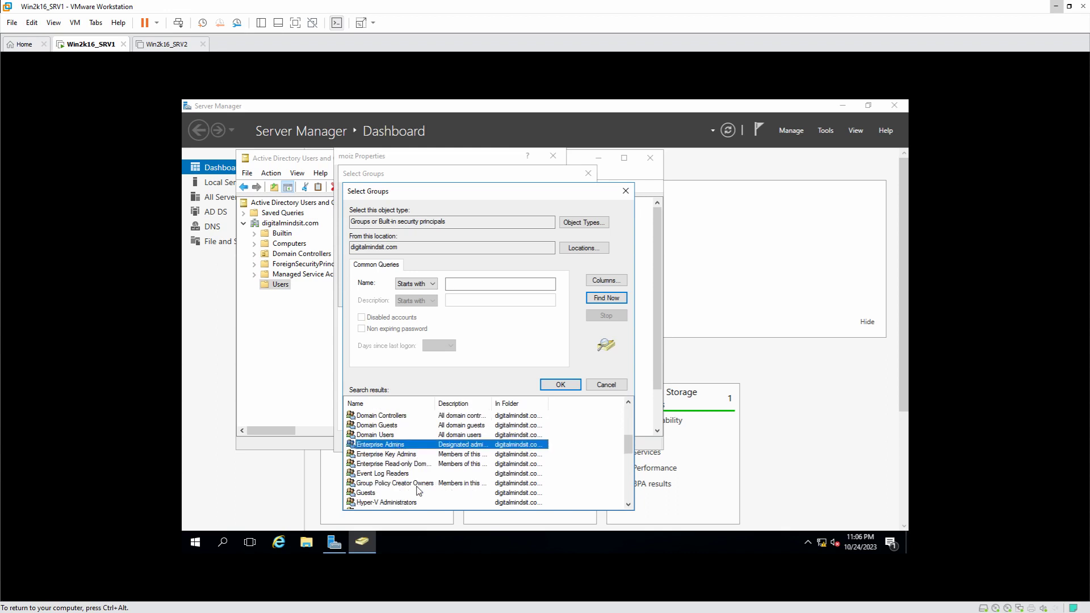
pyautogui.scroll(-1, 419, 492)
pyautogui.scroll(-1, 395, 487)
pyautogui.scroll(-2, 396, 487)
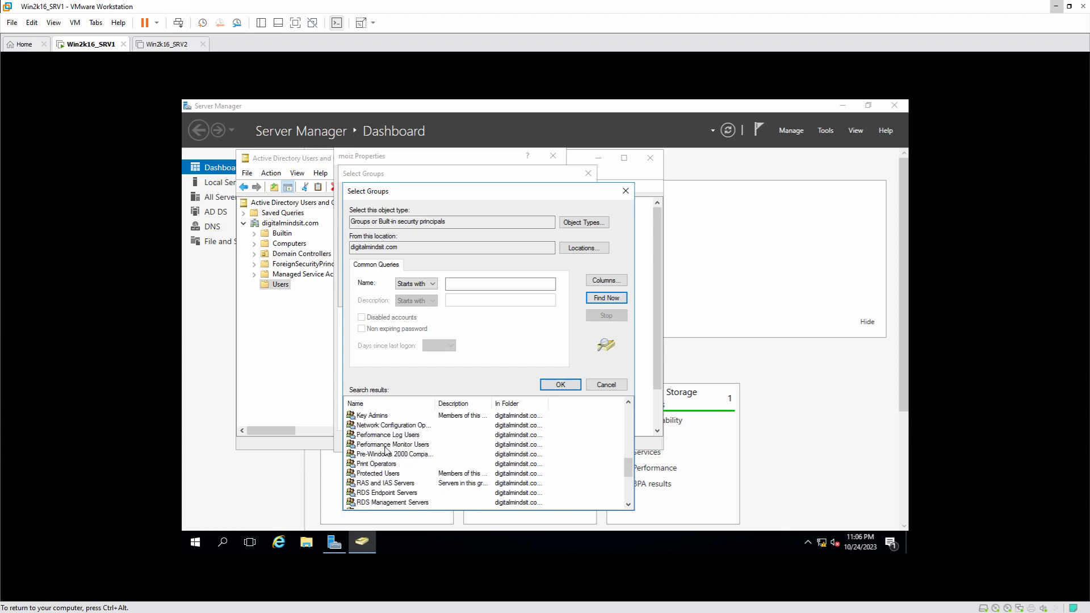
pyautogui.scroll(-4, 387, 458)
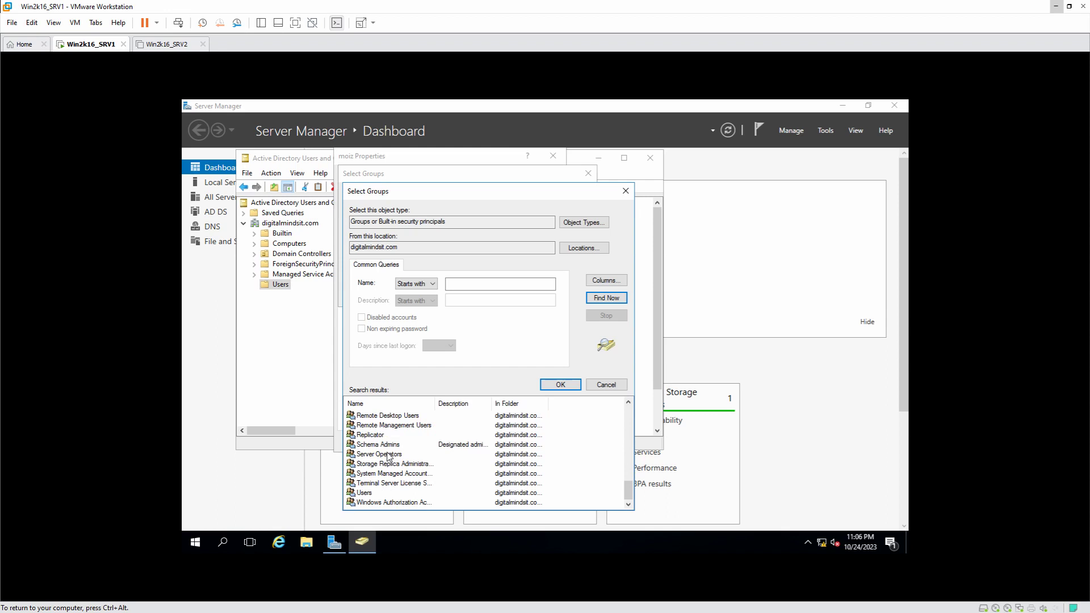
pyautogui.click(386, 446)
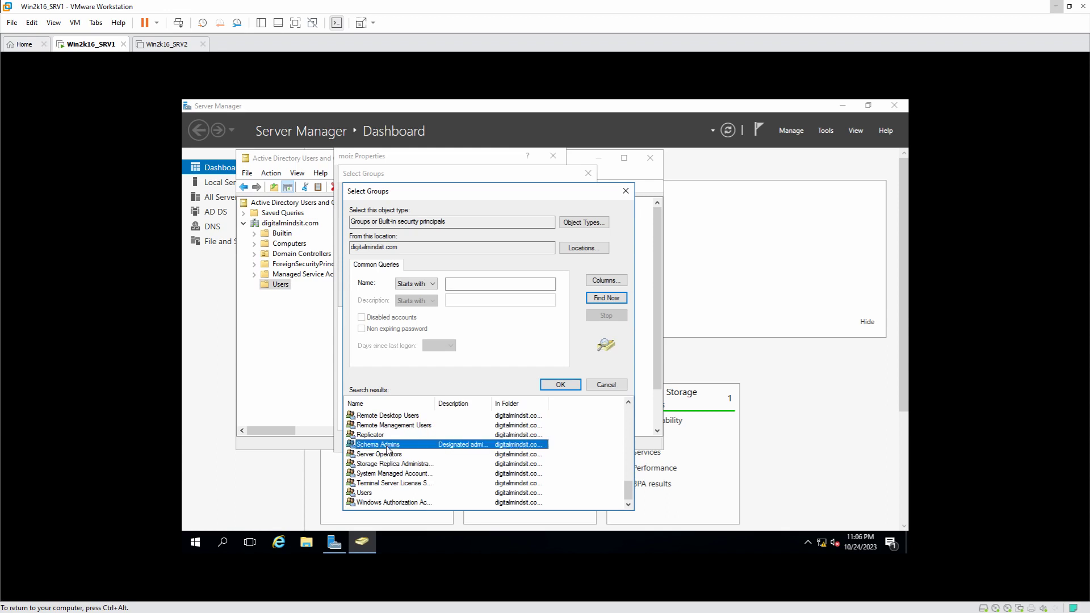
pyautogui.click(561, 386)
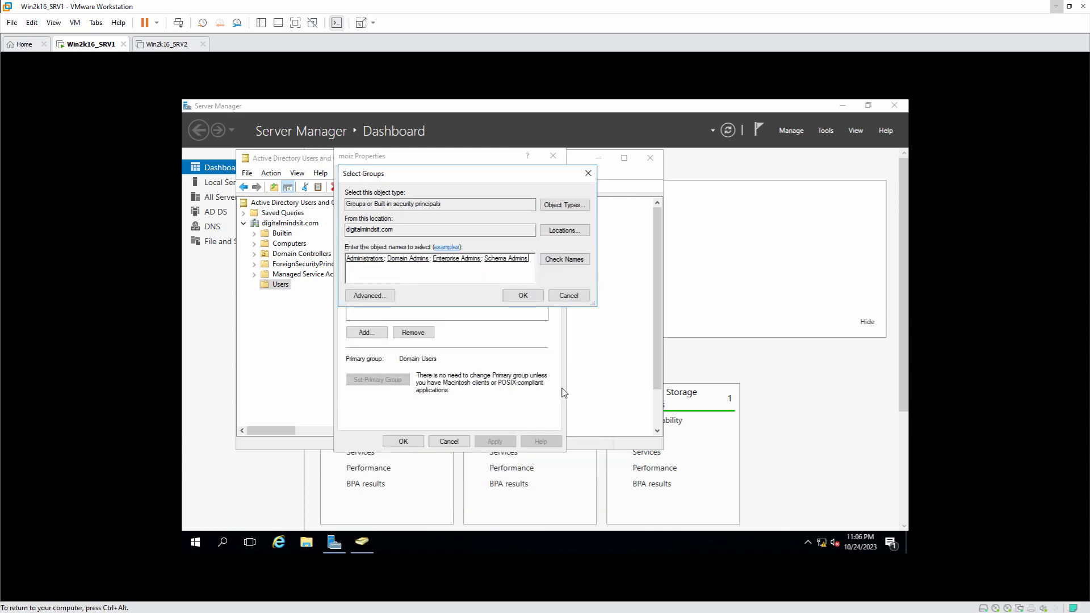
pyautogui.click(528, 300)
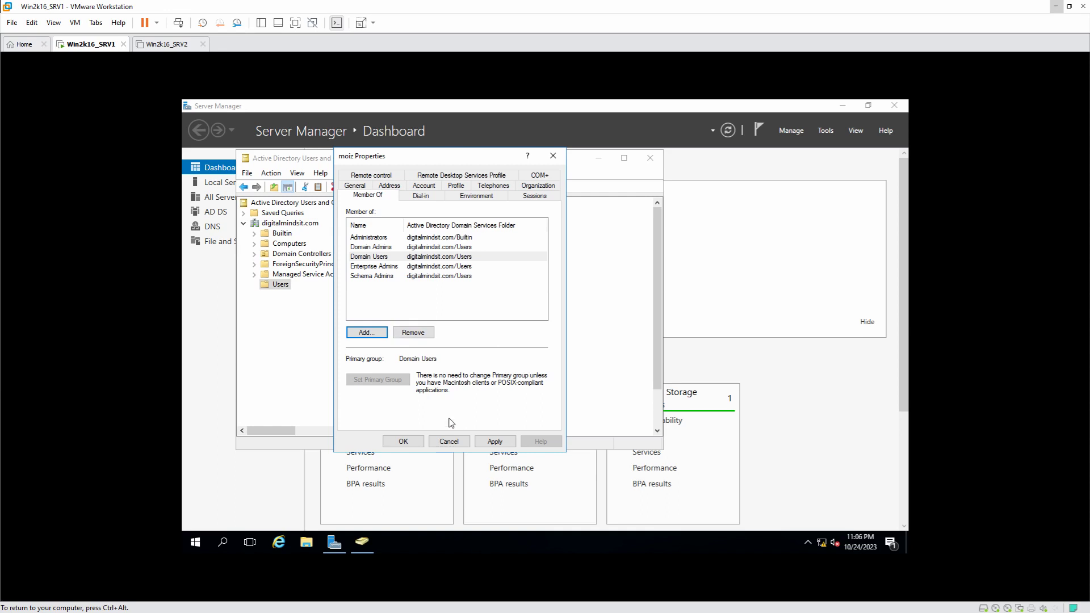
pyautogui.click(489, 442)
pyautogui.click(412, 443)
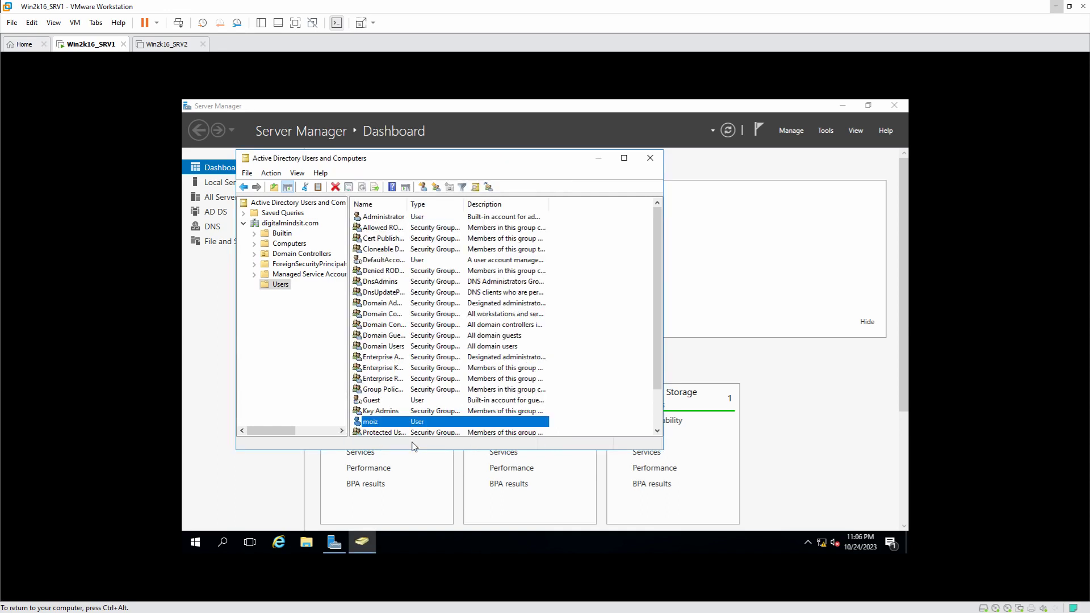
# Close Active Directory Users and Computers and Server Manager, and open Command Prompt by searching for cmd.
pyautogui.click(650, 158)
pyautogui.click(893, 108)
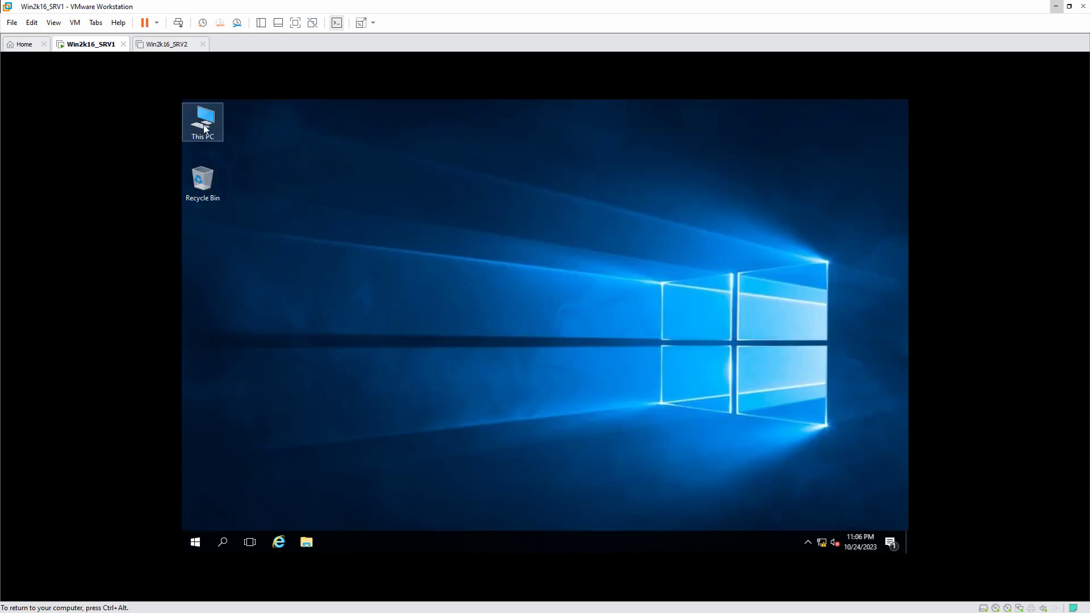
pyautogui.click(223, 544)
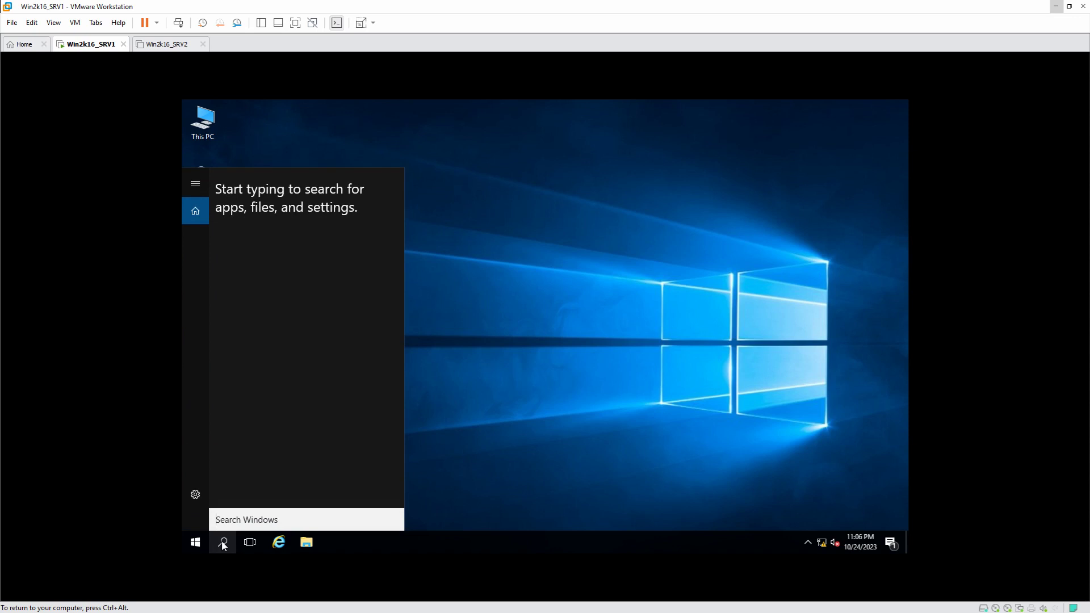
pyautogui.write('cmd')
pyautogui.press('Return')
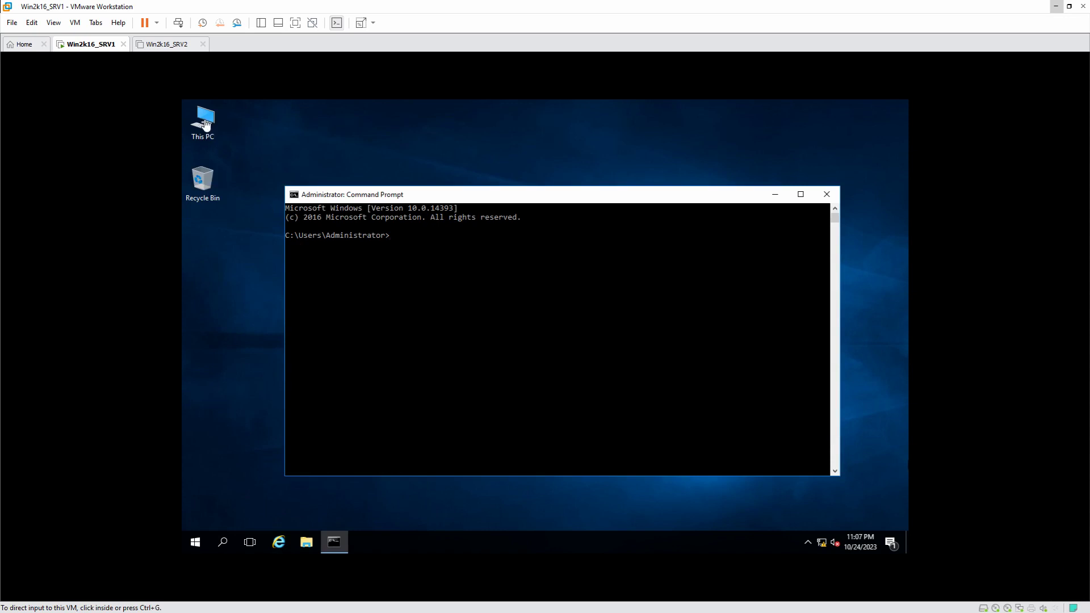
# Open This PC beside the command prompt to check the drive letter of the EXCHANGESERVER2016-X64-CU20 disc.
pyautogui.doubleClick(205, 122)
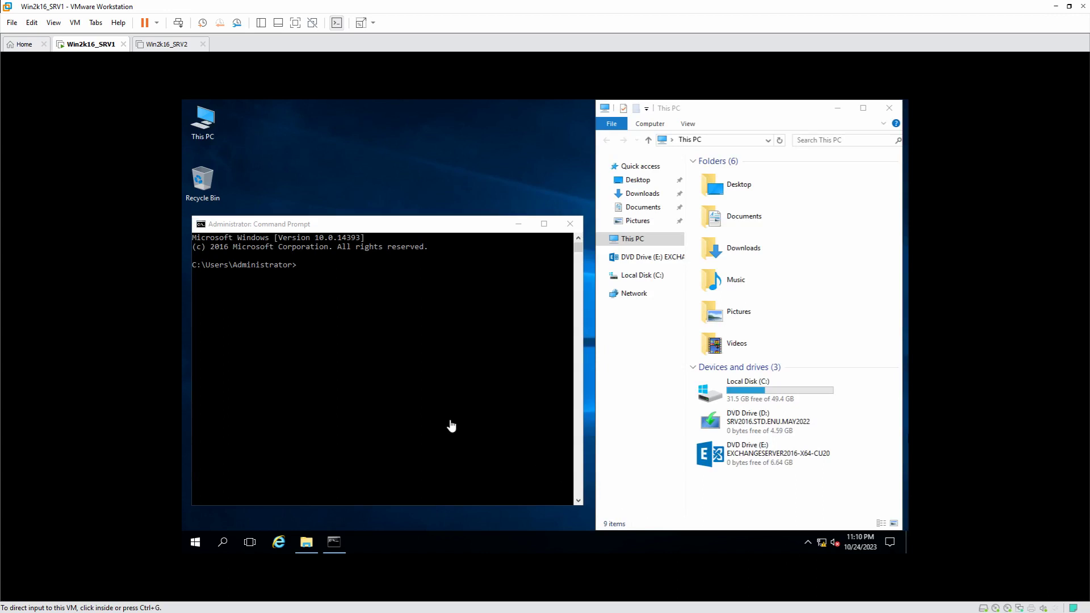
pyautogui.click(738, 460)
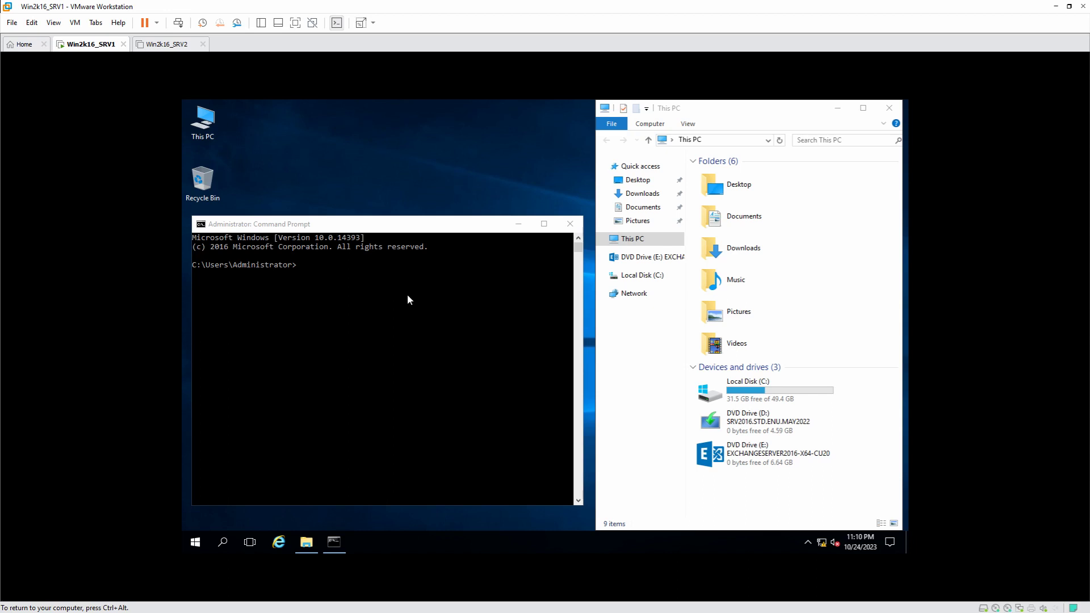
pyautogui.hotkey('ctrl', 'alt')
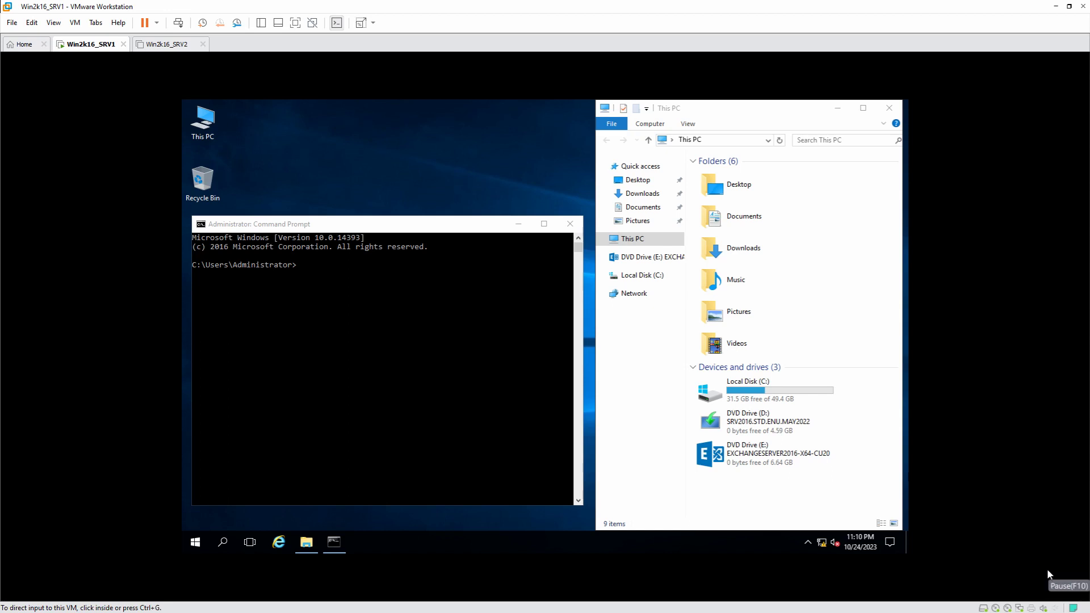
pyautogui.hotkey('ctrl', 'g')
pyautogui.click(393, 322)
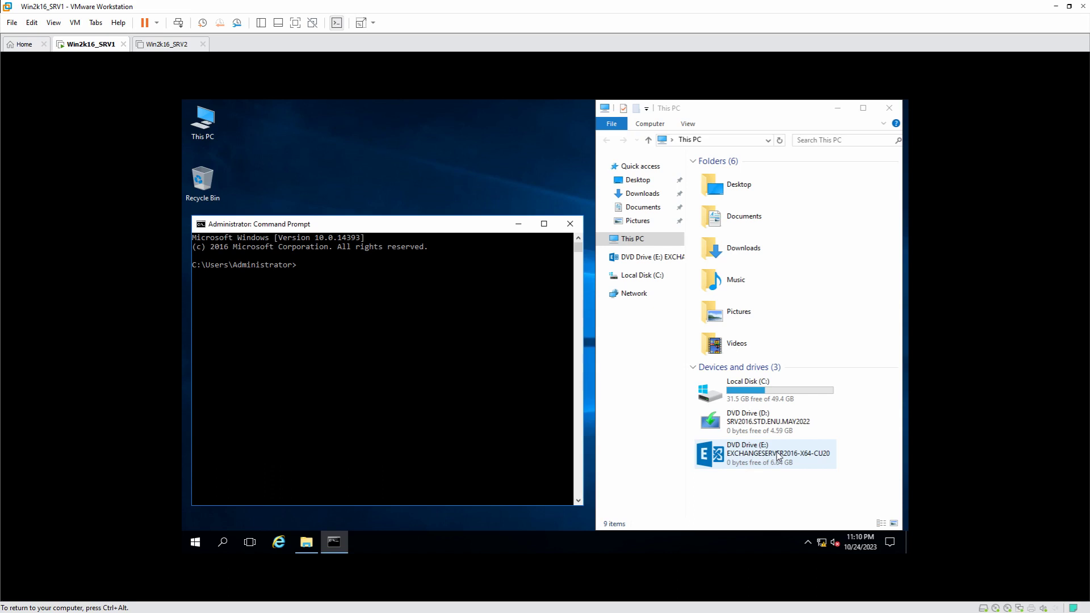
# Switch the command prompt to drive E: and try to run setup.exe /PrepareSchema /IAcceptExchangerServerLicenseTerms.
pyautogui.click(499, 338)
pyautogui.press('Escape')
pyautogui.write('e:')
pyautogui.press('Return')
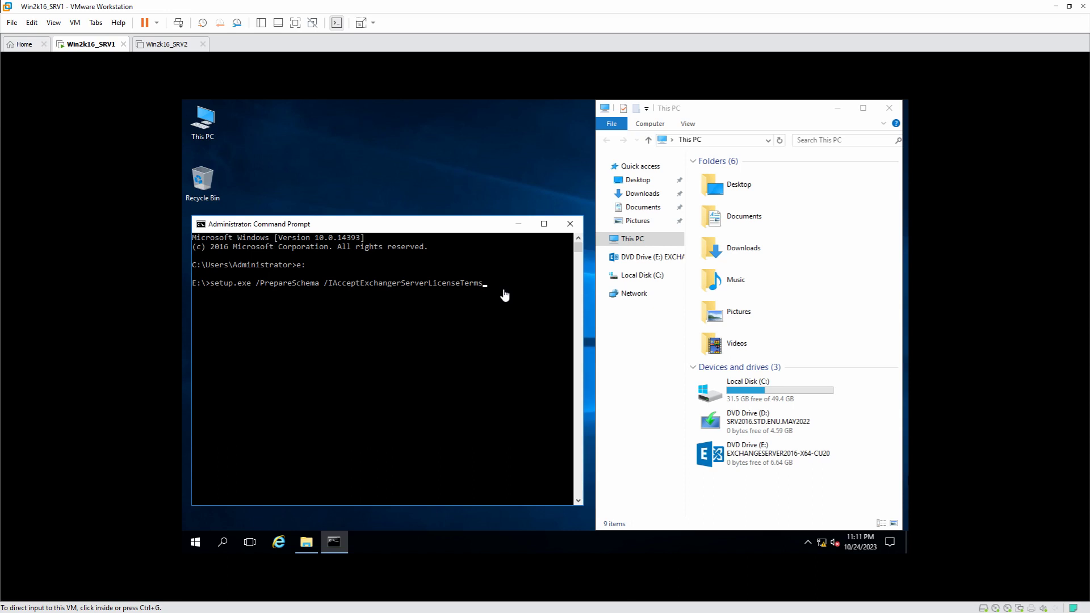
pyautogui.click(514, 293)
pyautogui.press('Return')
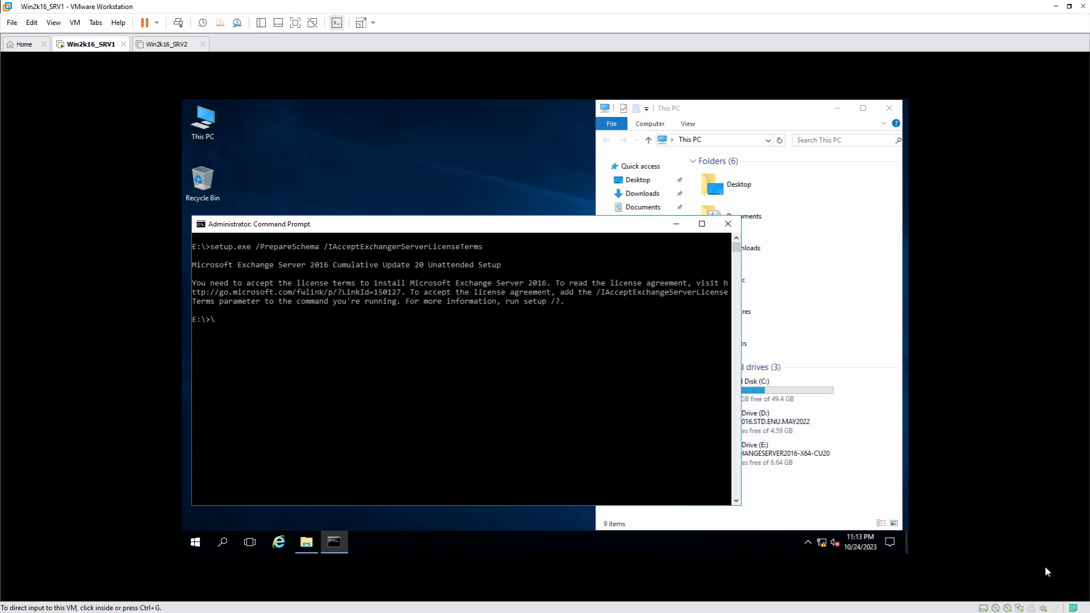
# Correct the misspelled license switch and run setup.exe /PrepareSchema /IAcceptExchangeServerLicenseTerms from drive E:.
pyautogui.click(508, 432)
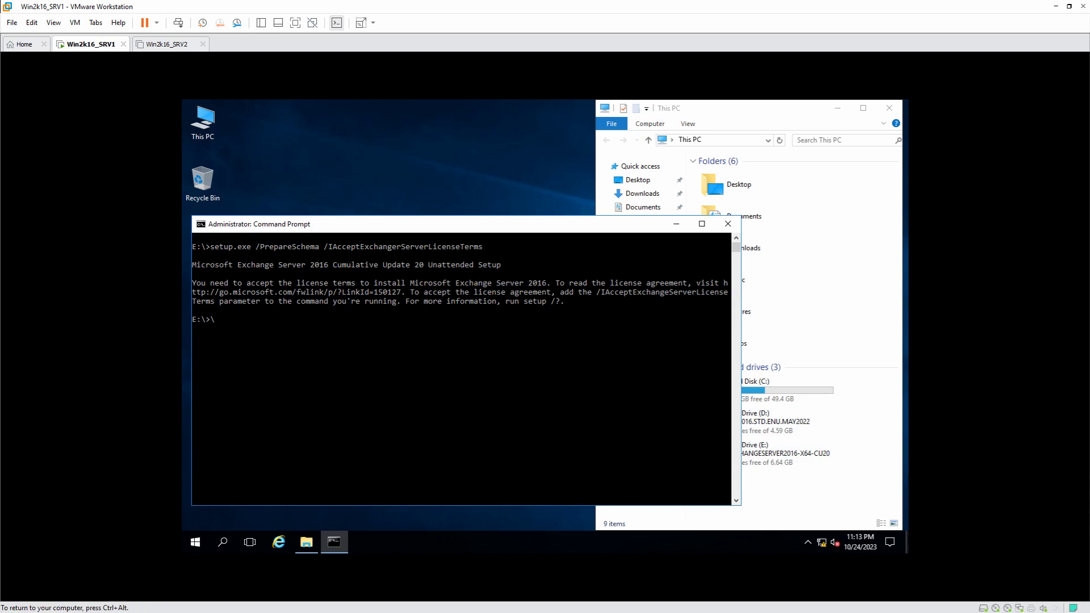
pyautogui.press('Up')
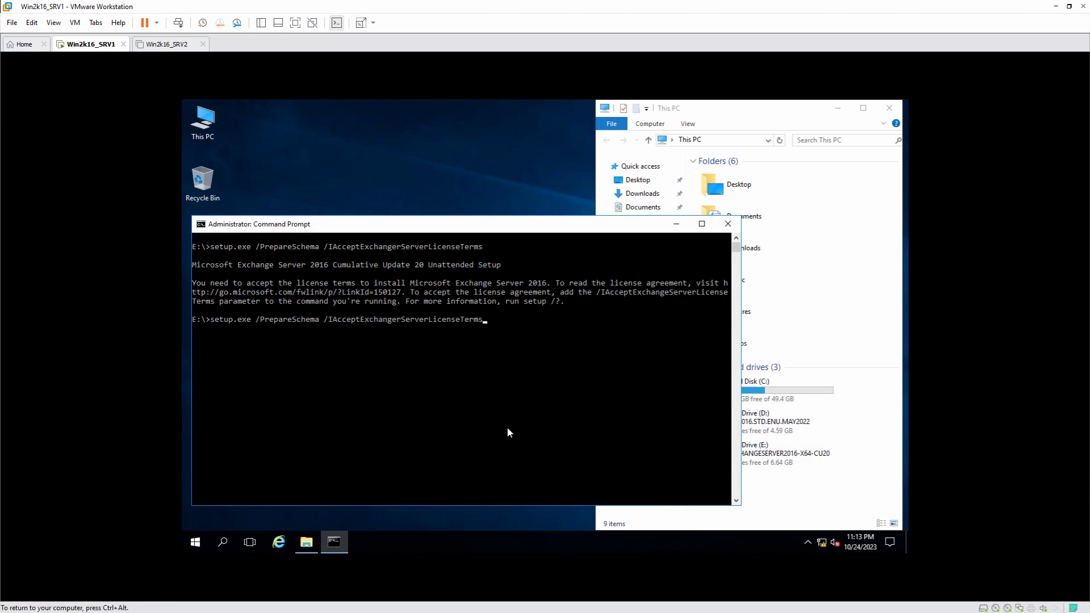
pyautogui.press('BackSpace')
pyautogui.press('Return')
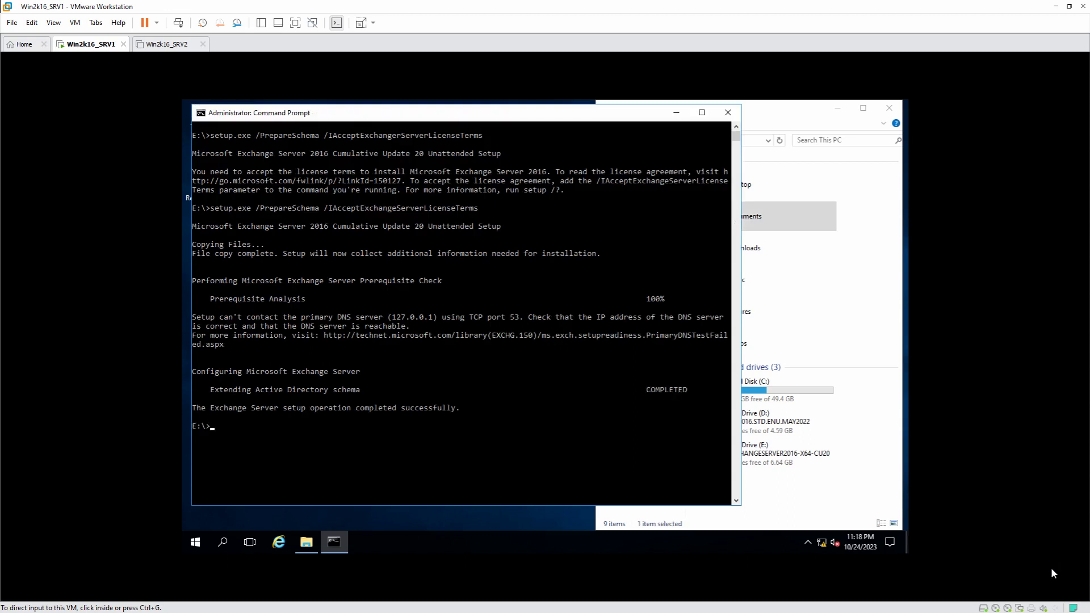
# Prepare Active Directory by running setup.exe /PrepareAD /OrganizationName:"digitalmindsit" /IAcceptExchangeServerLicenseTerms in the command prompt.
pyautogui.click(401, 451)
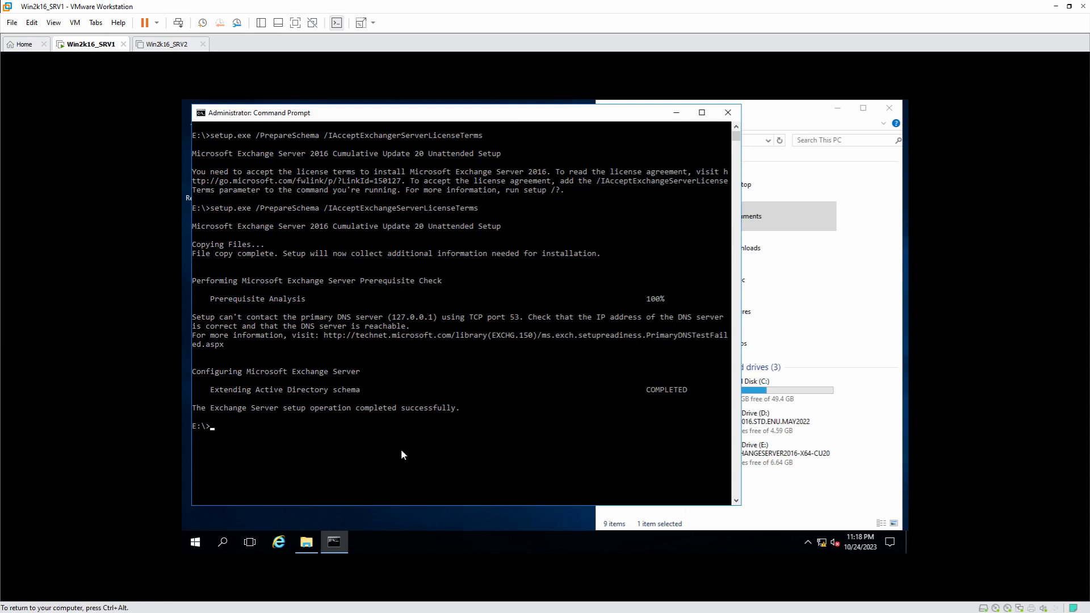
pyautogui.write('setup.exe /PrepareAD /OrganizationName:"di')
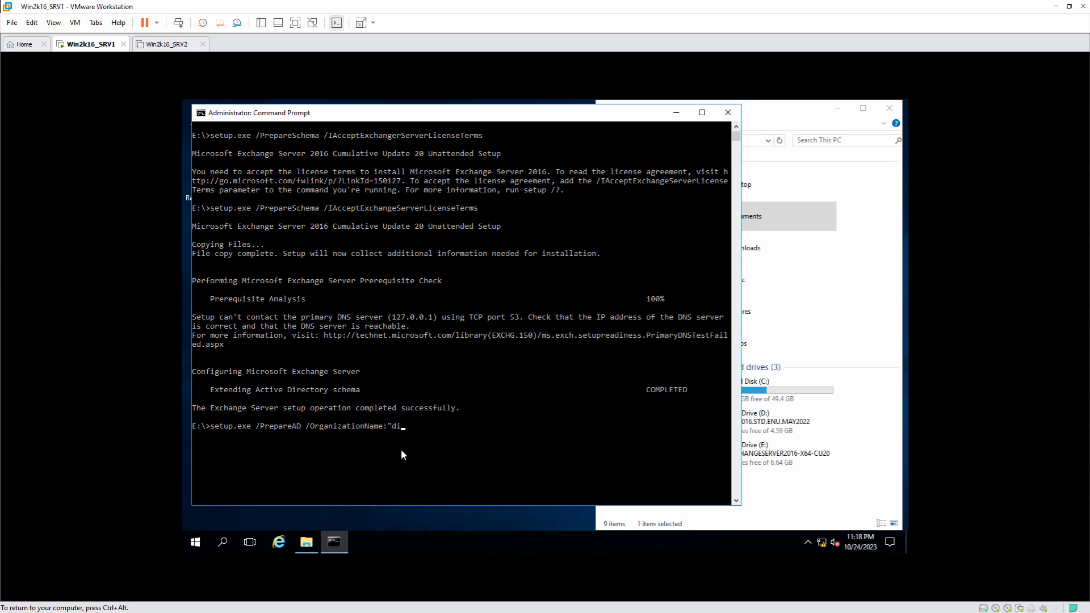
pyautogui.write('mindsit" /IAcceptExchangerServer')
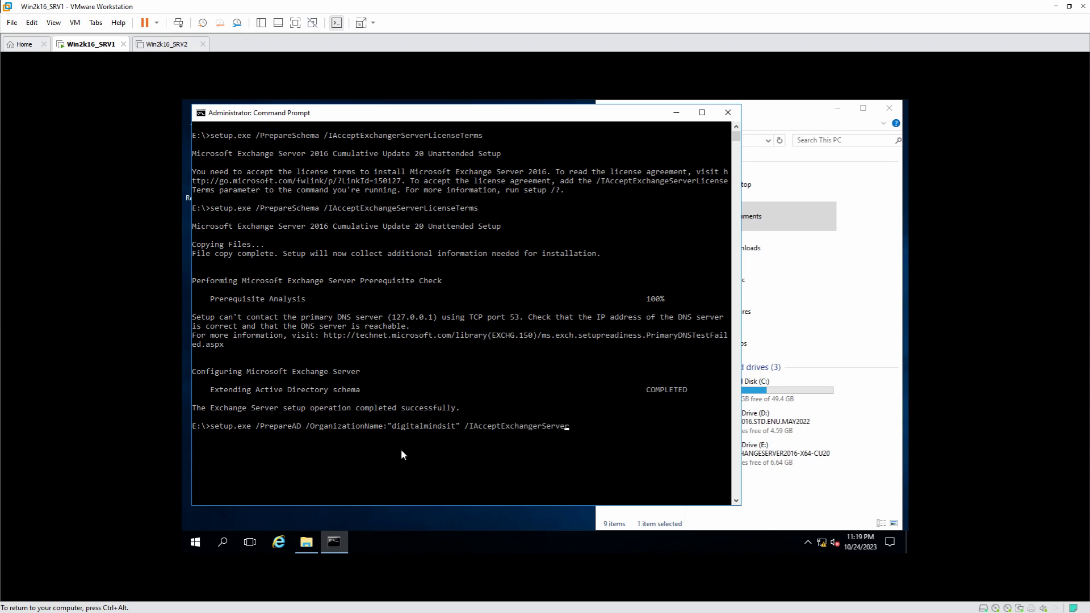
pyautogui.press('Left')
pyautogui.press('BackSpace')
pyautogui.write('LicenseTerms')
pyautogui.press('Return')
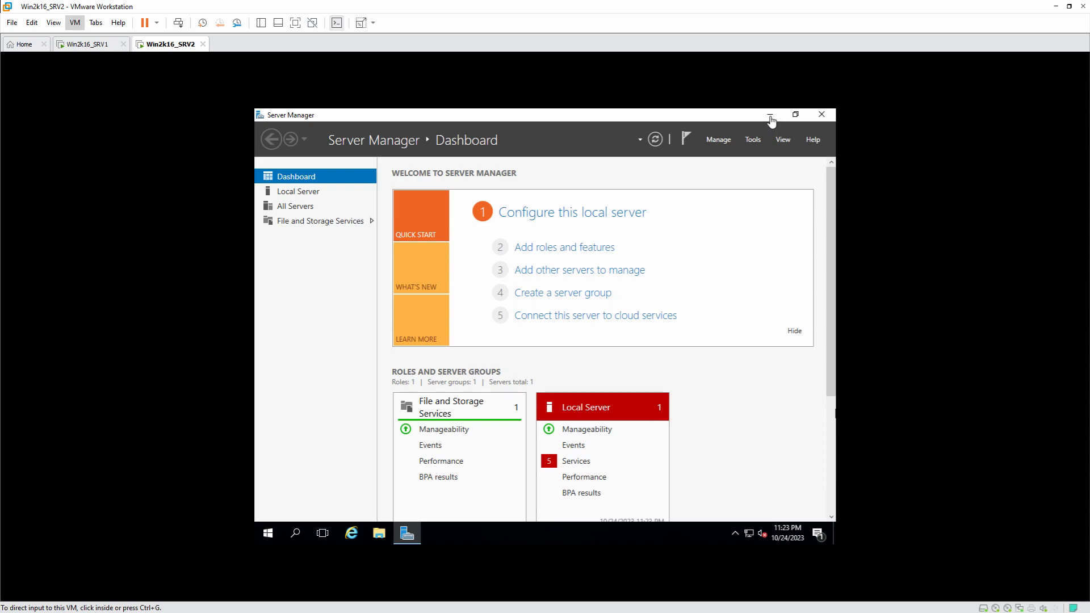
# Minimize Server Manager on Win2k16_SRV2 and open the System properties of This PC.
pyautogui.click(771, 121)
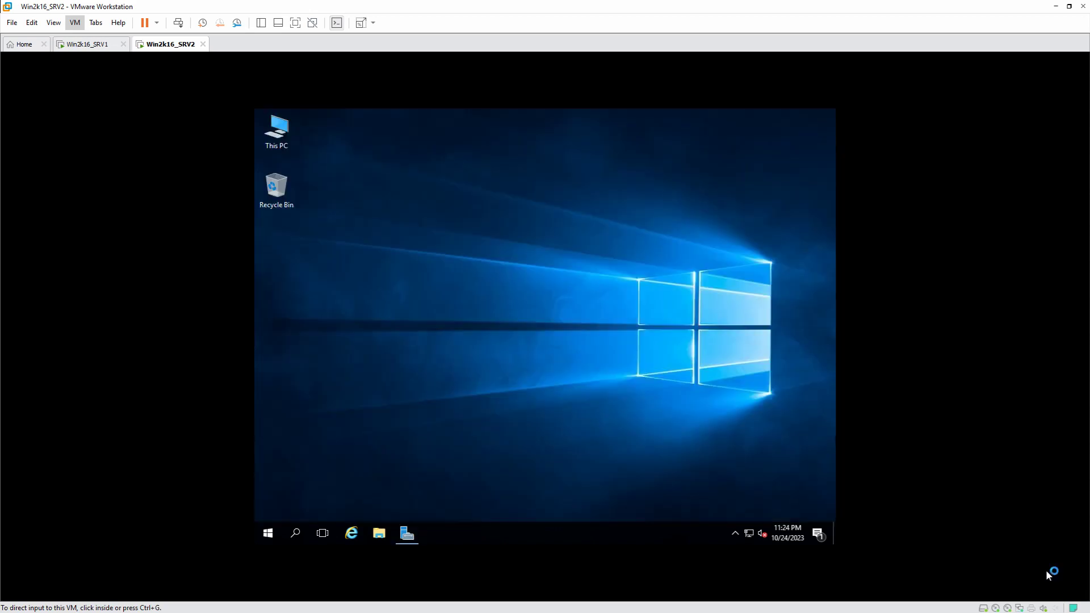
pyautogui.click(282, 136)
pyautogui.rightClick(282, 136)
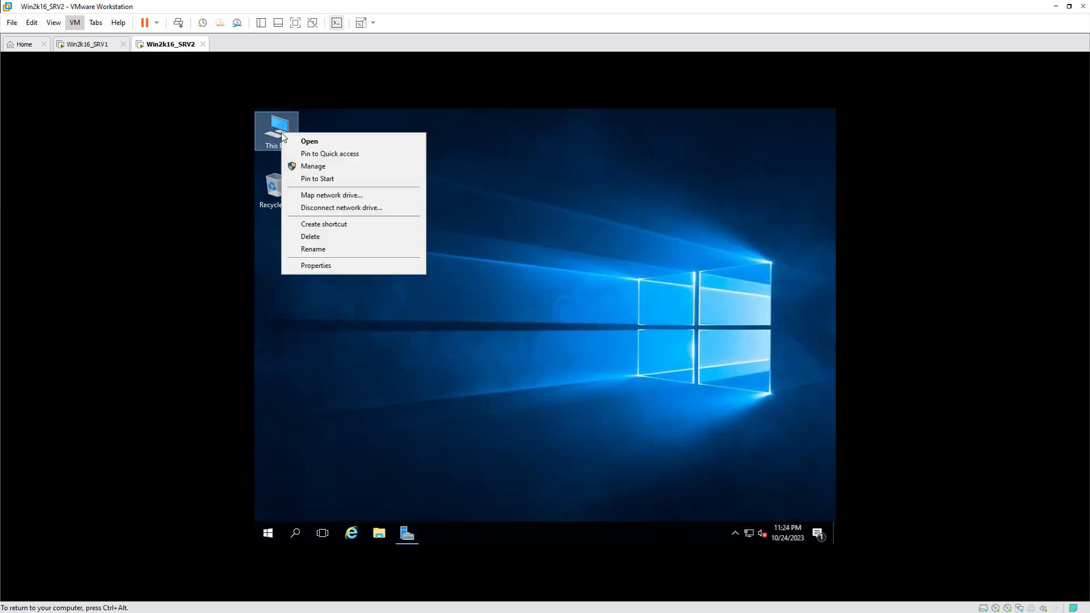
pyautogui.click(347, 266)
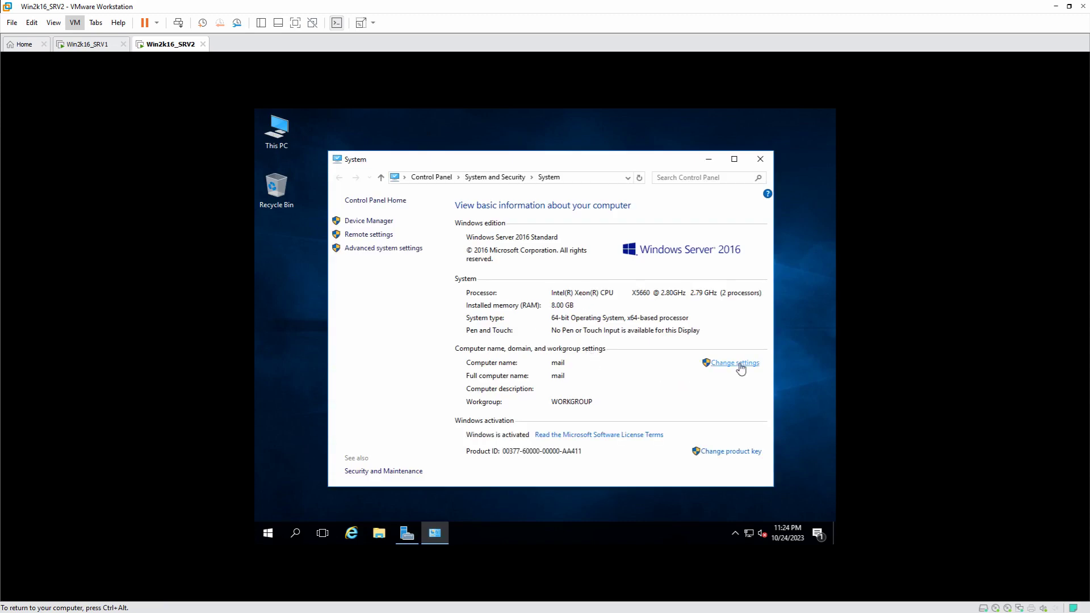
# Change the computer's membership from workgroup to the domain digitalmindsit.com and submit the change.
pyautogui.click(739, 366)
pyautogui.click(548, 337)
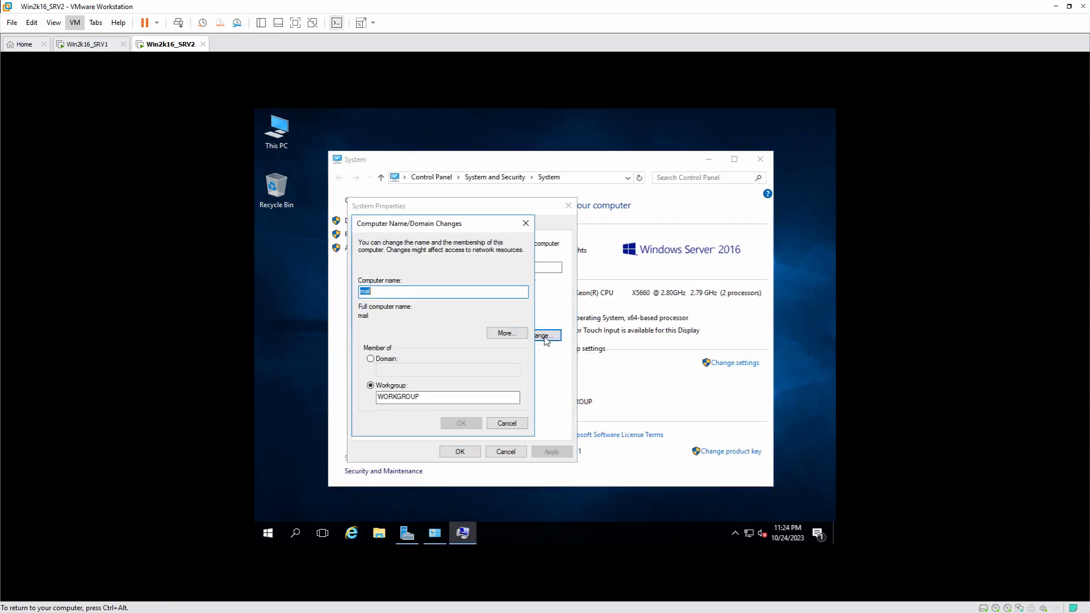
pyautogui.click(375, 359)
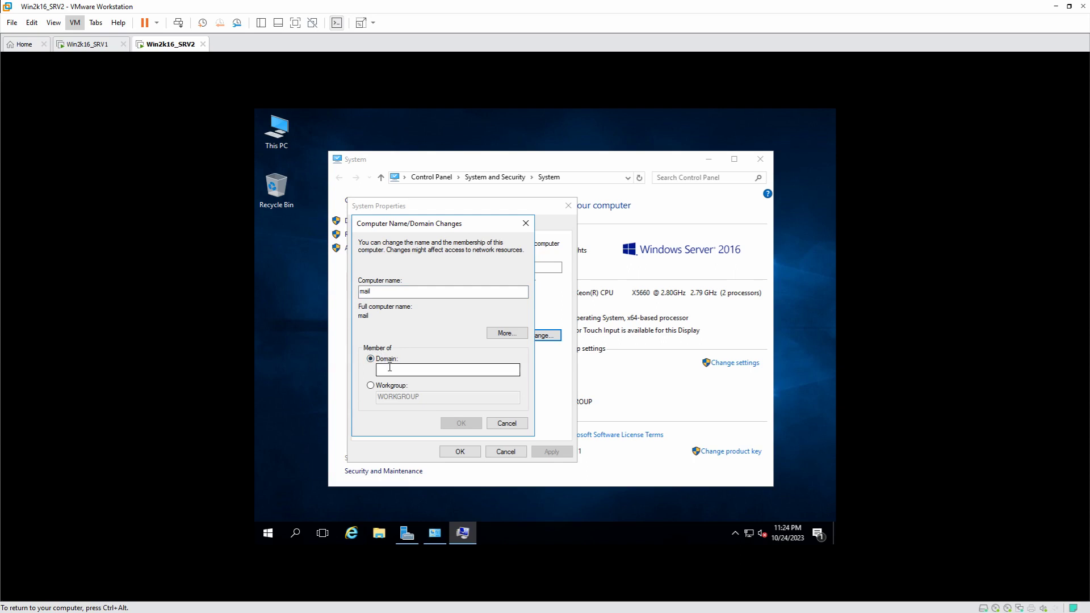
pyautogui.write('digitalmindsit.com')
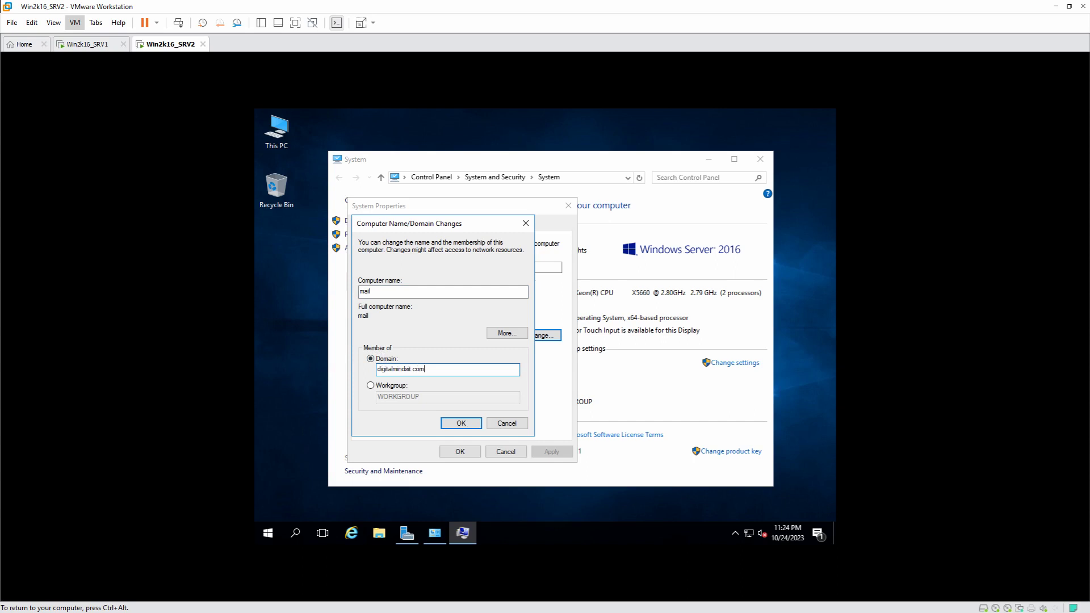
pyautogui.click(461, 424)
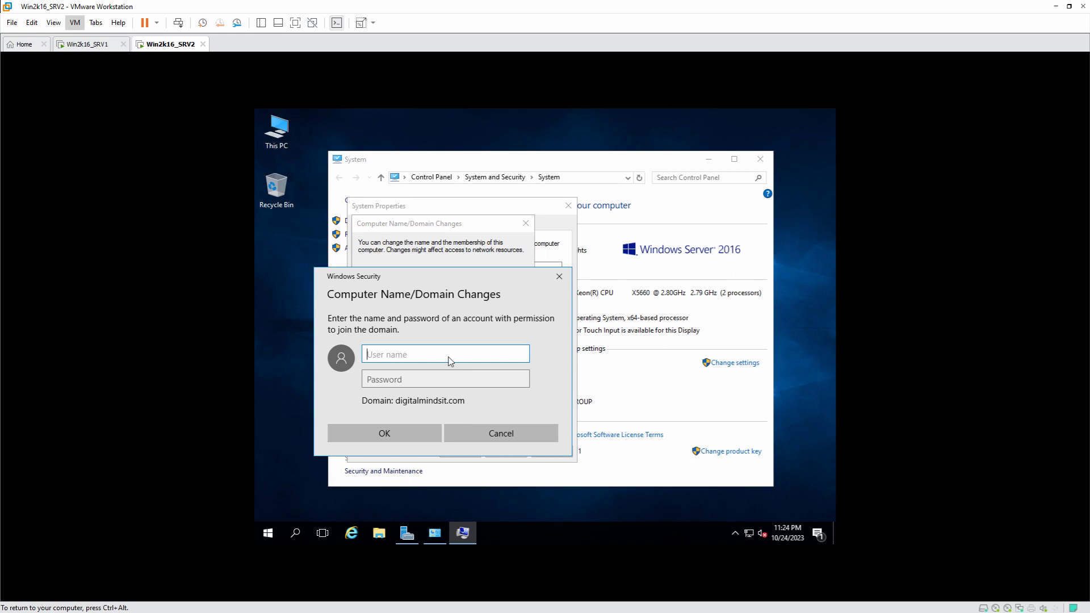
# Try to authorize the domain join with the user name administartor and the account password.
pyautogui.write('administartor')
pyautogui.press('Tab')
pyautogui.write('P')
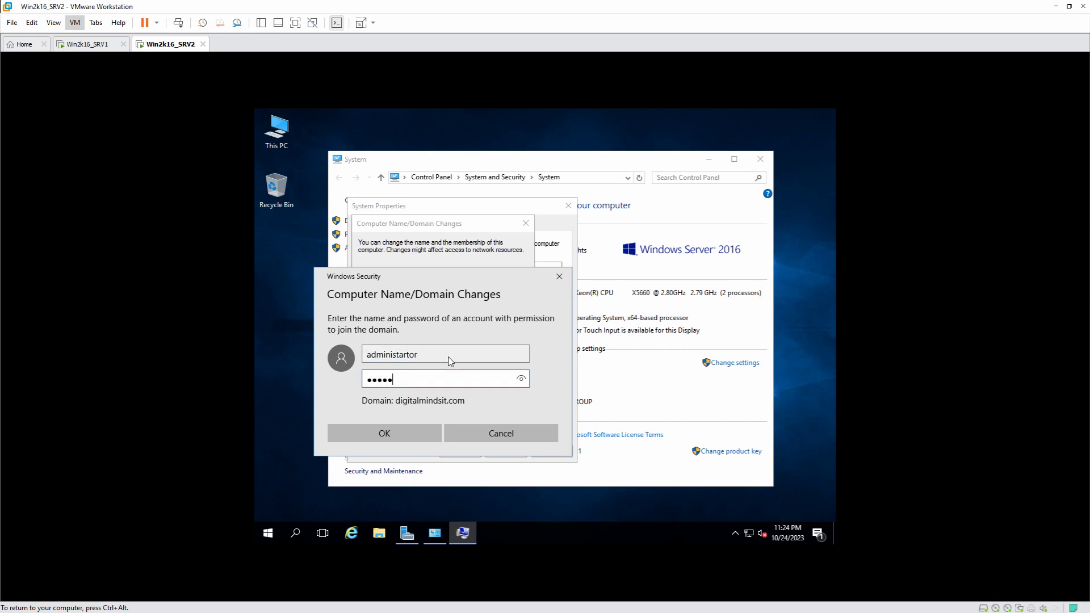
pyautogui.click(414, 430)
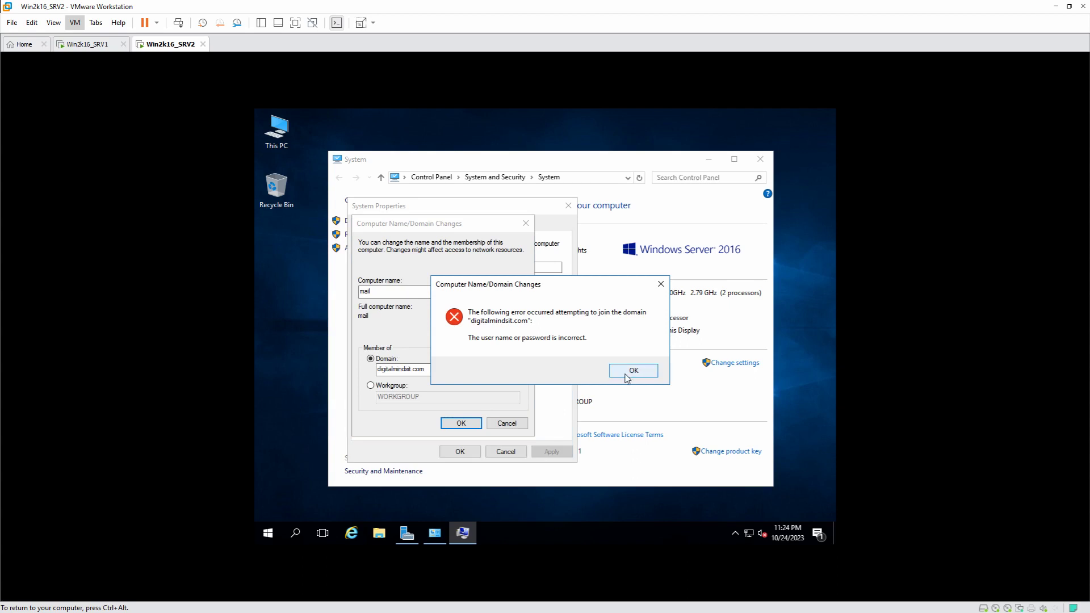
pyautogui.click(631, 371)
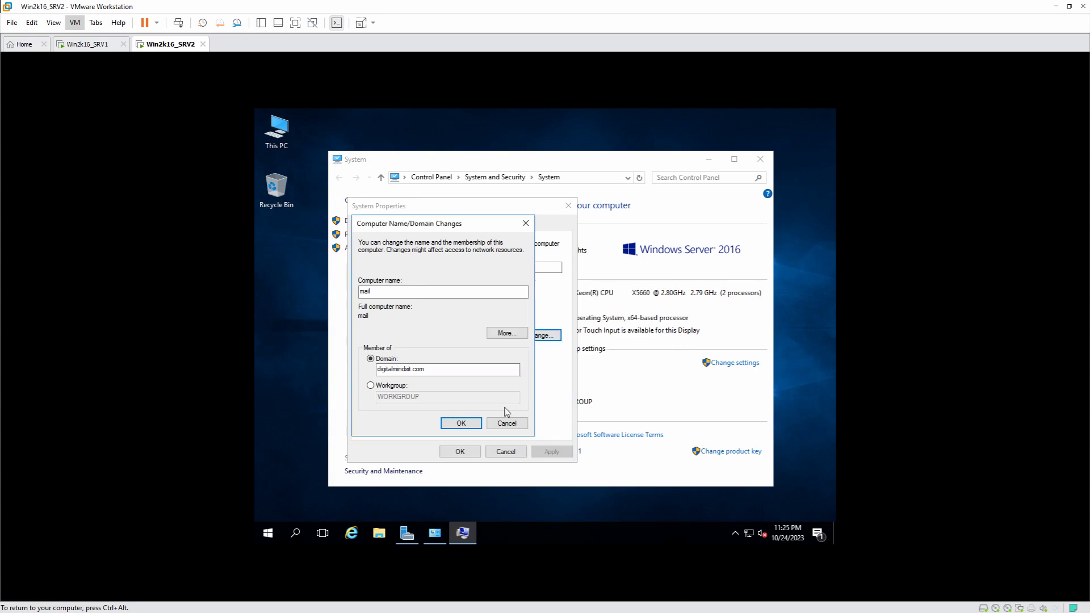
# Resubmit the domain join, authorize it as administrator with the account password, and acknowledge the welcome and restart notices.
pyautogui.click(459, 423)
pyautogui.write('ad')
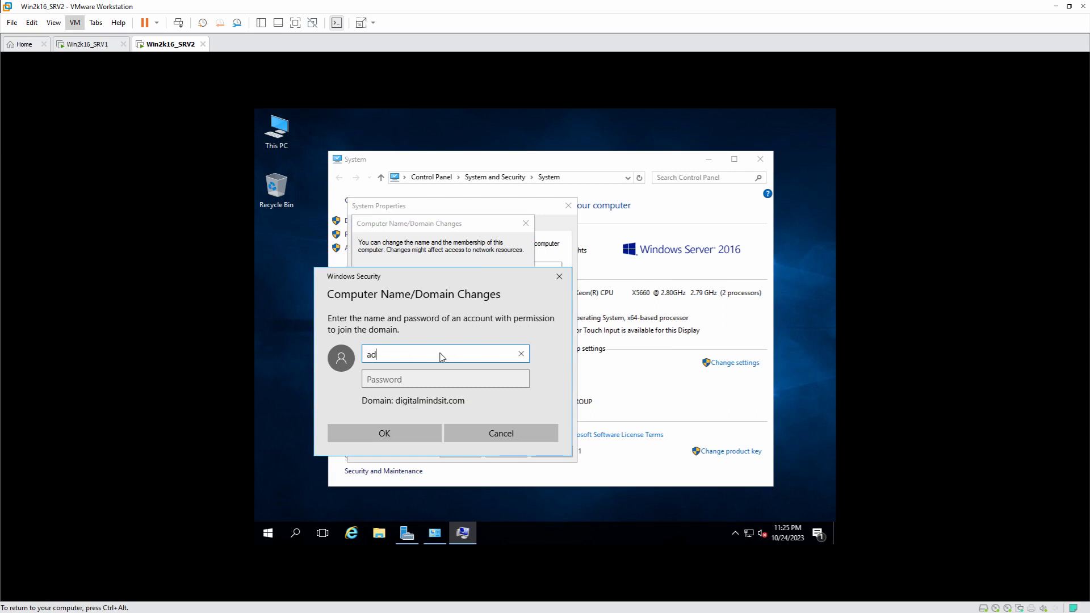
pyautogui.write('ministrator')
pyautogui.press('Tab')
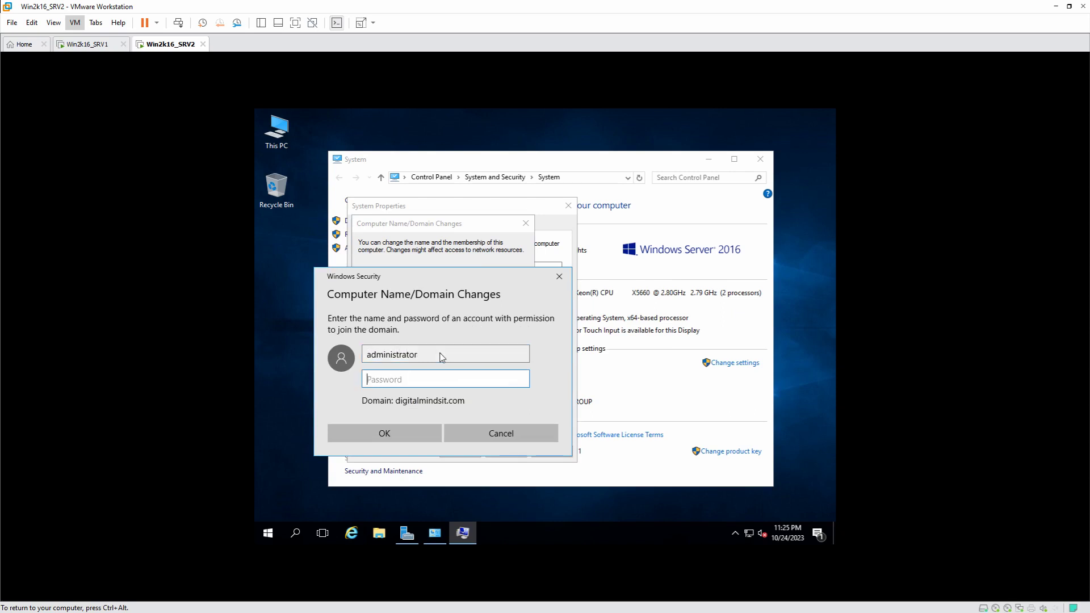
pyautogui.write('••••••••')
pyautogui.click(426, 427)
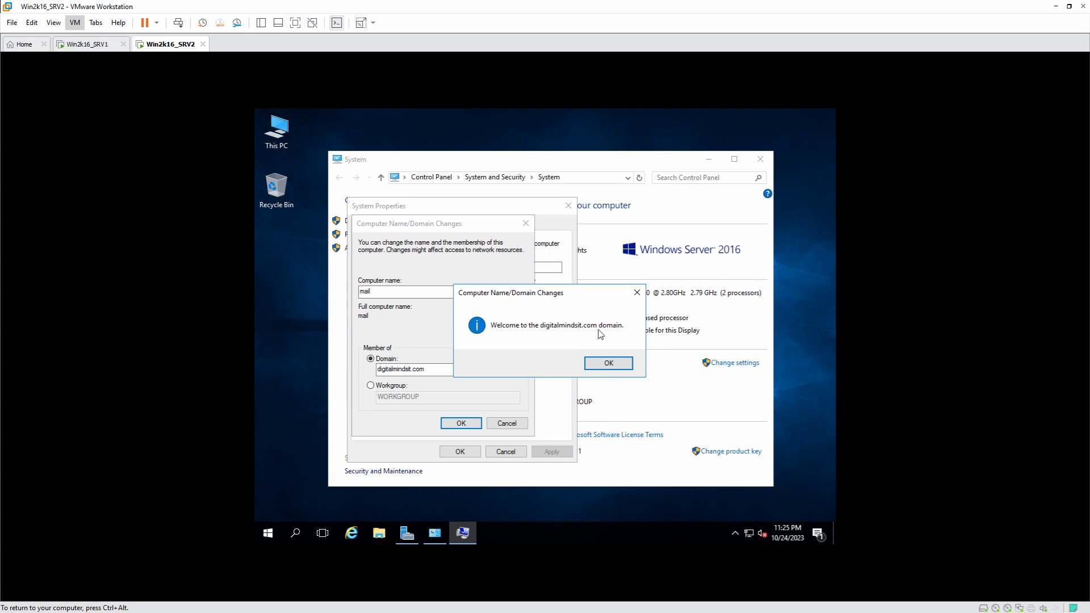
pyautogui.click(608, 363)
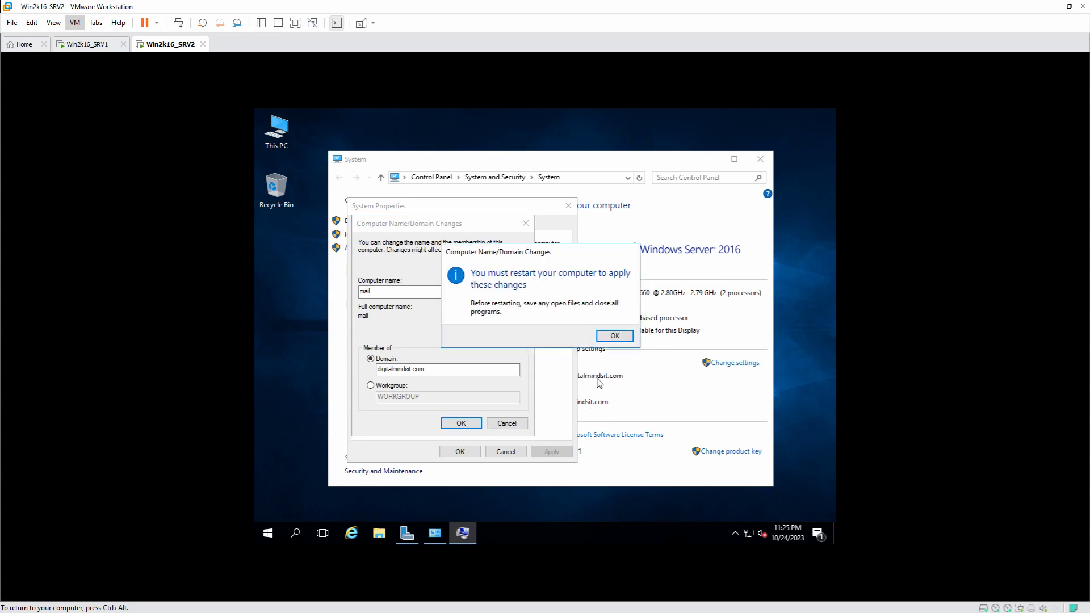
pyautogui.click(623, 336)
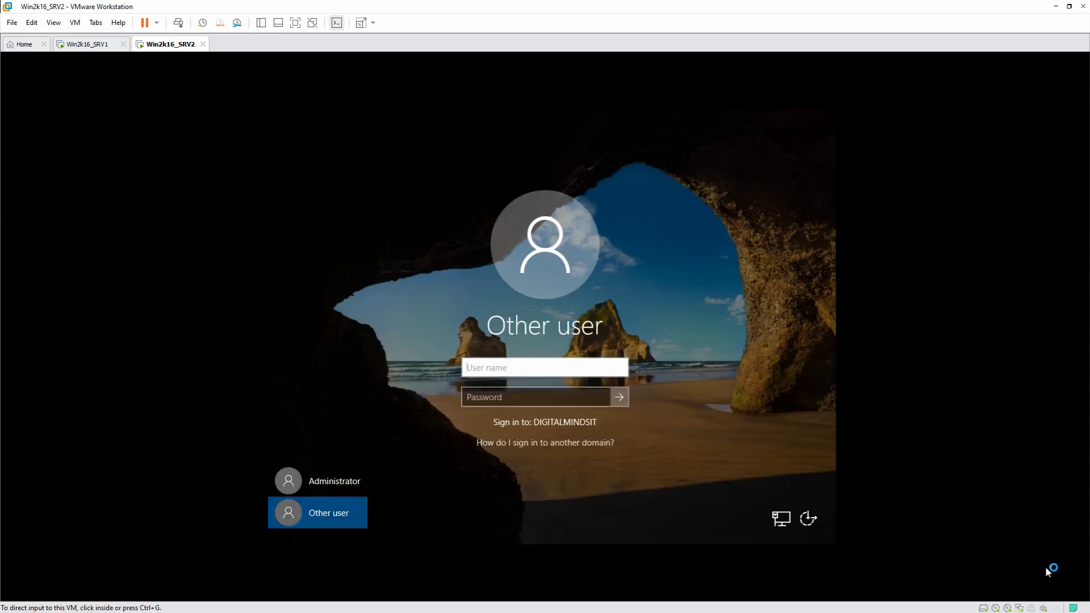
# Sign in to the digitalmindsit domain with the administrative domain user's account name and password.
pyautogui.click(511, 369)
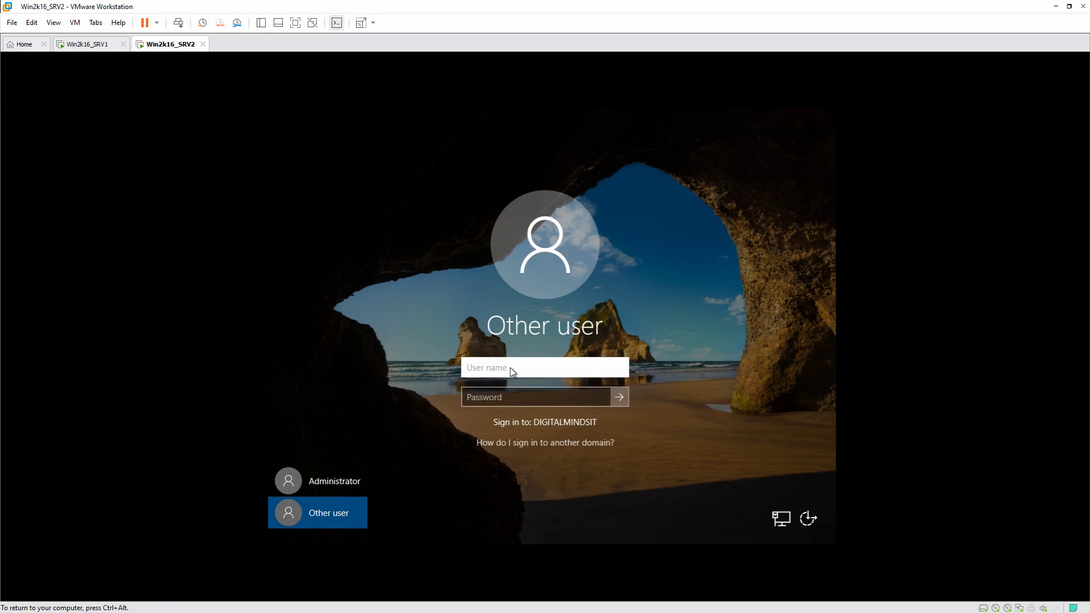
pyautogui.write('dsit\\moiz')
pyautogui.press('Tab')
pyautogui.write('•')
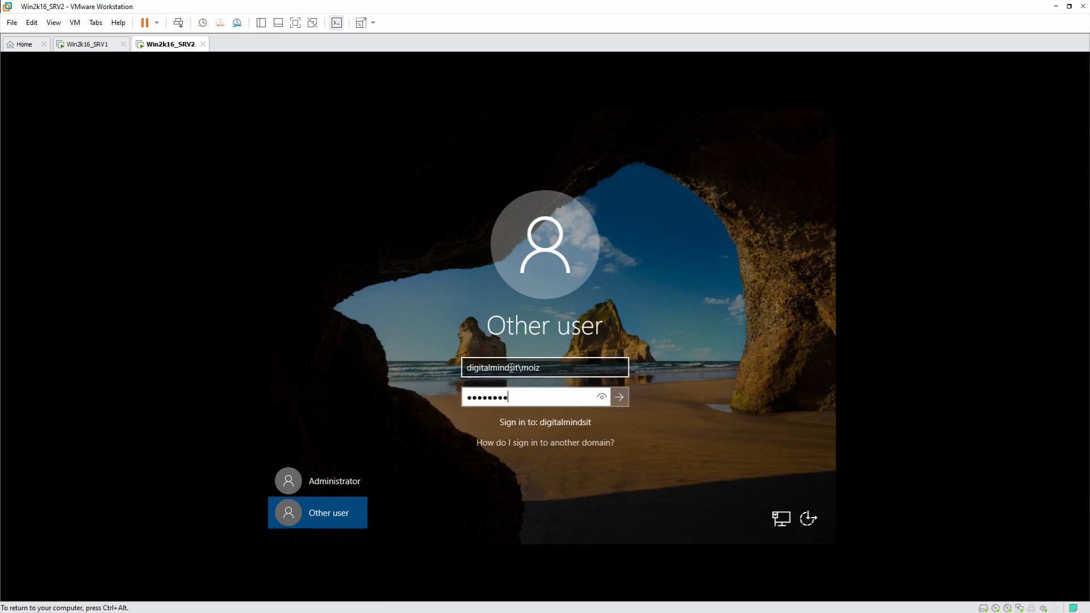
pyautogui.click(618, 397)
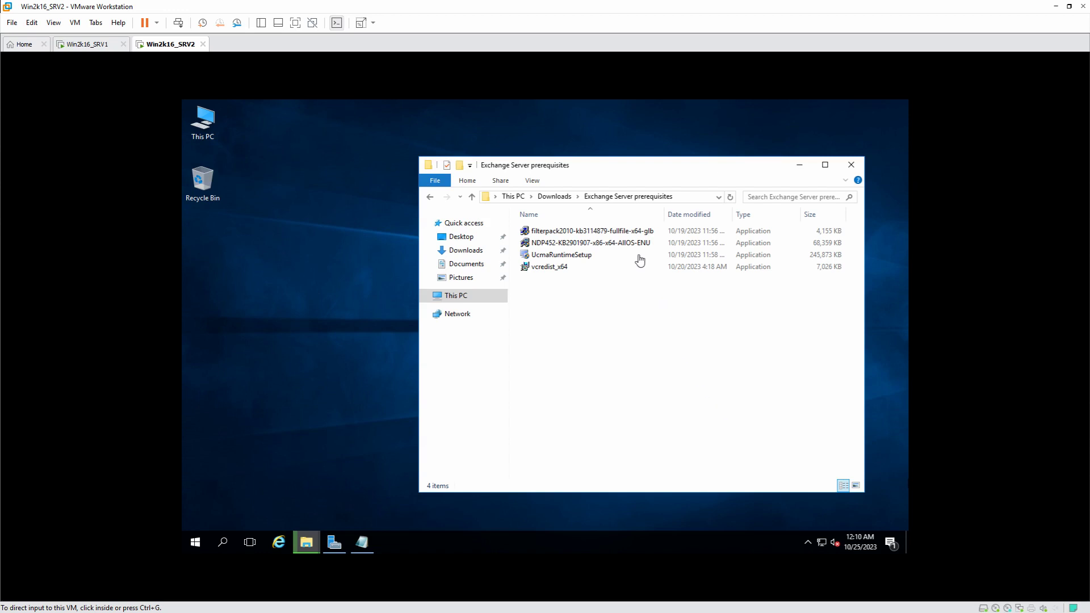
# Install the filterpack2010-kb3114879-fullfile-x64-glb update from the Exchange Server prerequisites folder, accepting its license terms.
pyautogui.click(623, 233)
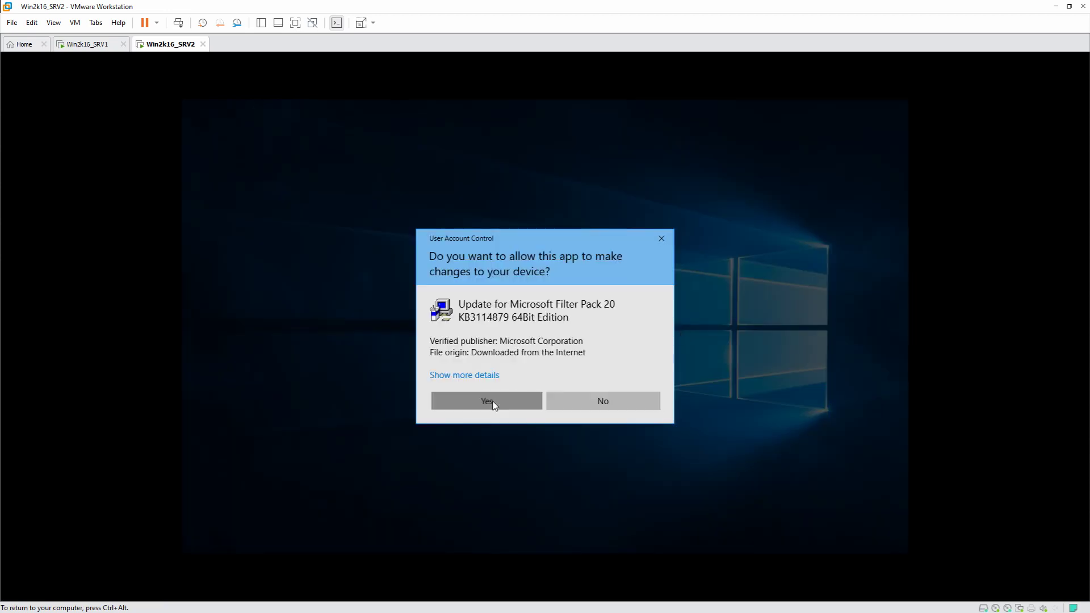
pyautogui.click(491, 402)
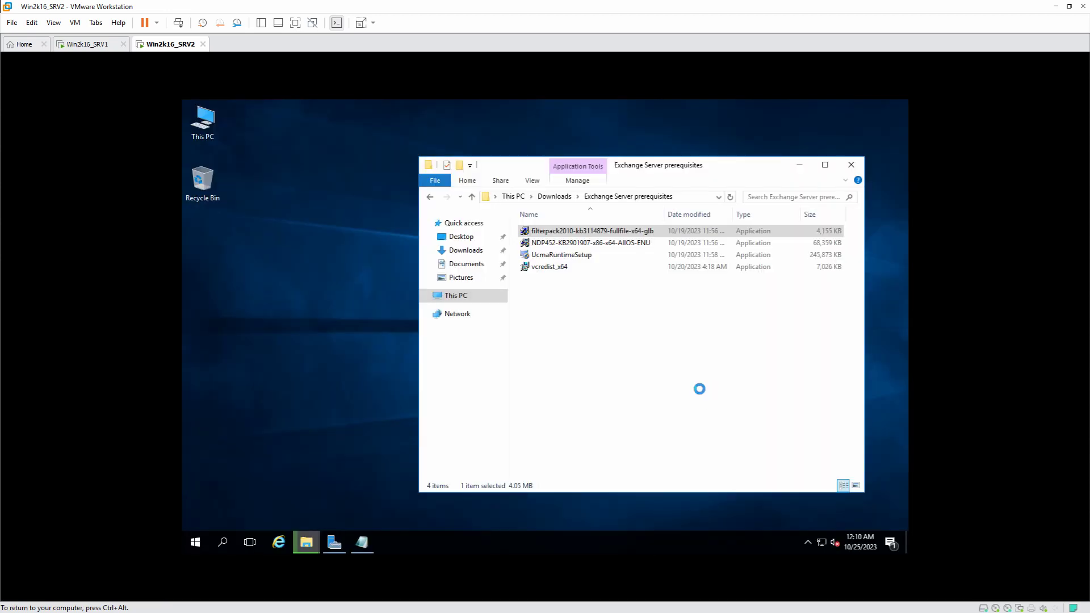
pyautogui.click(416, 434)
pyautogui.click(704, 432)
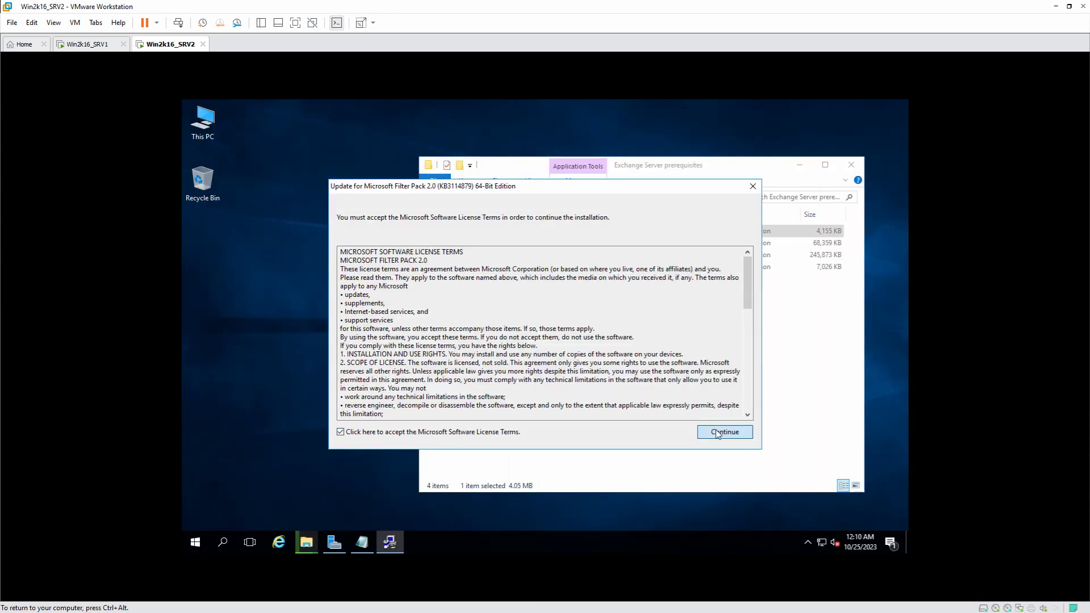
pyautogui.click(632, 356)
# Try to install .NET Framework 4.5.2 from NDP452-KB2901907-x86-x64-AllOS-ENU, and close its installer.
pyautogui.doubleClick(610, 243)
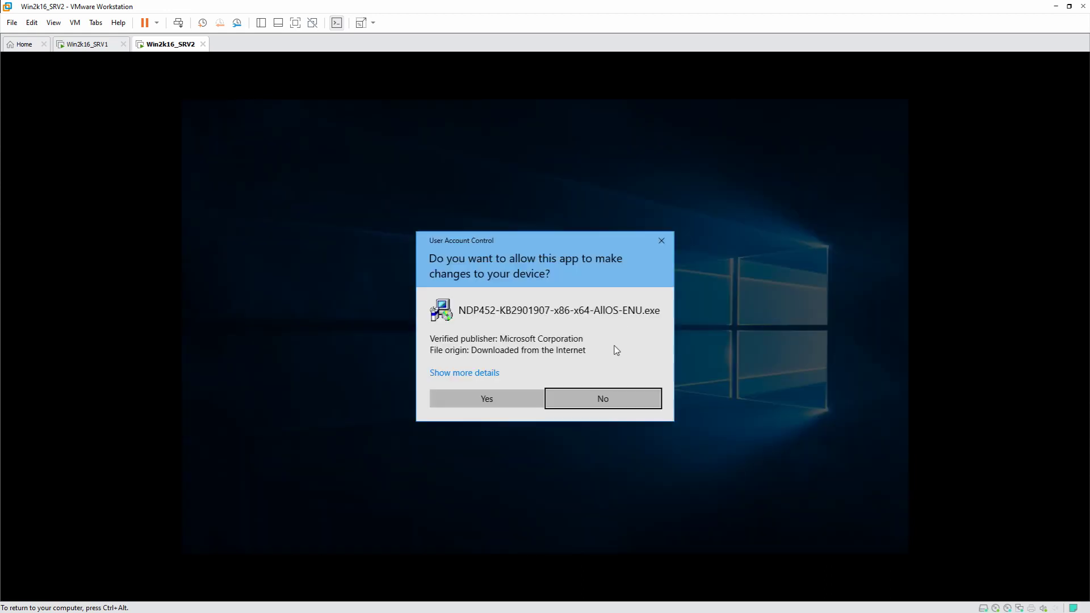
pyautogui.click(512, 404)
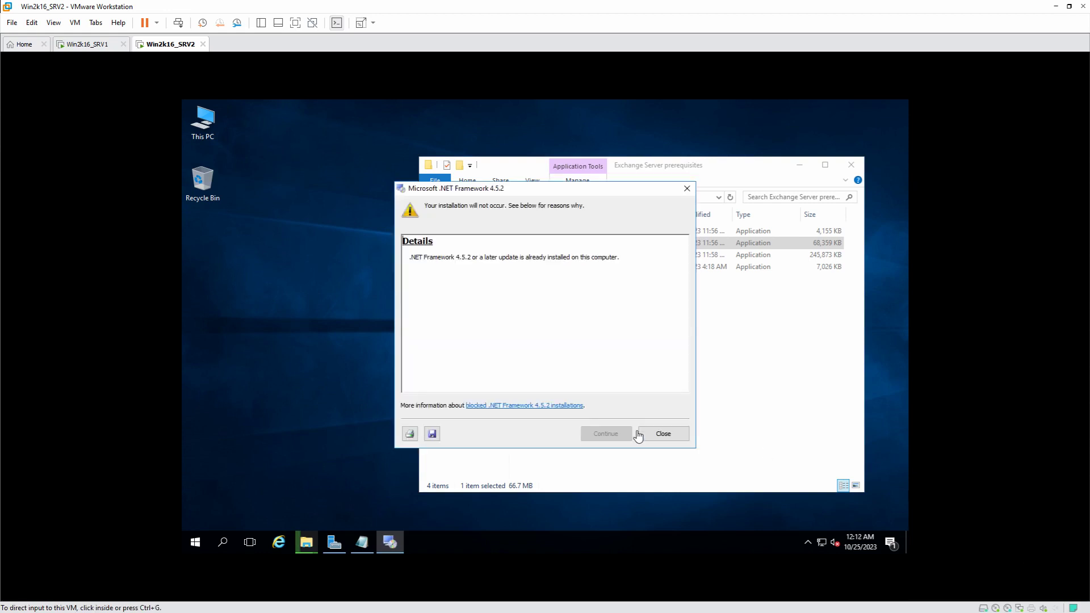
pyautogui.click(663, 434)
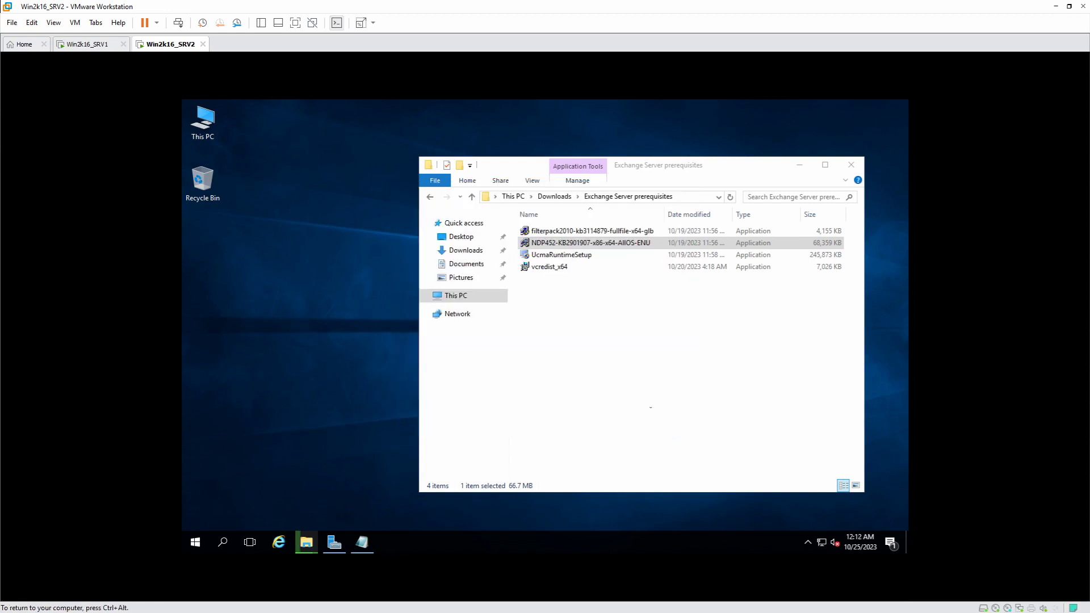
# Install the Microsoft Visual C++ 2013 Redistributable (x64) from vcredist_x64, agreeing to the license terms, and close the installer.
pyautogui.doubleClick(561, 268)
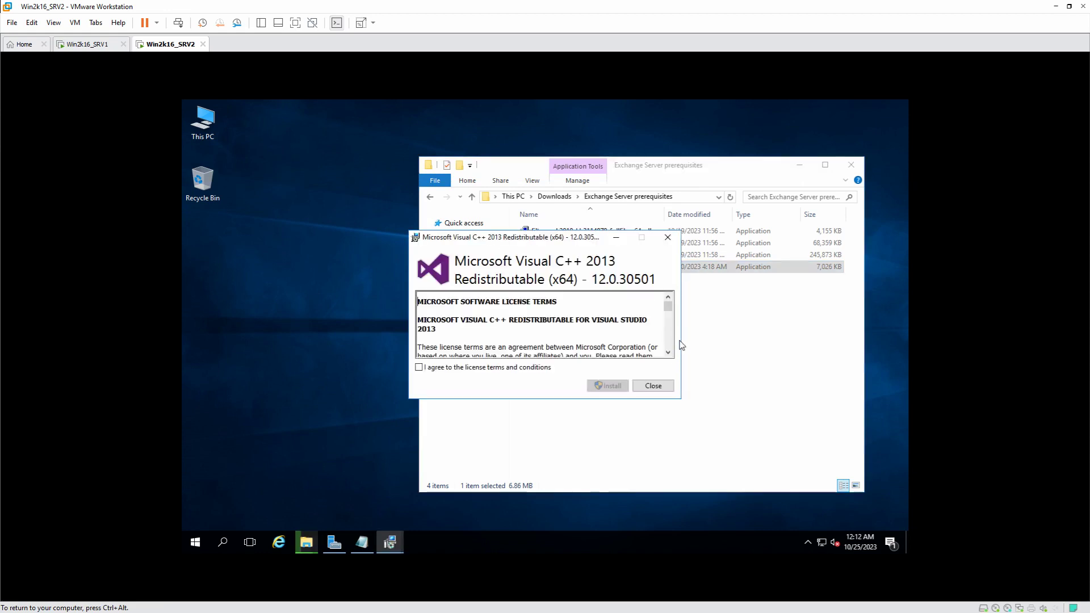
pyautogui.click(509, 367)
pyautogui.click(597, 386)
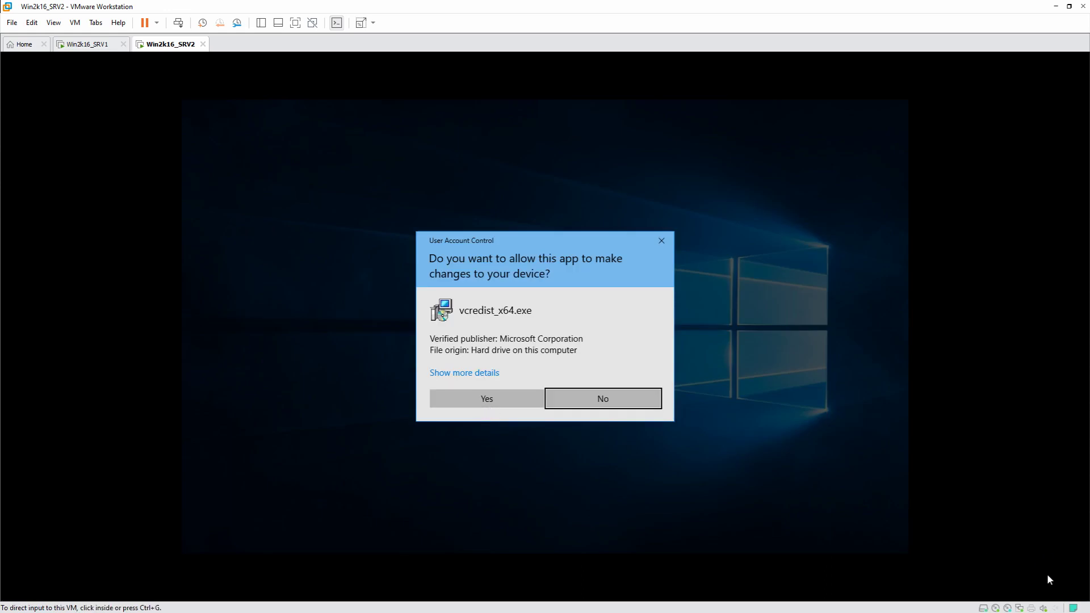
pyautogui.click(500, 400)
pyautogui.click(652, 386)
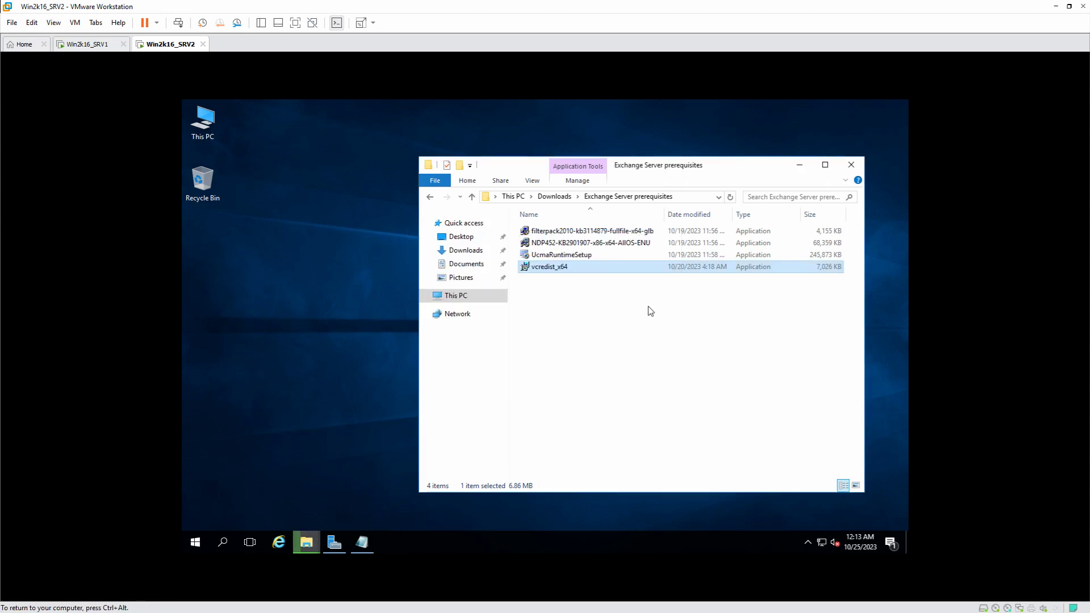
# Install the Unified Communications Managed API 4.0 Runtime from UcmaRuntimeSetup, accepting the license terms, and finish its setup.
pyautogui.doubleClick(588, 256)
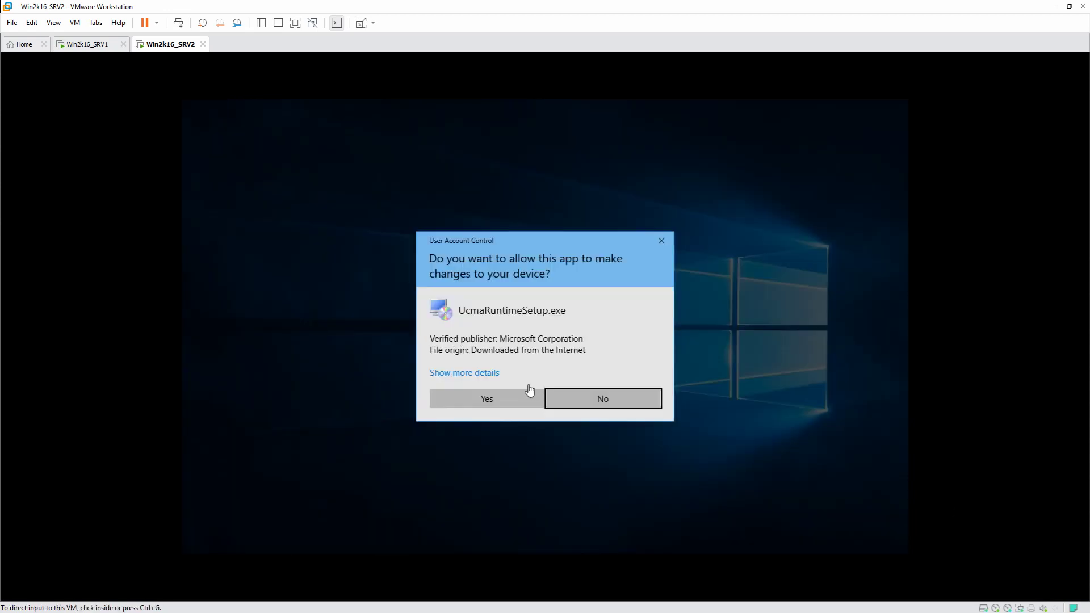
pyautogui.click(500, 404)
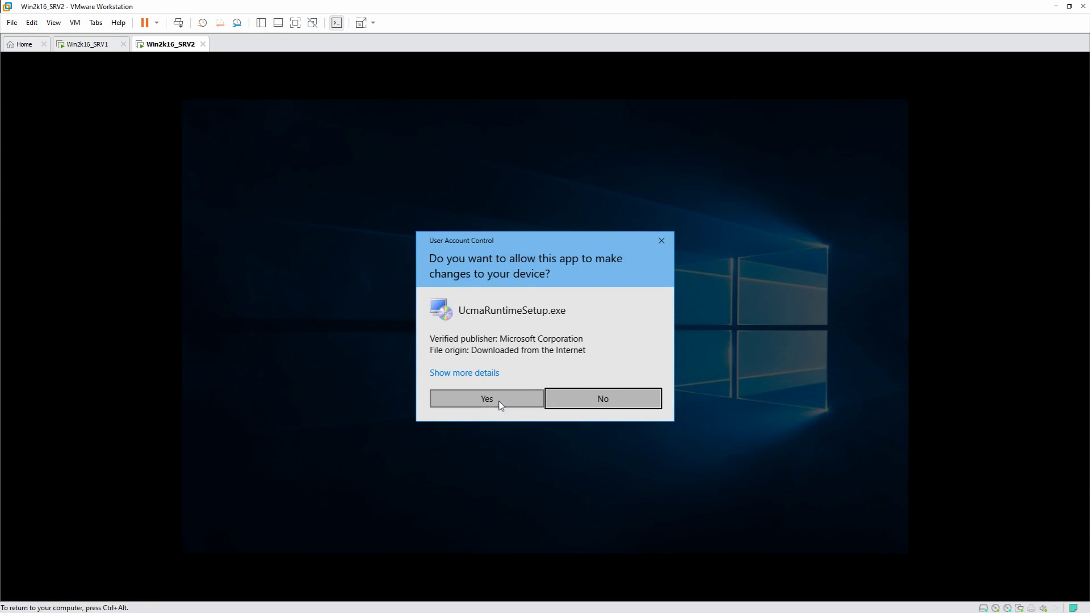
pyautogui.click(500, 405)
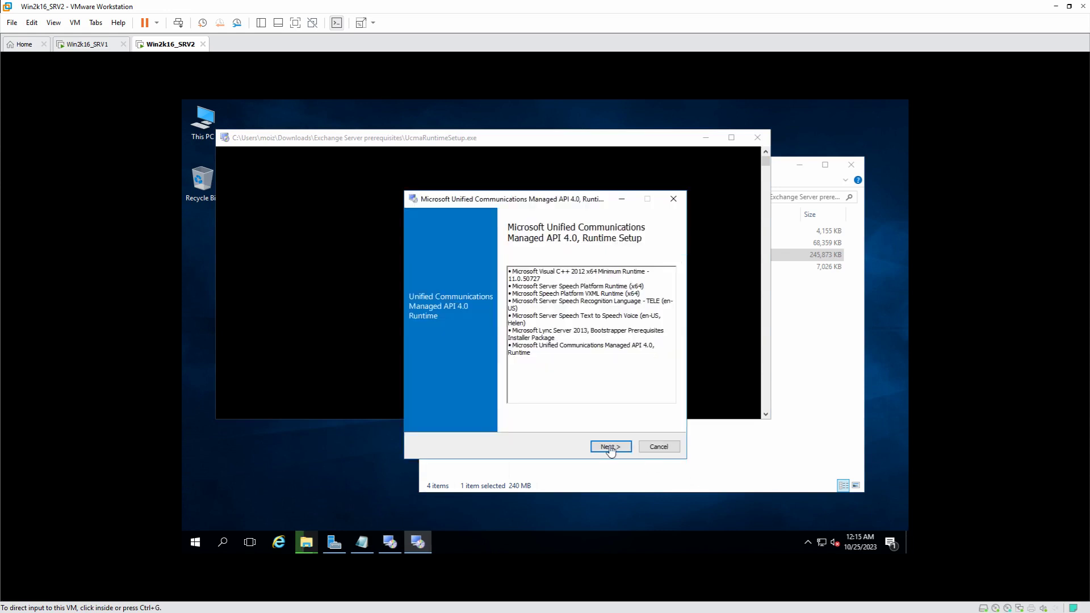
pyautogui.click(610, 448)
pyautogui.click(611, 449)
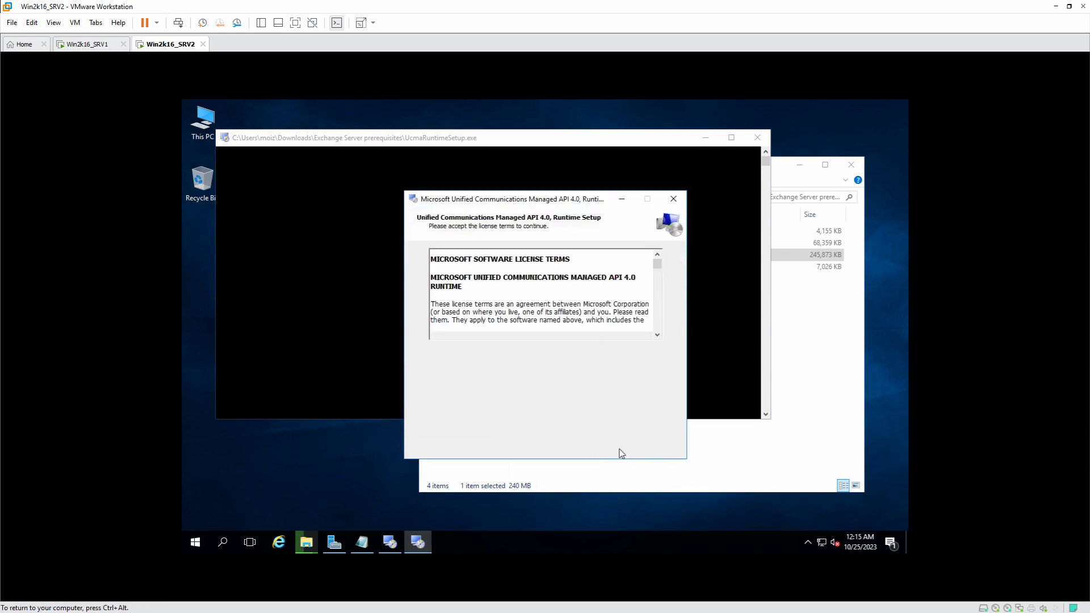
pyautogui.click(520, 355)
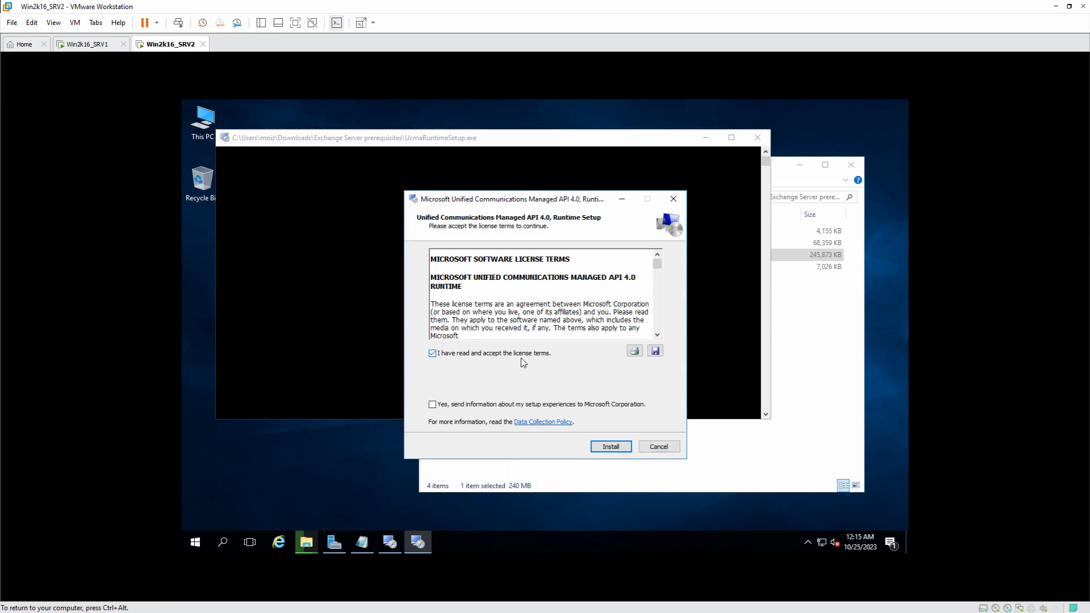
pyautogui.click(609, 447)
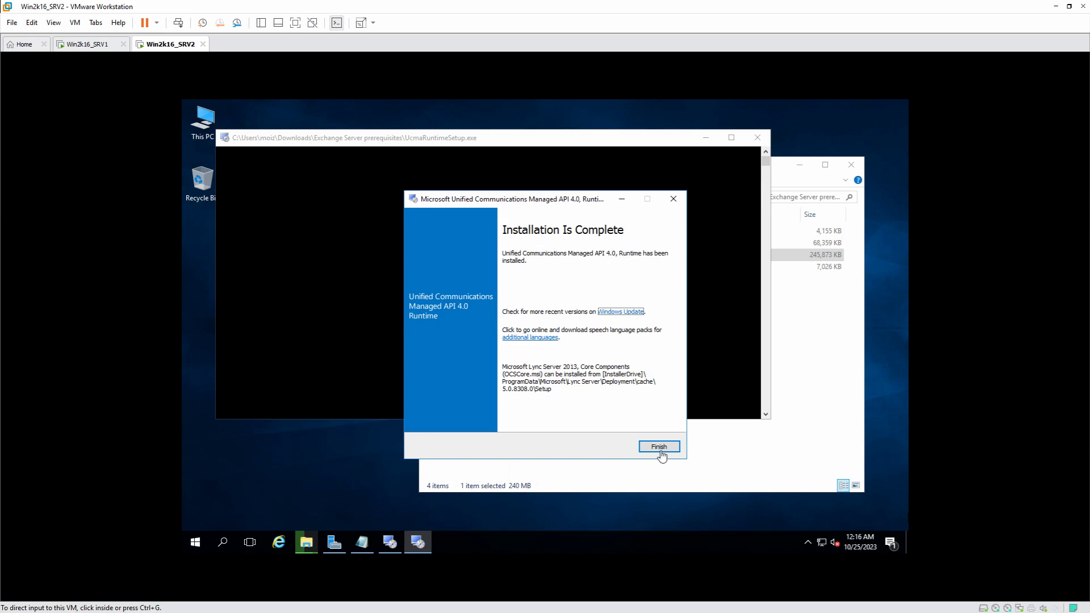
pyautogui.click(661, 450)
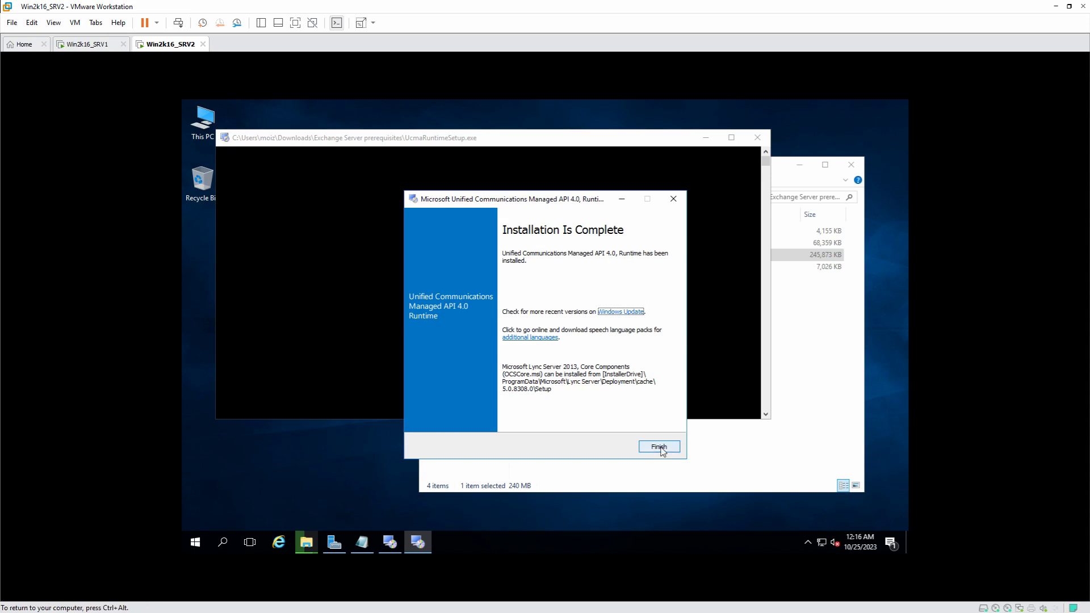
pyautogui.click(660, 450)
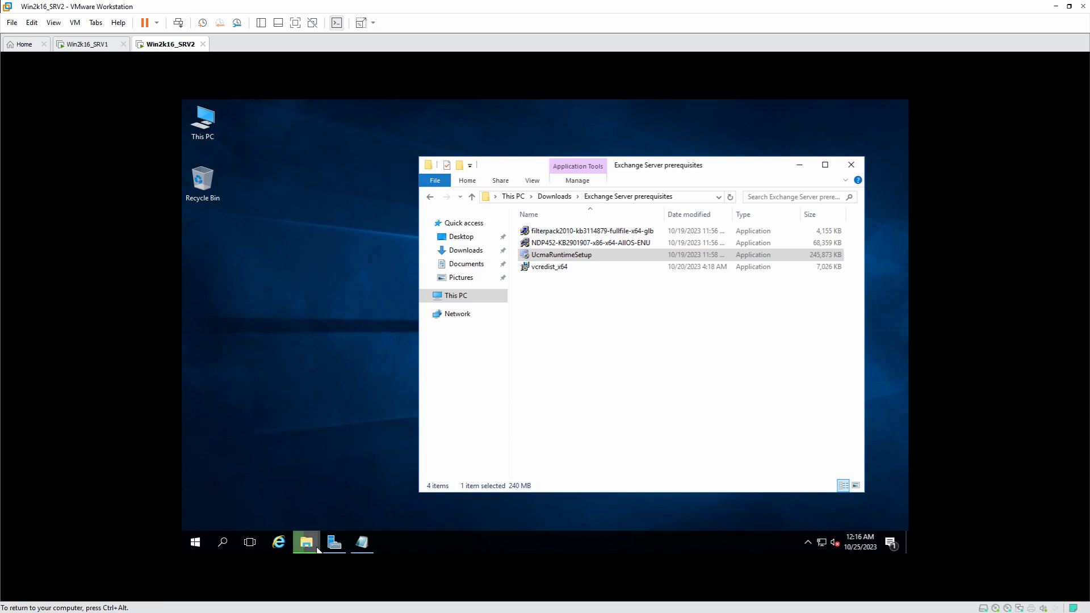
# Start adding roles and features in Server Manager with a role-based or feature-based installation, and proceed to feature selection without adding server roles.
pyautogui.click(336, 545)
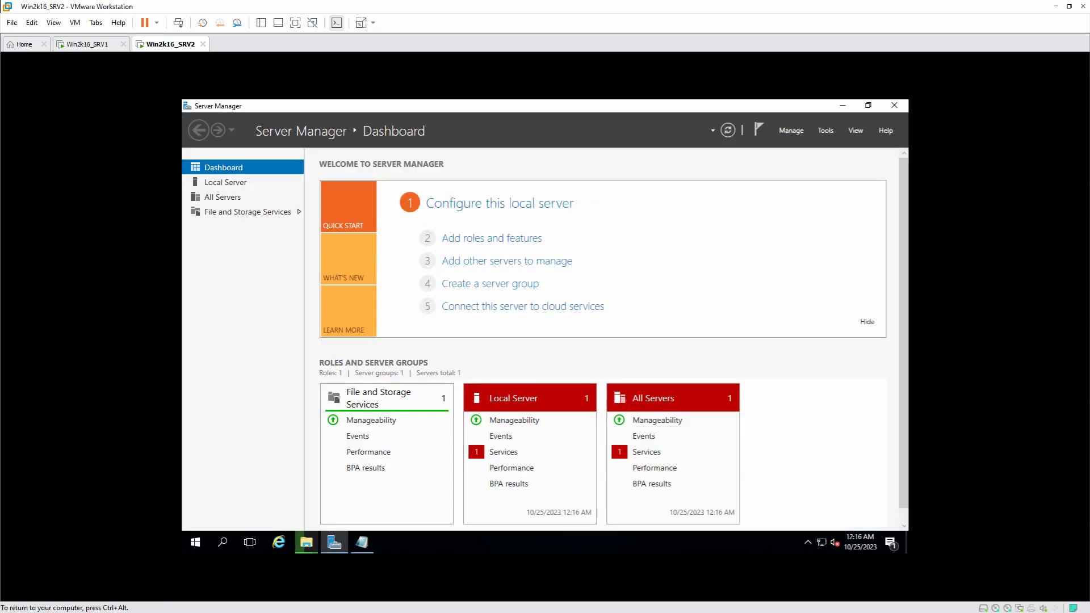
pyautogui.click(826, 131)
pyautogui.click(797, 135)
pyautogui.click(792, 131)
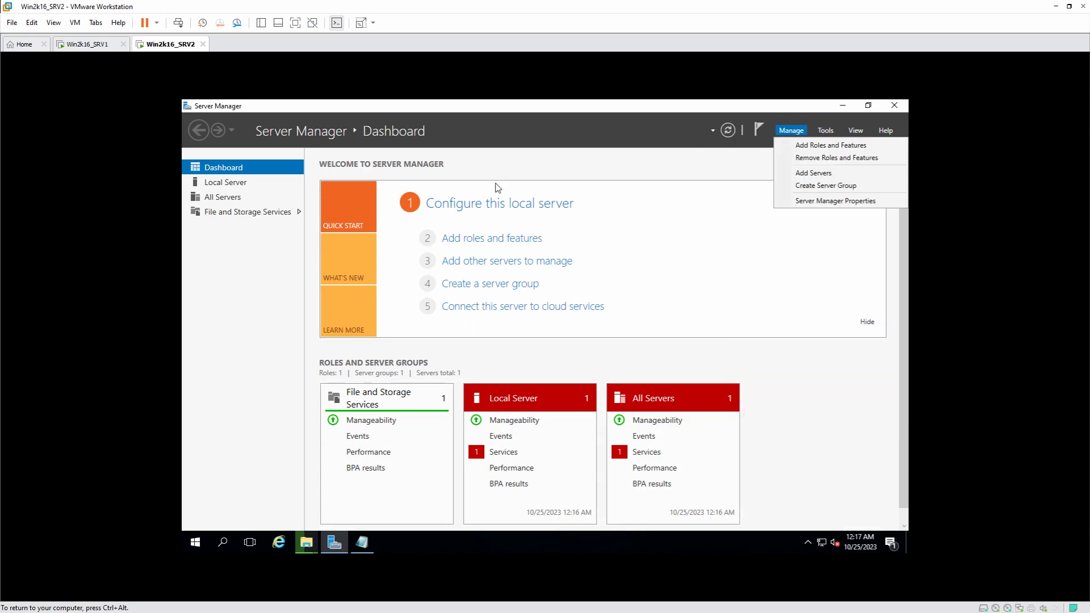
pyautogui.click(505, 242)
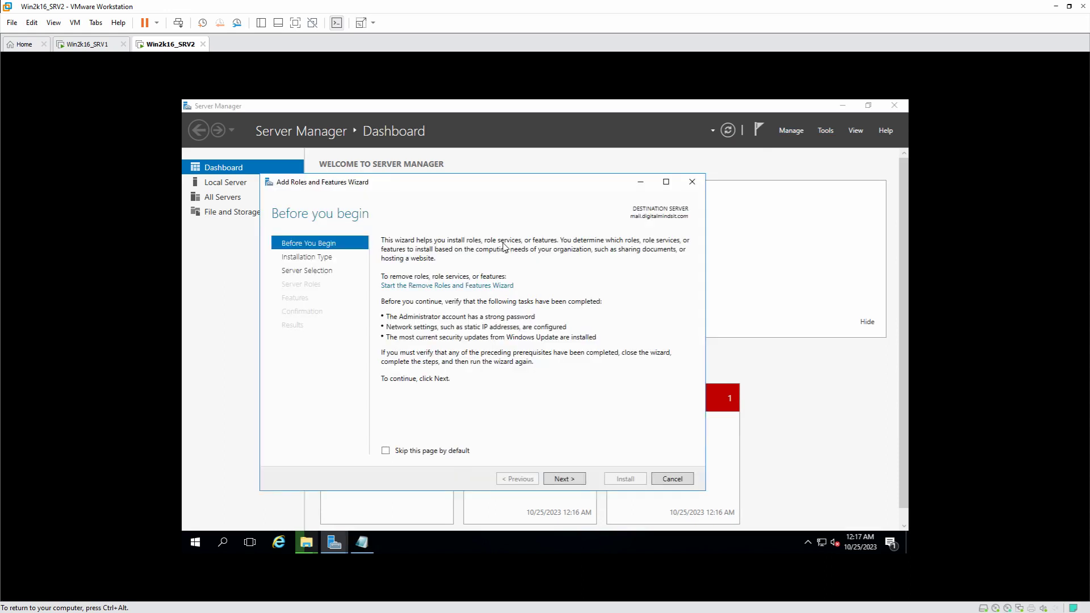
pyautogui.click(568, 479)
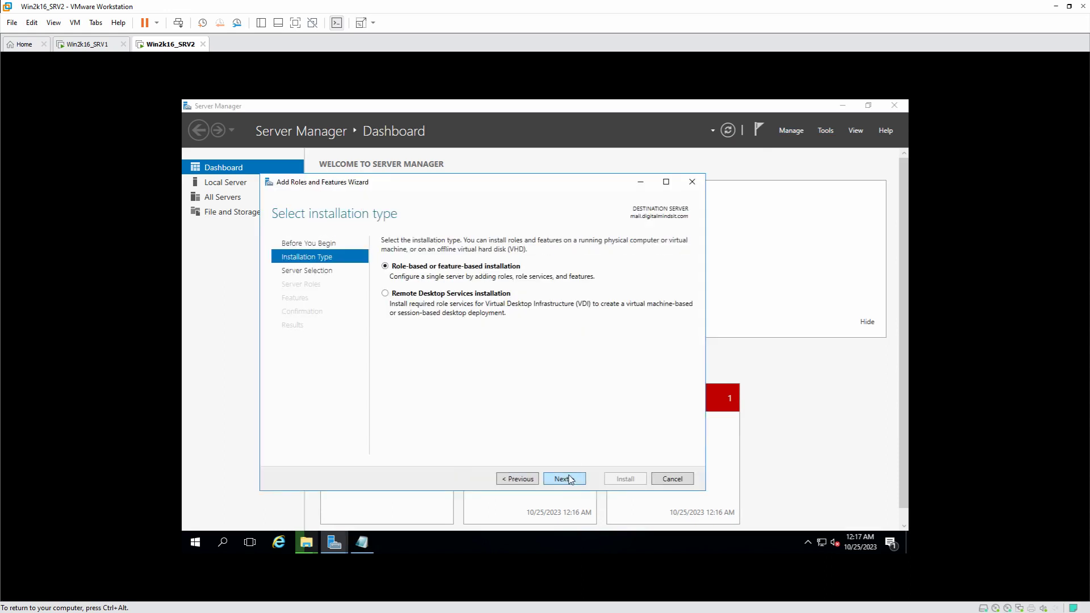
pyautogui.click(570, 485)
pyautogui.click(570, 484)
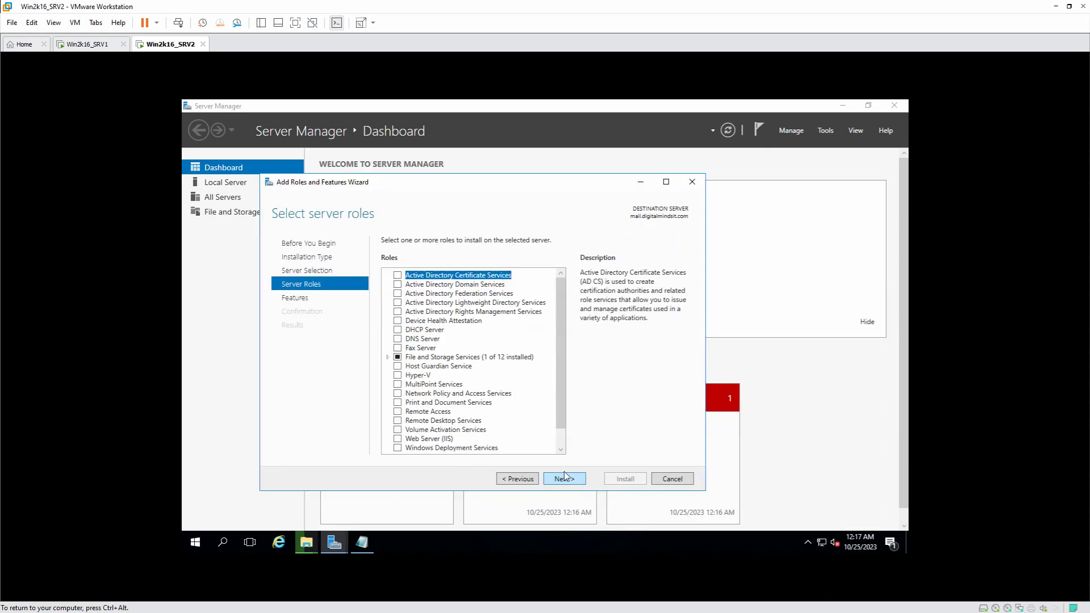
pyautogui.click(562, 478)
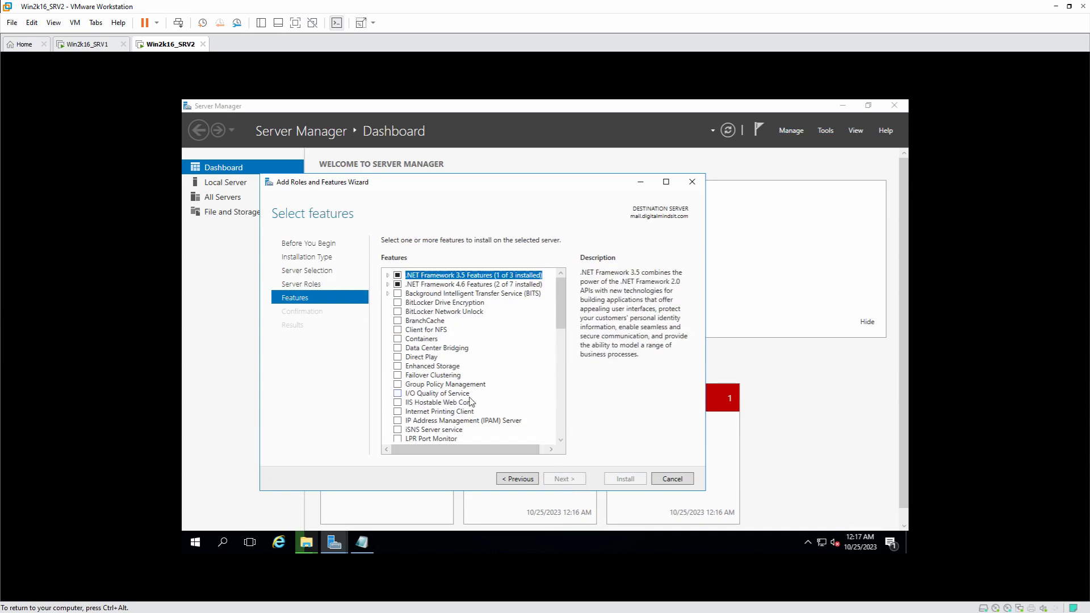
# Install the Media Foundation feature on the mail server and close the wizard.
pyautogui.scroll(-2, 444, 385)
pyautogui.scroll(-1, 411, 417)
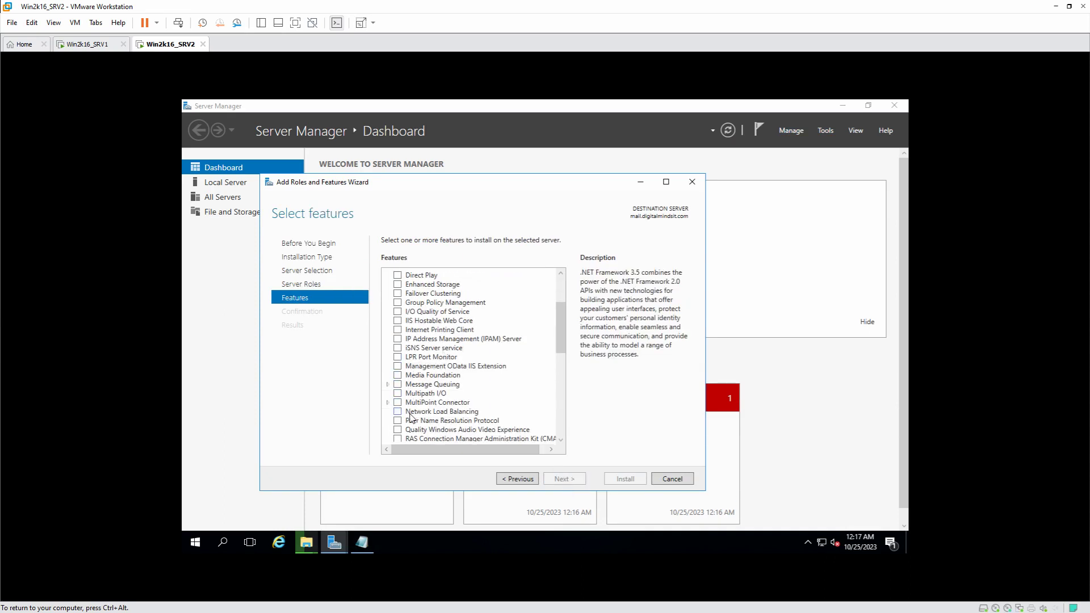
pyautogui.click(398, 376)
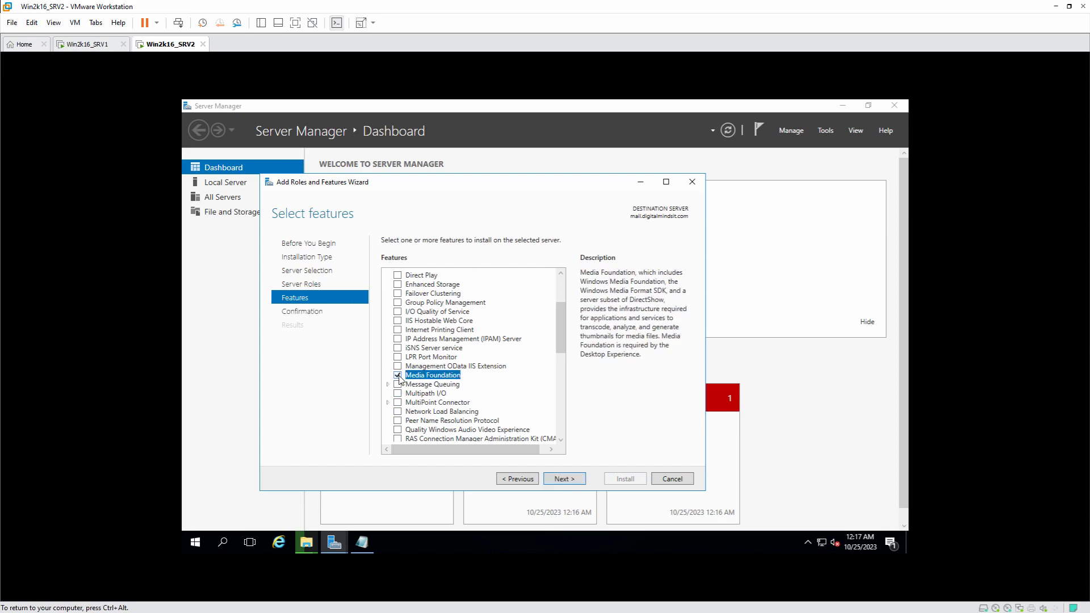
pyautogui.click(573, 479)
pyautogui.click(636, 481)
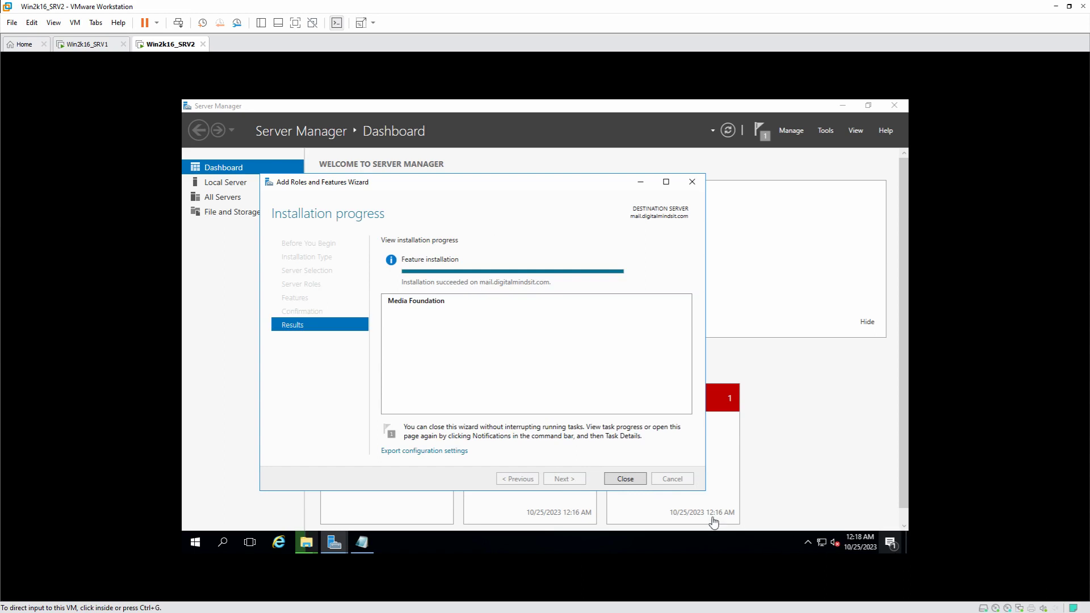
pyautogui.click(635, 481)
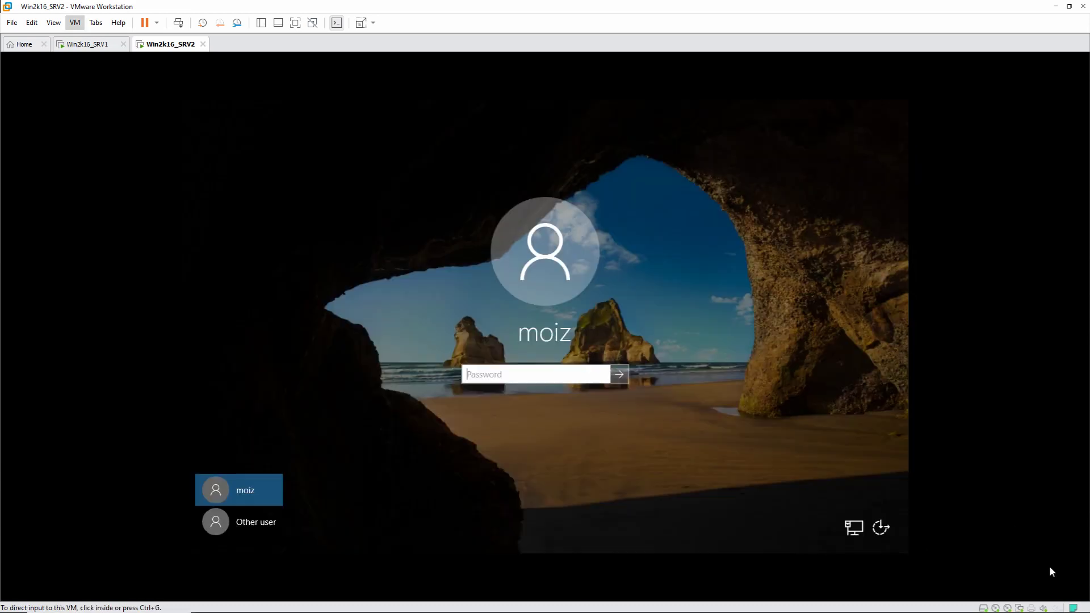
# Sign in to the mail server again with the domain user's account password.
pyautogui.click(564, 373)
pyautogui.write('P')
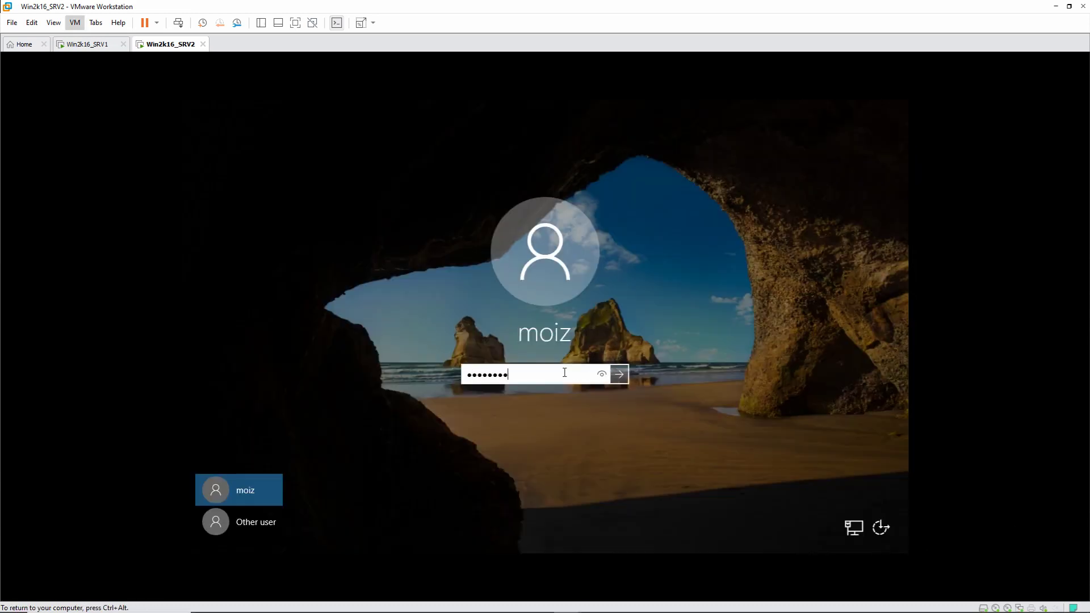
pyautogui.press('Return')
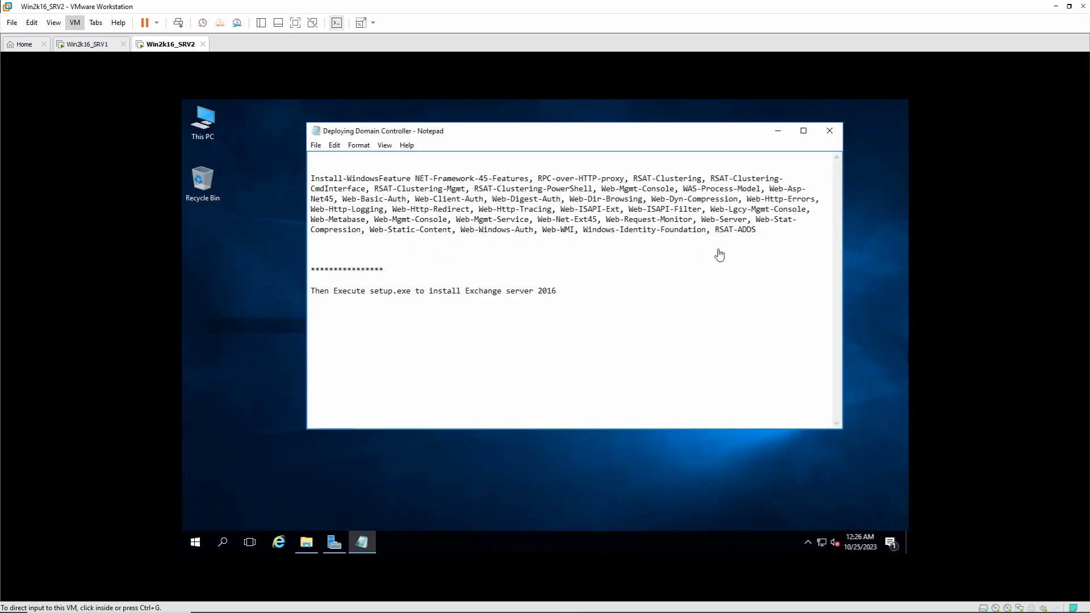
# Copy the whole Install-WindowsFeature command from the Deploying Domain Controller notes.
pyautogui.moveTo(757, 230); pyautogui.dragTo(310, 178)
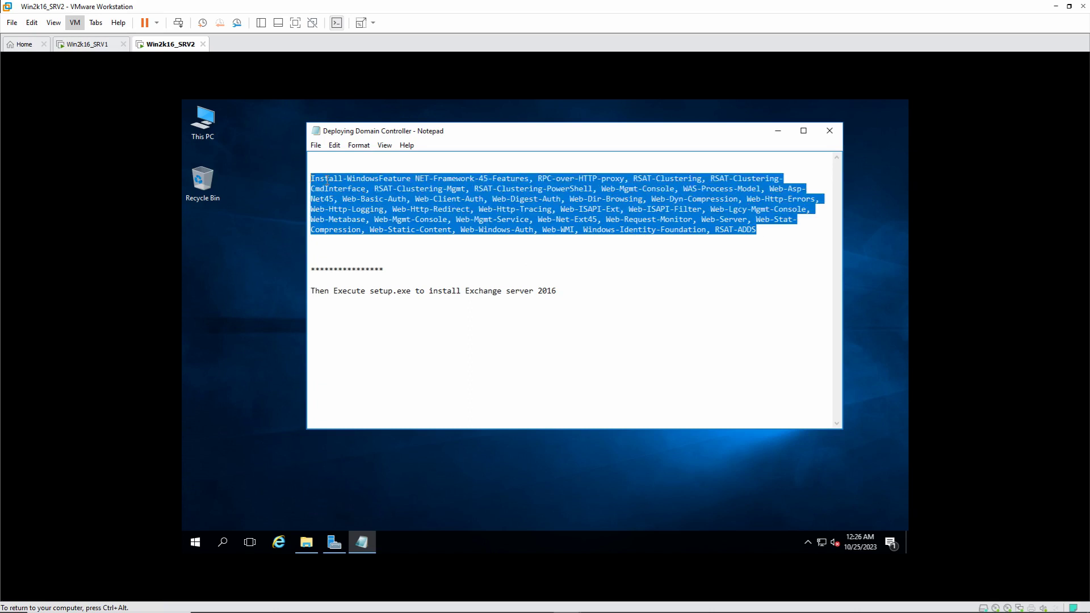
pyautogui.rightClick(326, 180)
pyautogui.click(361, 216)
# Open Windows PowerShell as administrator and run the copied Install-WindowsFeature command, from NET-Framework-45-Features through RSAT-ADDS.
pyautogui.click(222, 542)
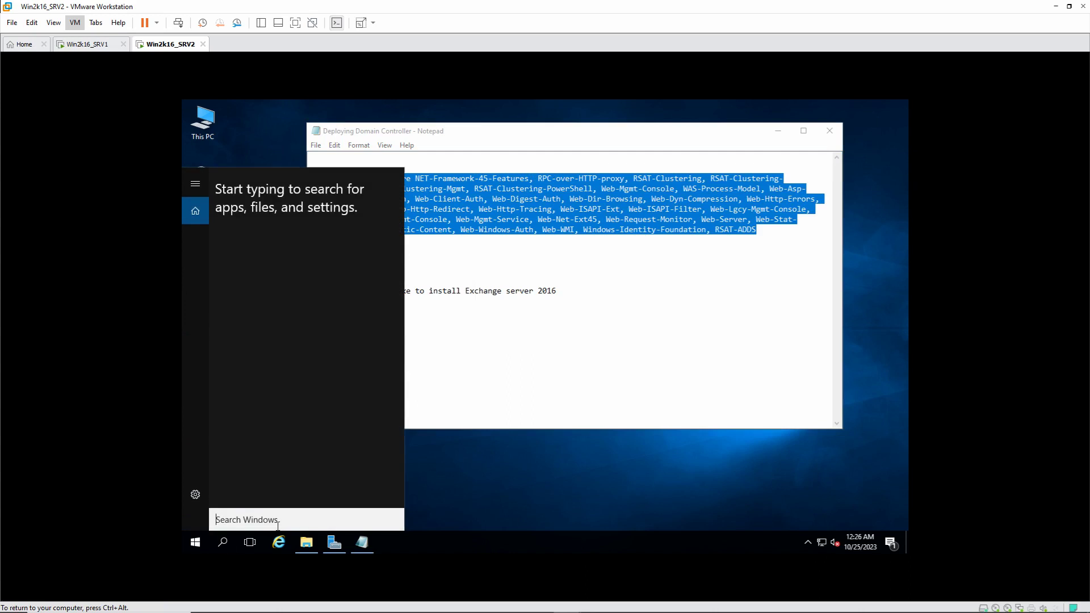
pyautogui.write('power')
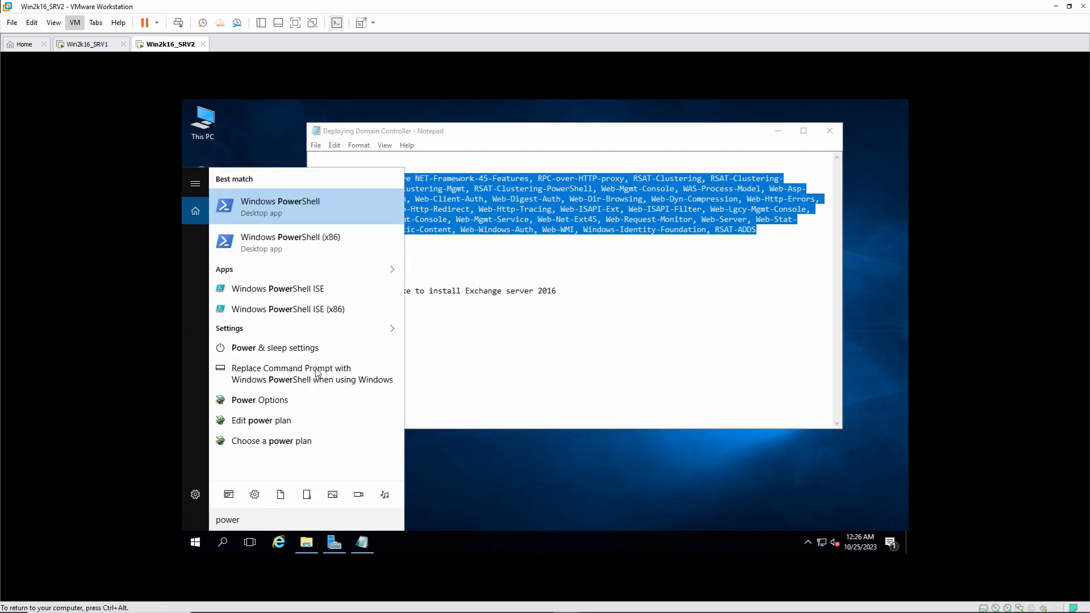
pyautogui.rightClick(290, 214)
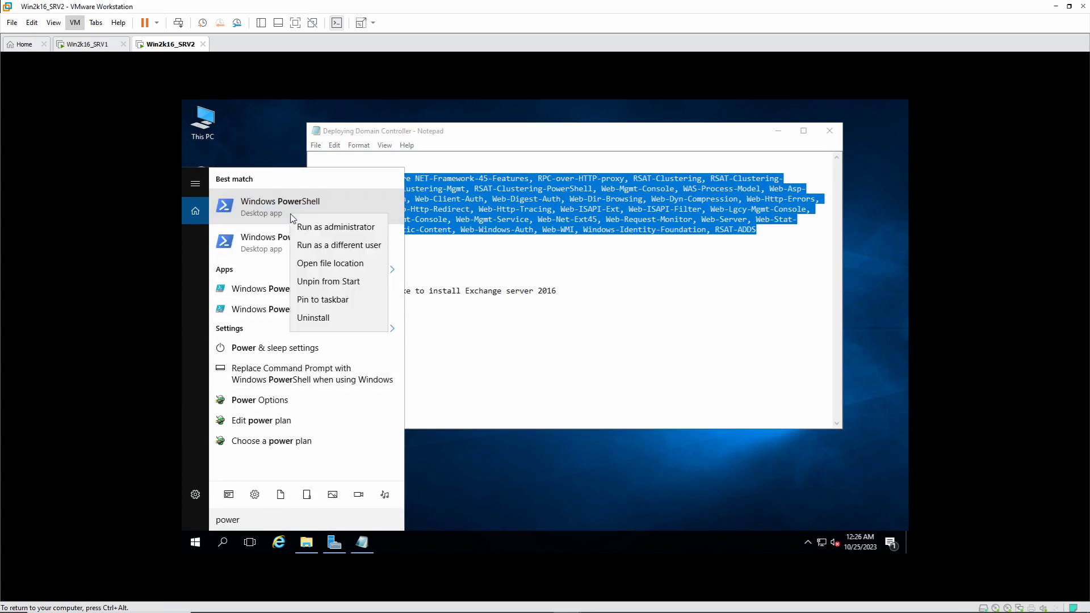
pyautogui.click(334, 229)
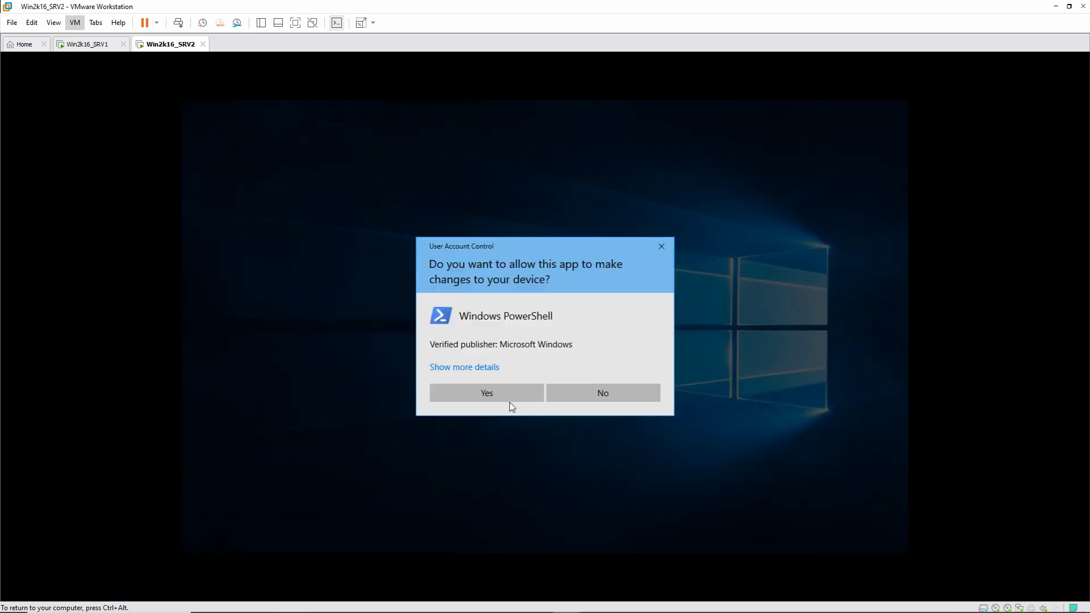
pyautogui.click(509, 397)
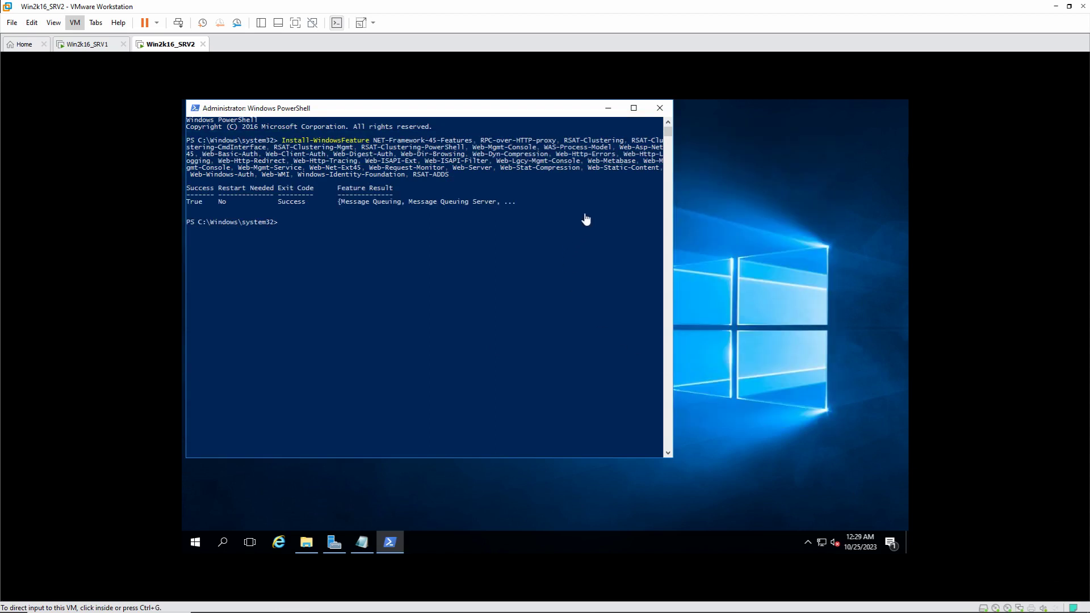
# Minimize PowerShell and launch Setup from the Exchange2016 folder in Downloads, allowing it to make changes to the device.
pyautogui.click(608, 108)
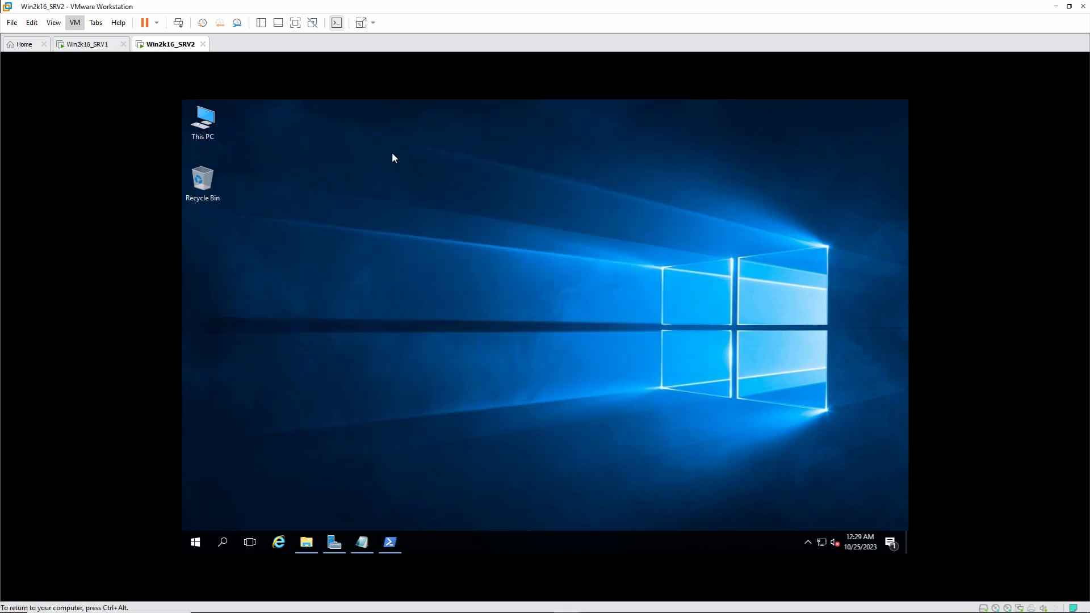
pyautogui.doubleClick(204, 125)
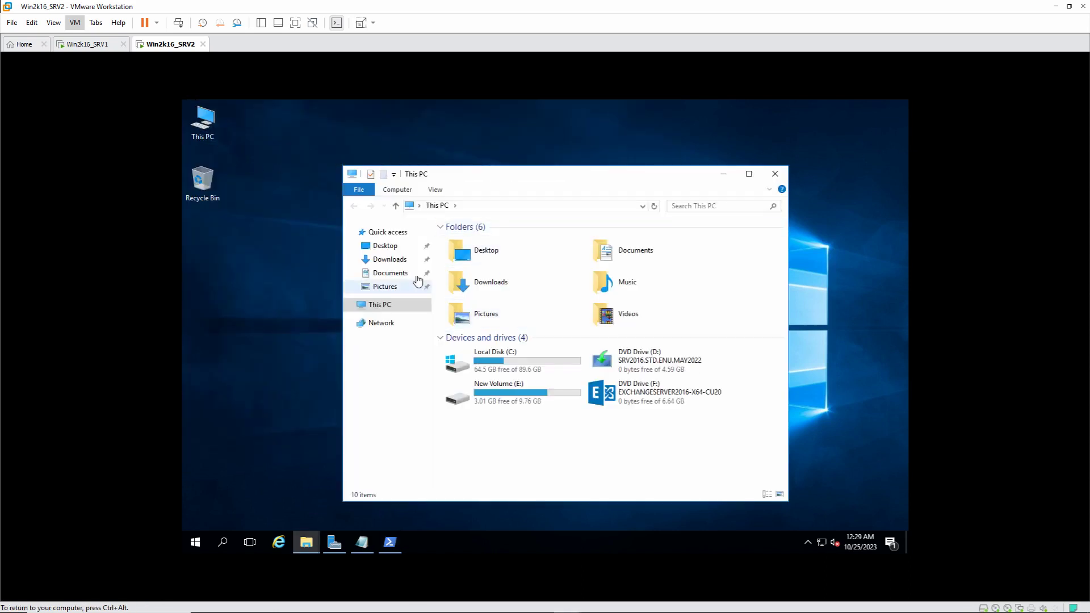
pyautogui.click(390, 259)
pyautogui.click(501, 256)
pyautogui.scroll(-20, 615, 380)
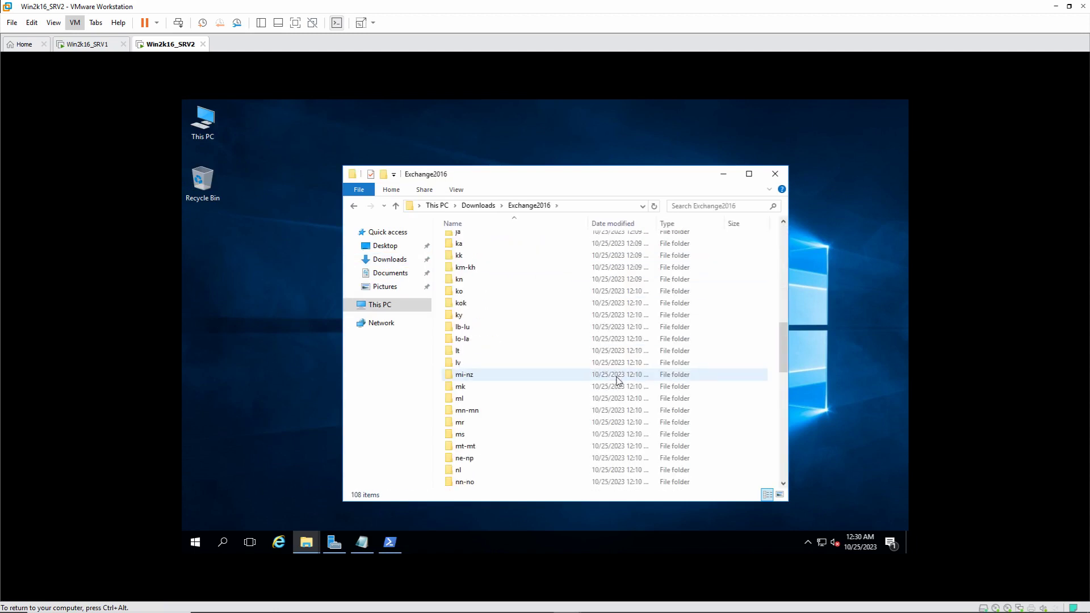
pyautogui.scroll(-4, 618, 384)
pyautogui.doubleClick(461, 483)
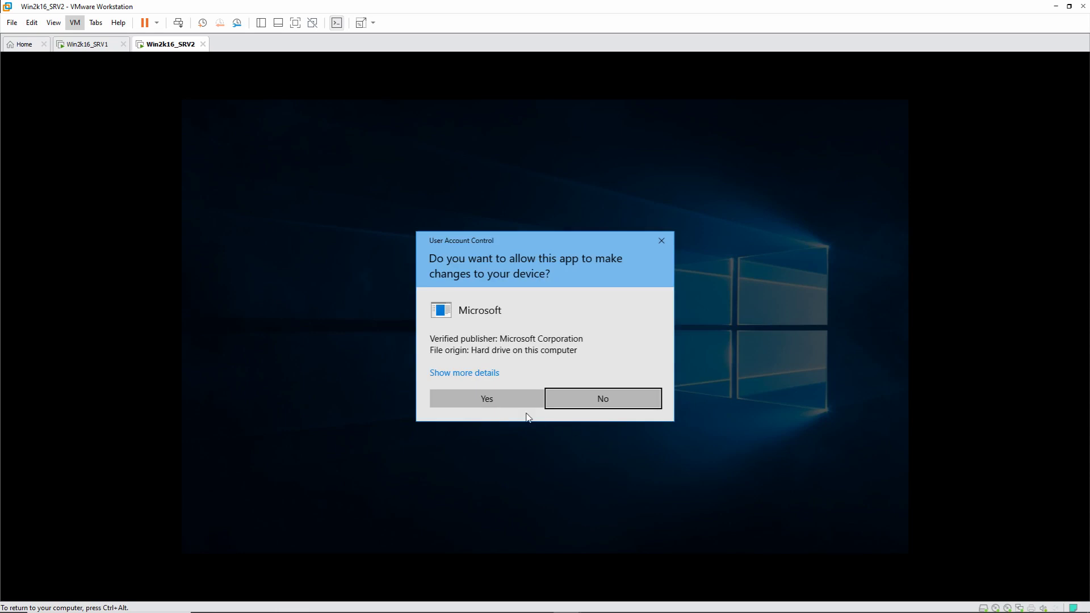
pyautogui.click(496, 398)
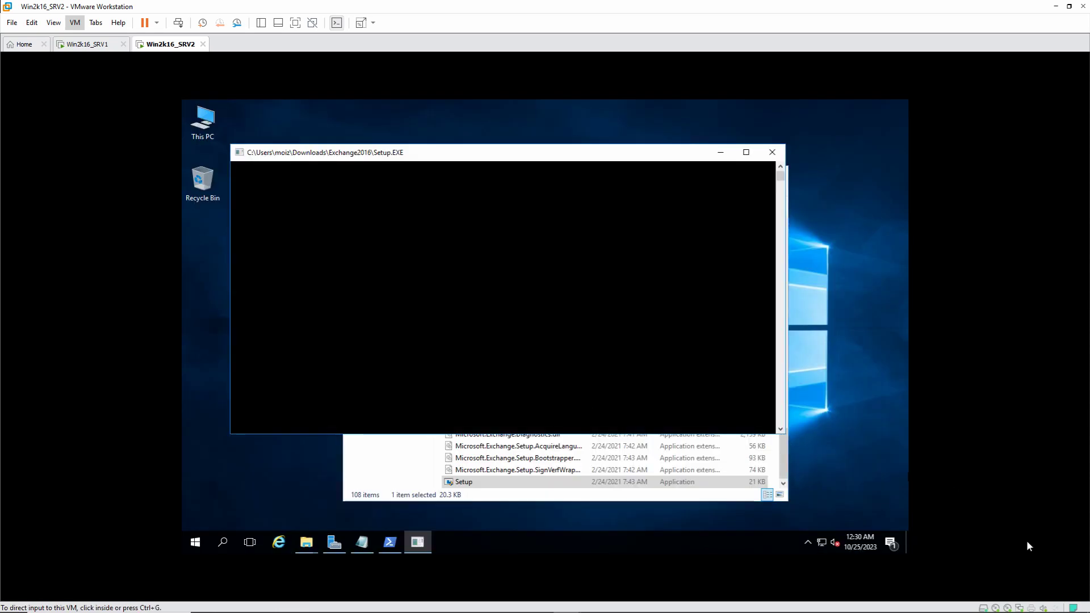
# Proceed through the update check and introduction of Exchange Server 2016 Cumulative Update 20 setup, and accept the license agreement.
pyautogui.click(721, 483)
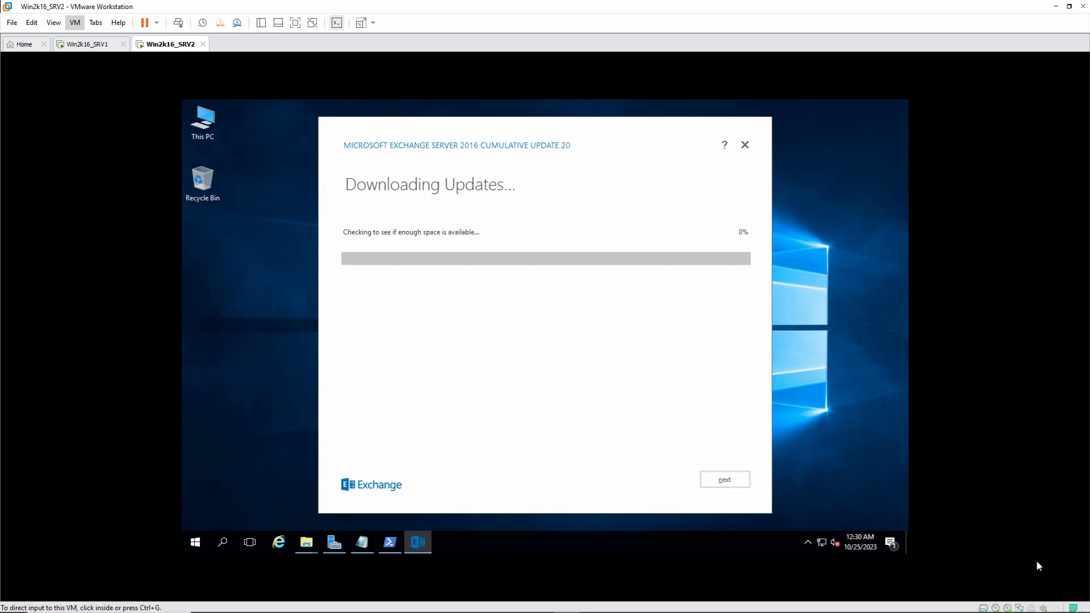
pyautogui.click(729, 484)
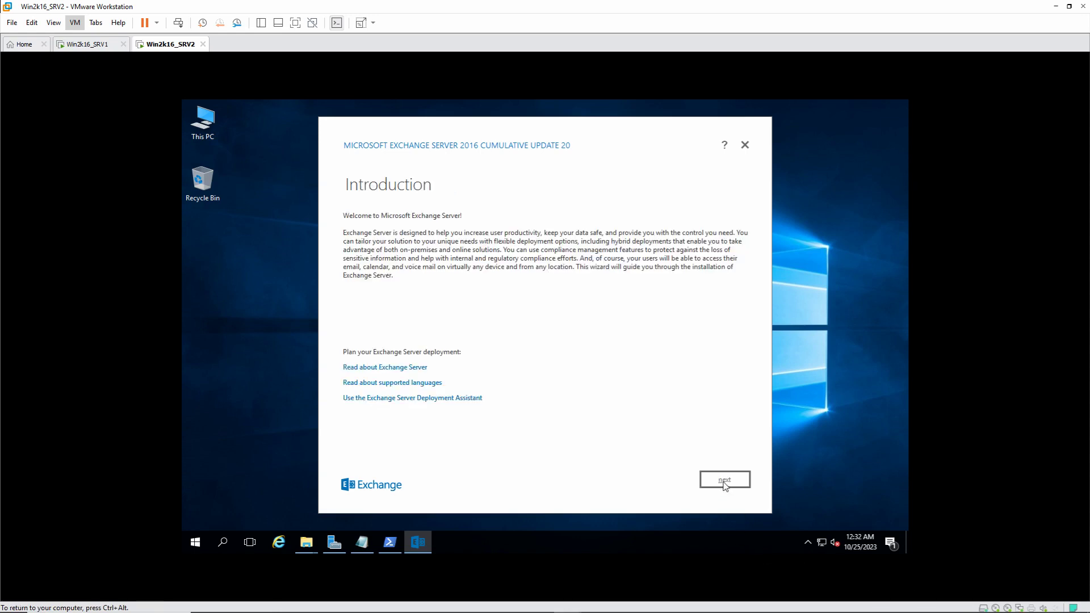
pyautogui.click(725, 484)
pyautogui.click(415, 435)
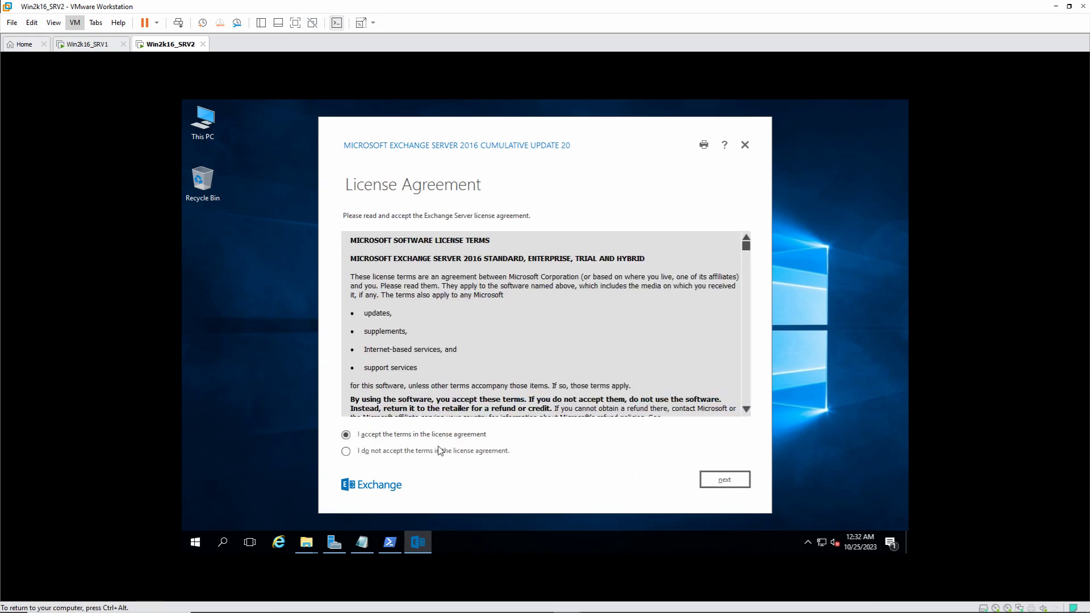
pyautogui.click(721, 485)
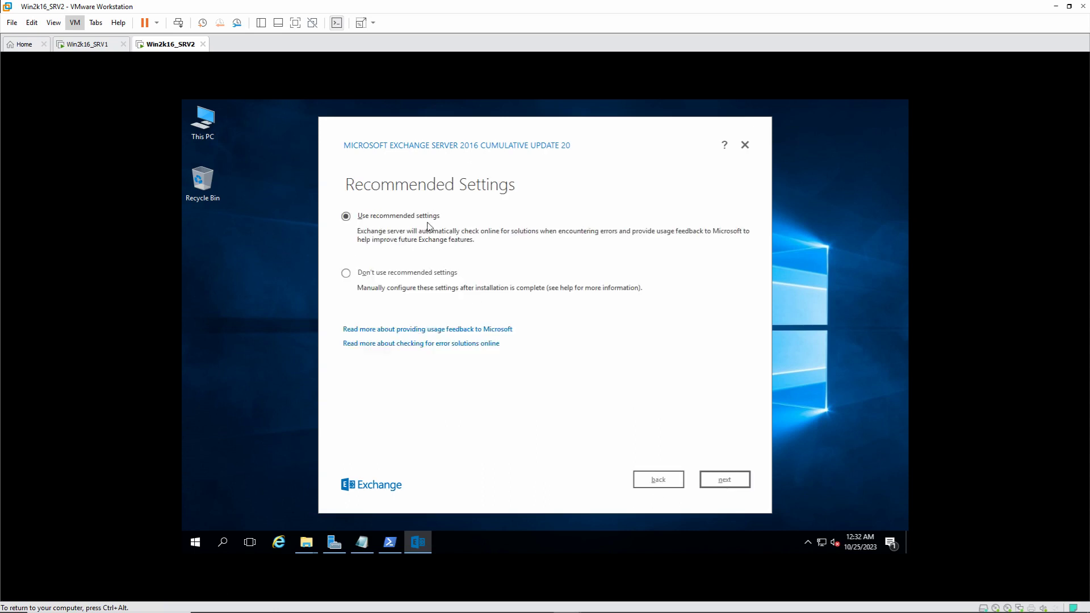
# Accept the recommended settings, select the Mailbox role, and enable automatic installation of the required Windows Server roles and features.
pyautogui.click(729, 484)
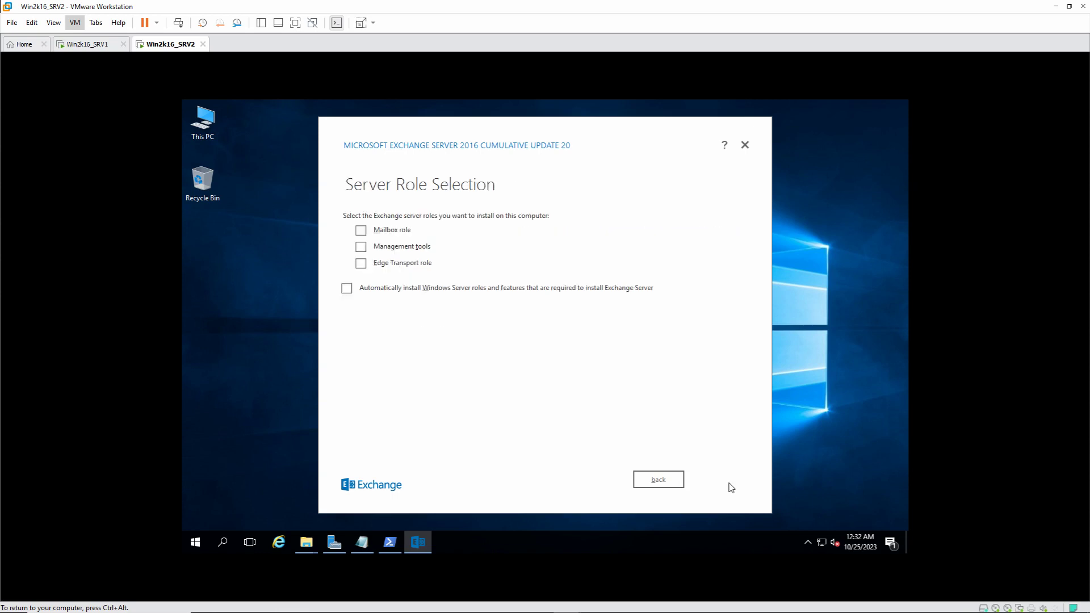
pyautogui.click(362, 232)
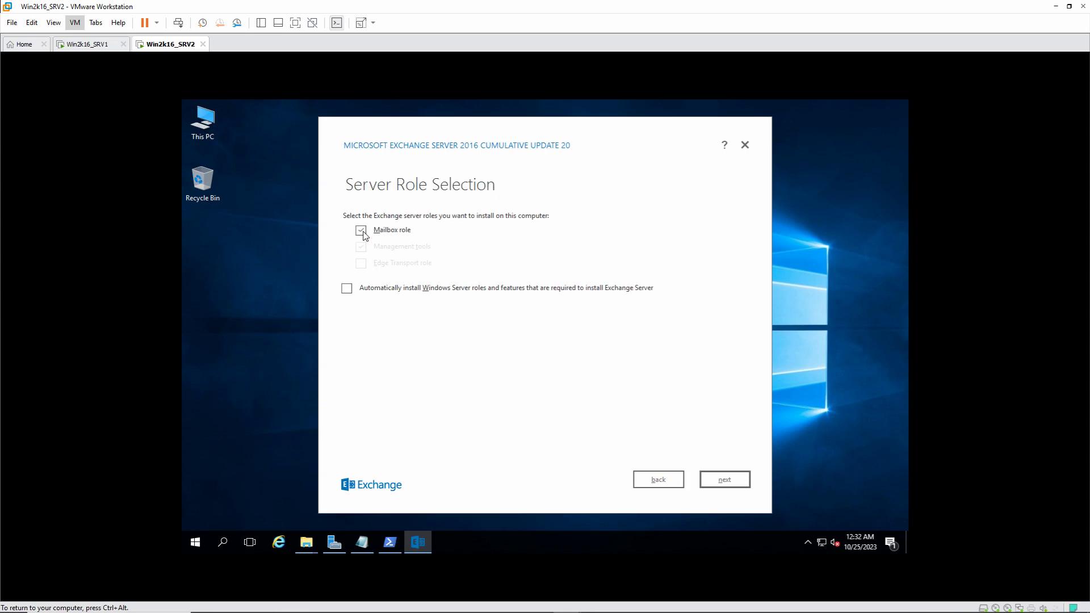
pyautogui.click(347, 291)
pyautogui.click(724, 482)
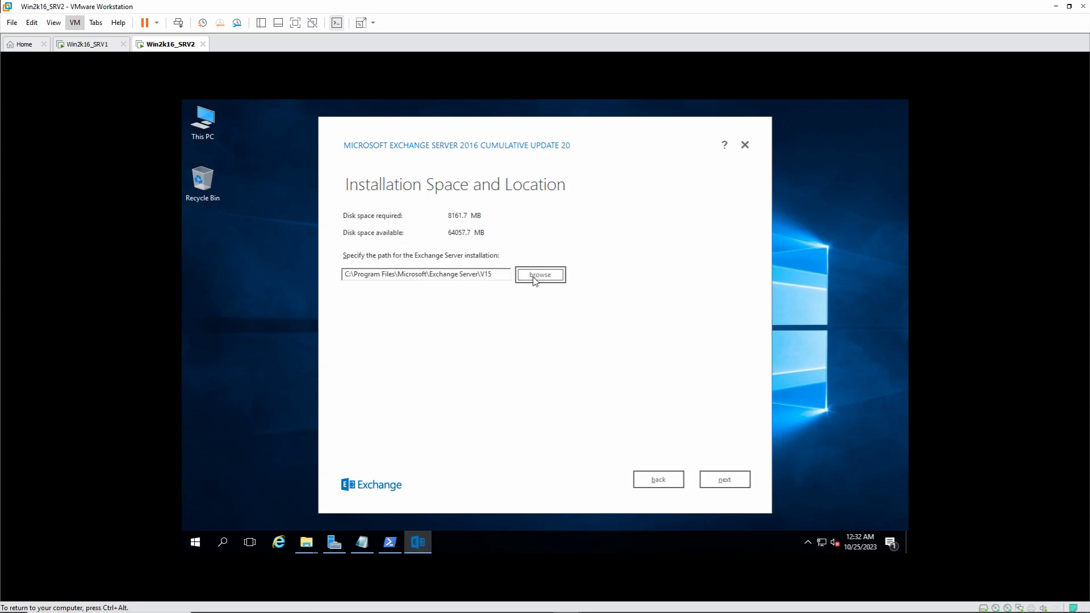
# Install Exchange to C:\Program Files\Microsoft\Exchange Server\V15 with malware scanning kept enabled, and finish setup with the Exchange Administration Center set to launch.
pyautogui.click(722, 482)
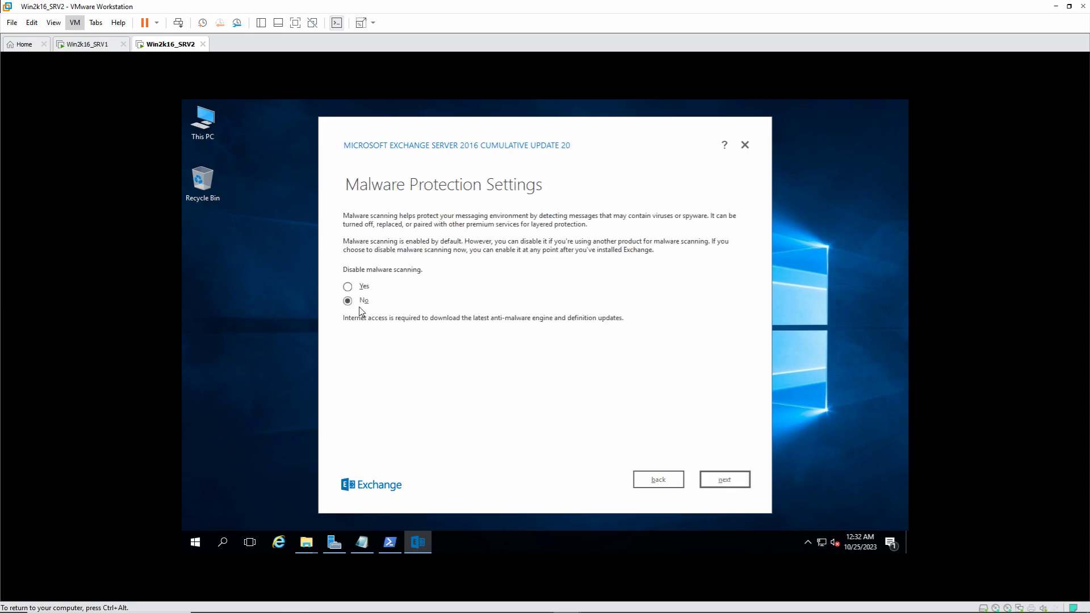
pyautogui.click(723, 484)
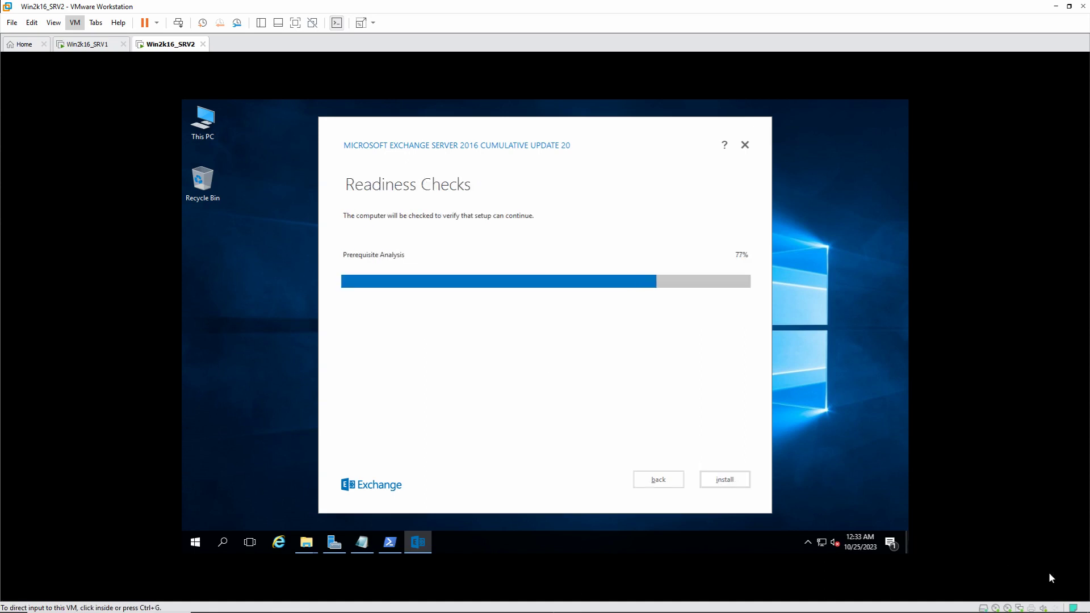
pyautogui.click(729, 483)
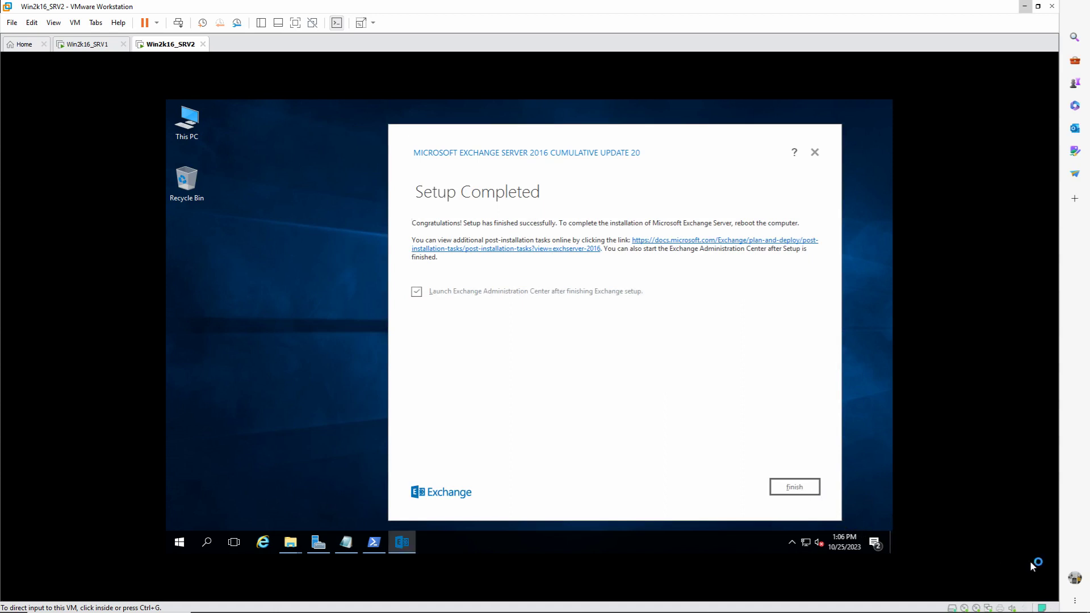
pyautogui.click(787, 487)
pyautogui.click(793, 488)
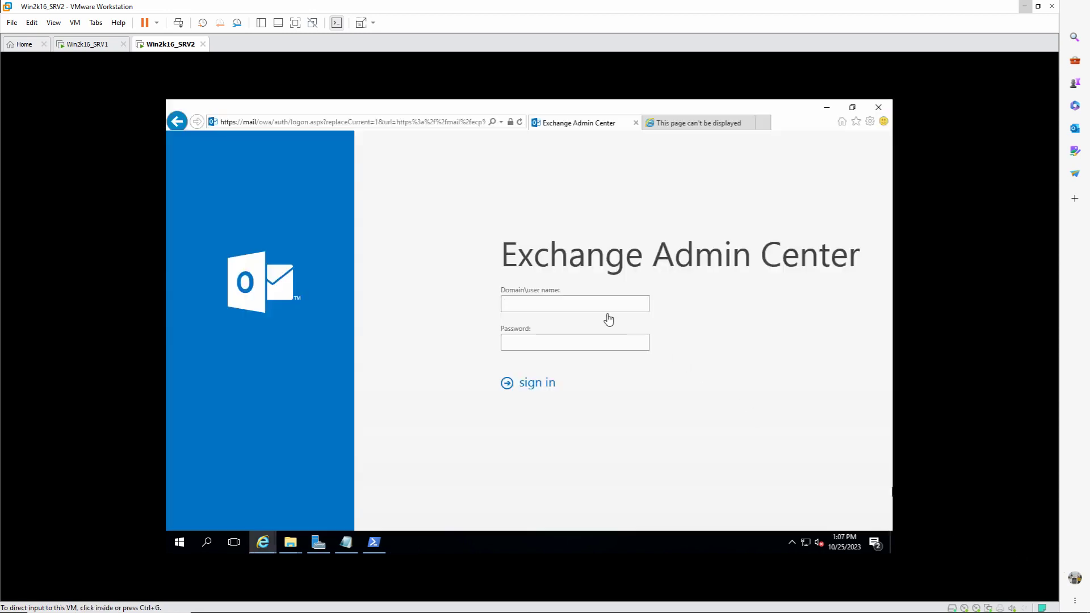
# Sign in to the Exchange Admin Center as digitalmindsit\administrator with the account password, and decline storing the password for this site.
pyautogui.click(603, 304)
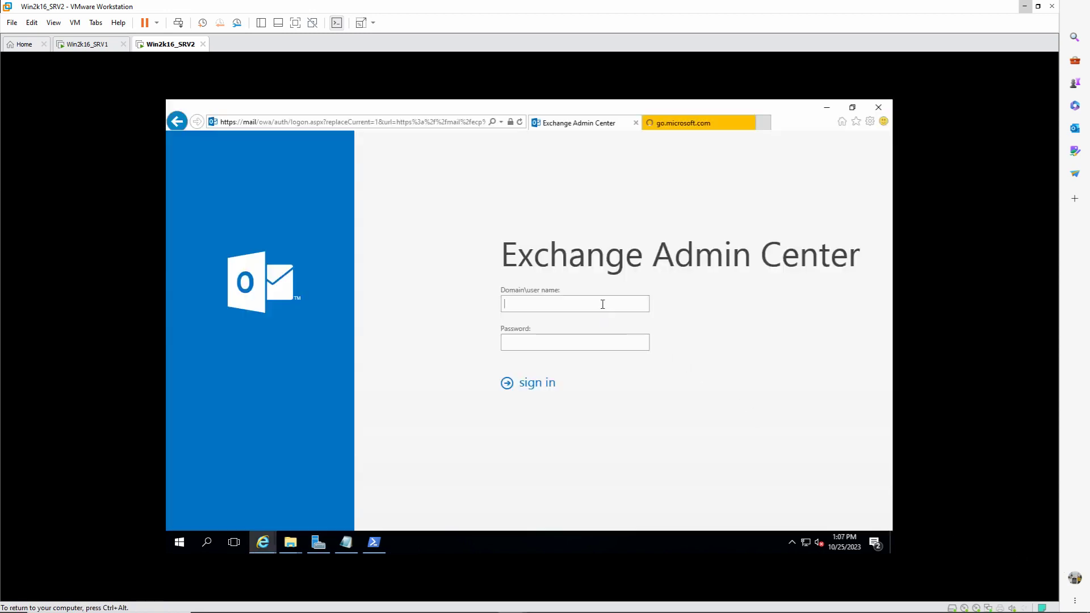
pyautogui.write('digitalminds\\')
pyautogui.write('t\\administrator')
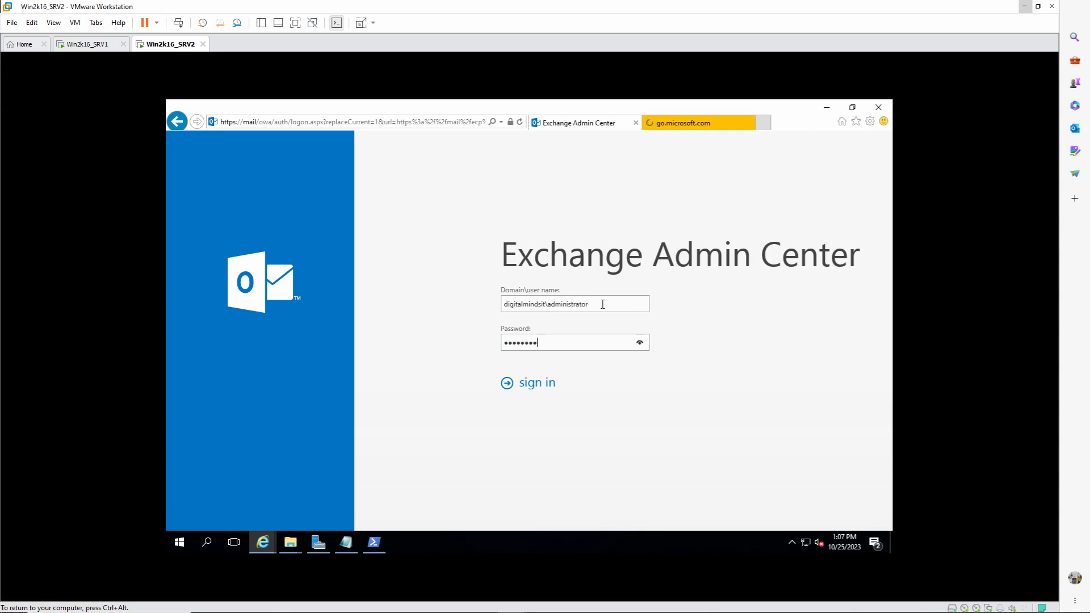
pyautogui.click(534, 390)
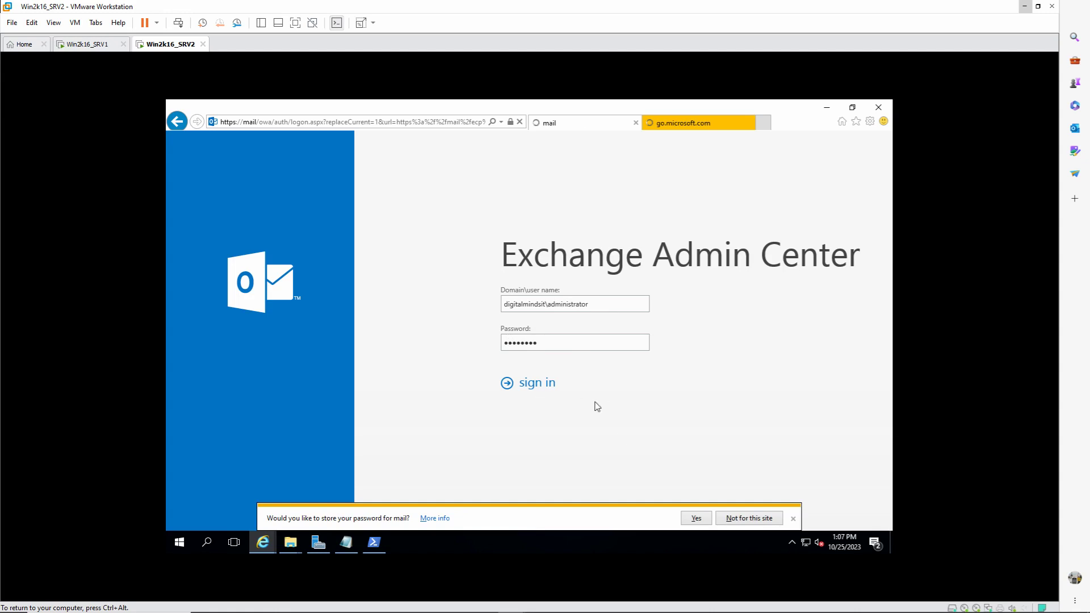
pyautogui.click(737, 519)
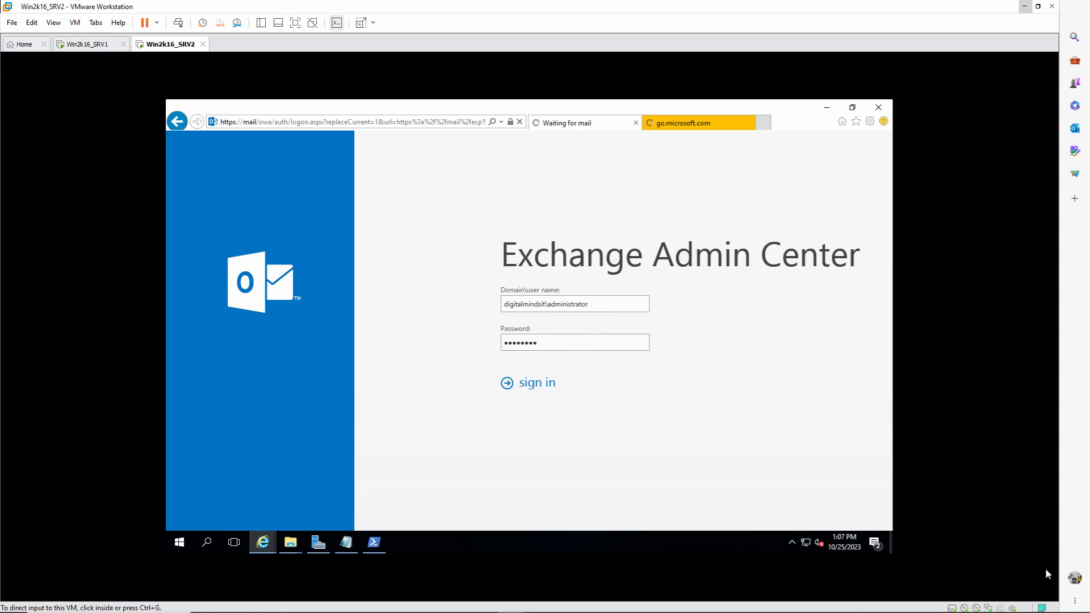